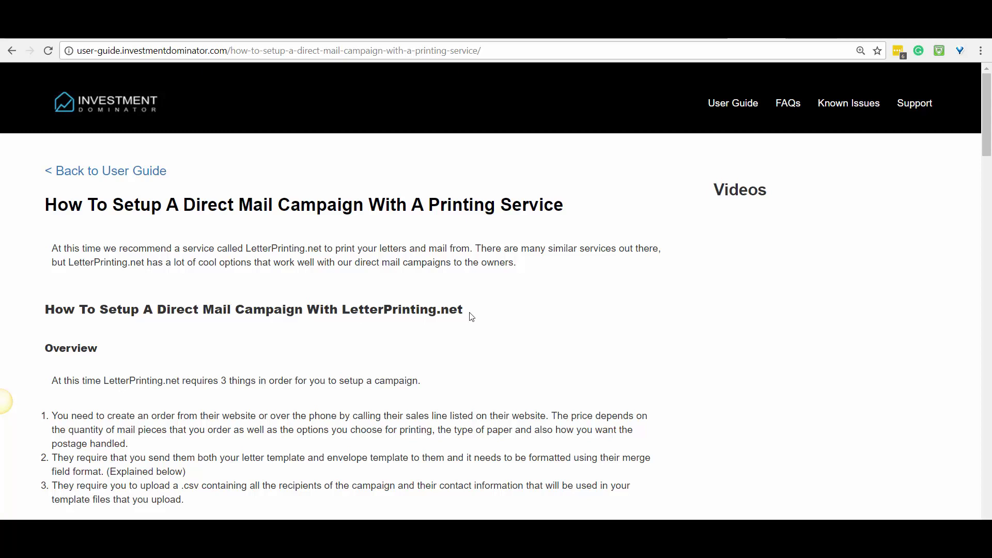
# Copy the LetterPrinting.net name from the user guide heading and open that website in a new browser tab.
pyautogui.moveTo(465, 309); pyautogui.dragTo(341, 309)
pyautogui.hotkey('ctrl', 'c')
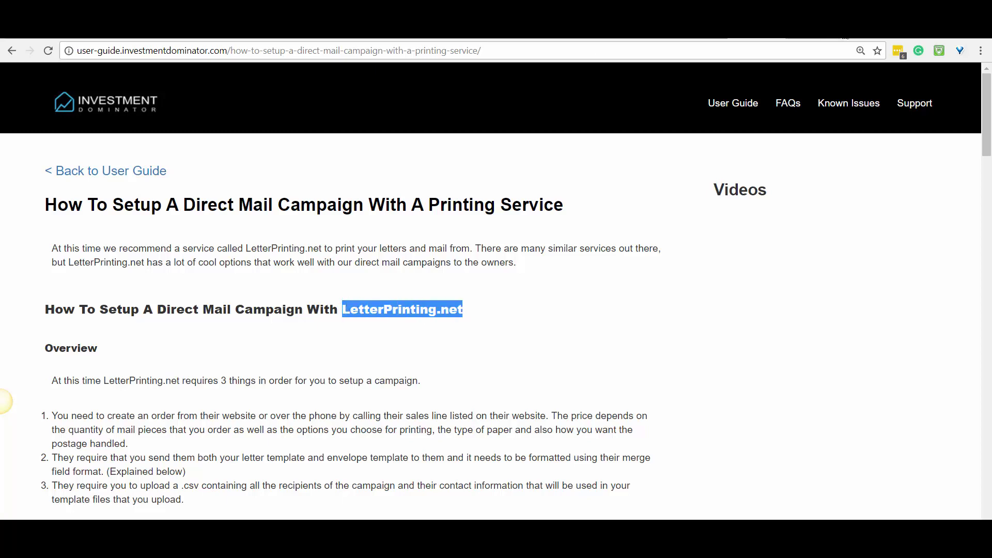
pyautogui.click(848, 38)
pyautogui.hotkey('ctrl', 'v')
pyautogui.press('Return')
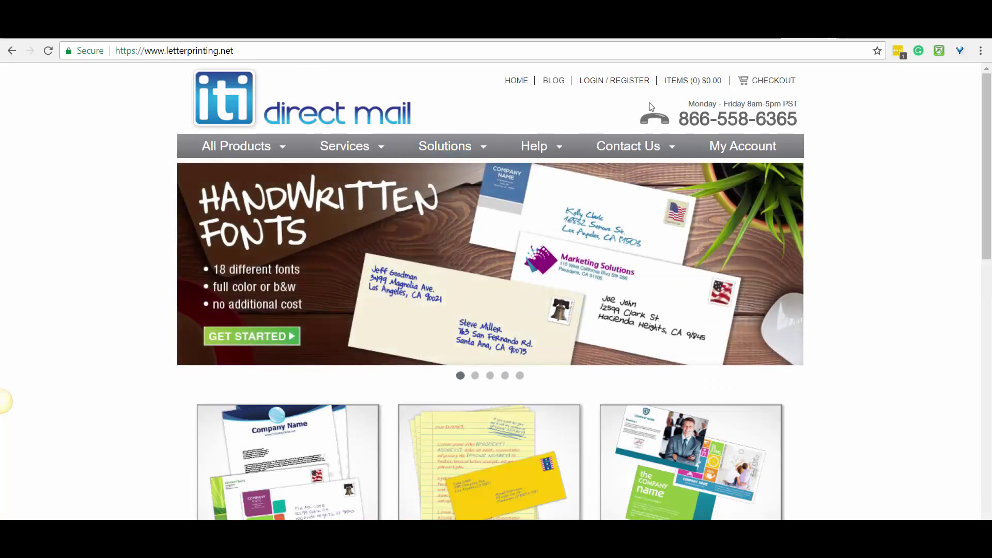
# Look through the LetterPrinting.net home page, including its letter printing, yellow letters and postcards product categories.
pyautogui.click(337, 145)
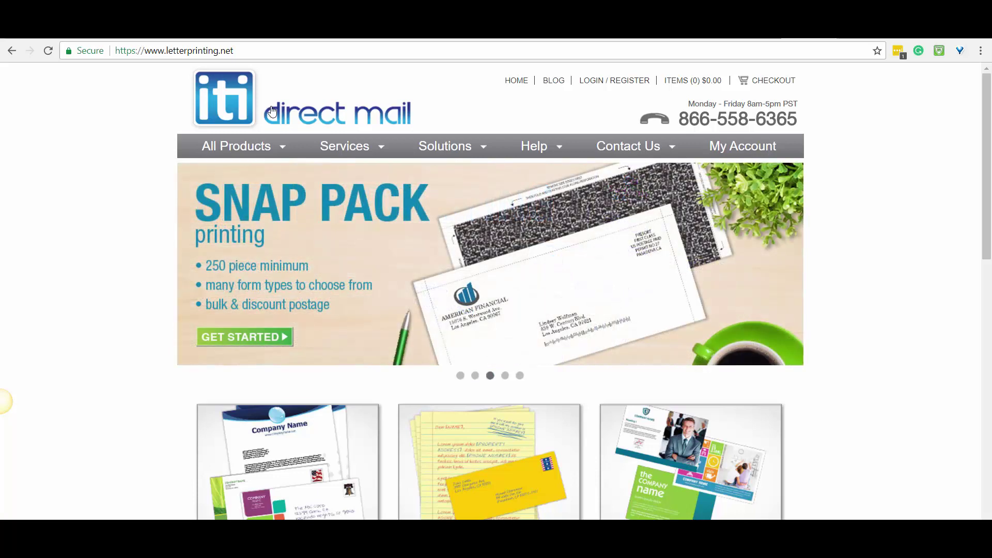
pyautogui.moveTo(428, 150)
pyautogui.scroll(-1, 462, 256)
pyautogui.scroll(1, 463, 256)
pyautogui.scroll(-1, 516, 220)
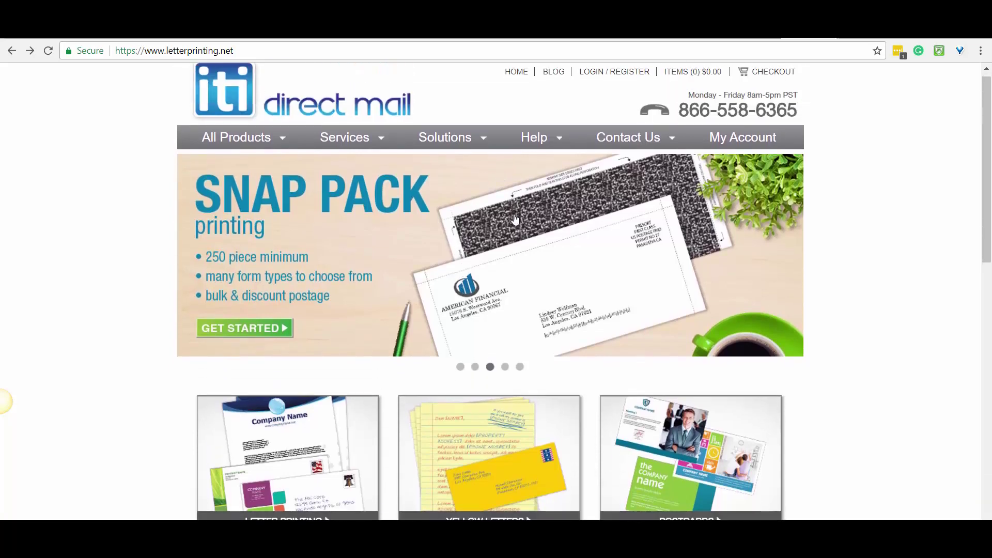
pyautogui.scroll(-4, 515, 219)
pyautogui.scroll(2, 368, 339)
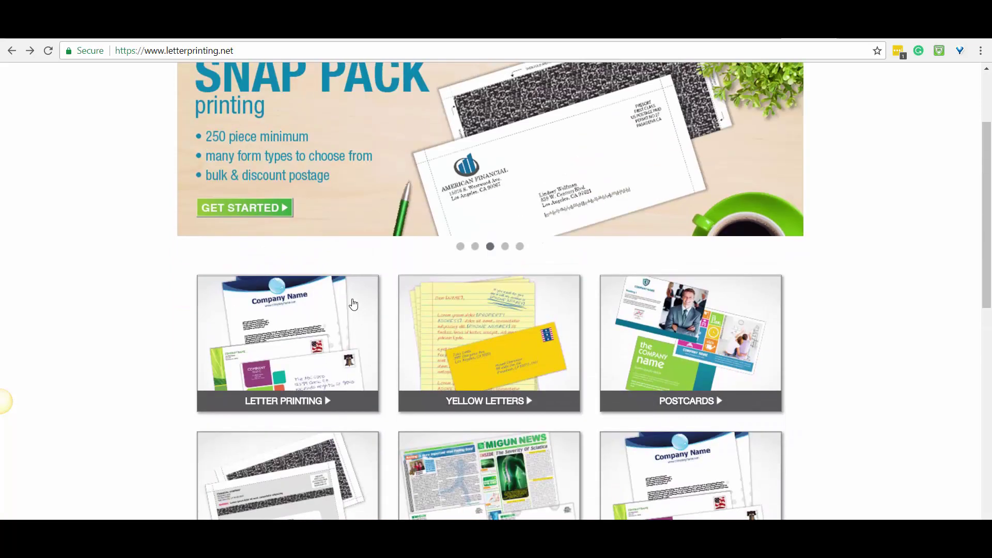
pyautogui.scroll(1, 361, 320)
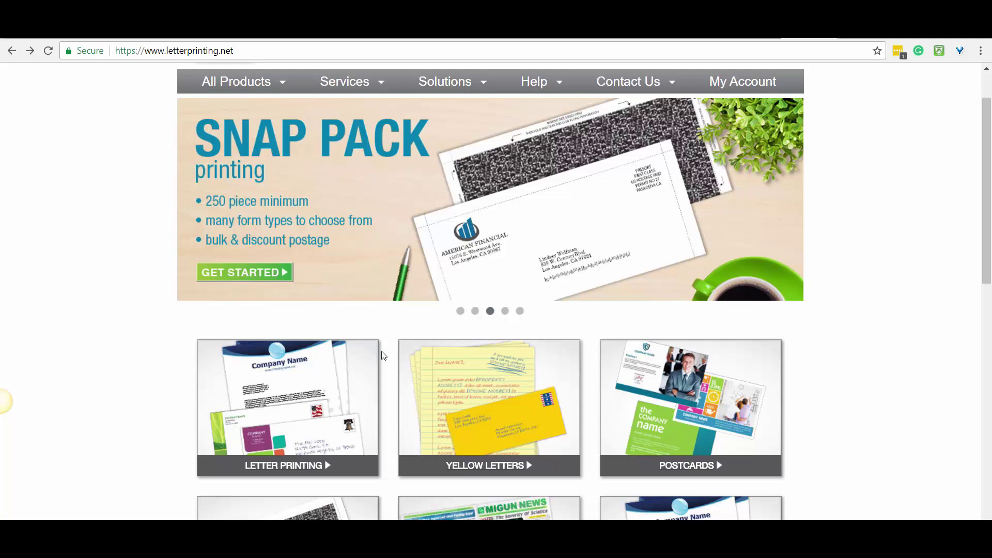
pyautogui.scroll(1, 540, 256)
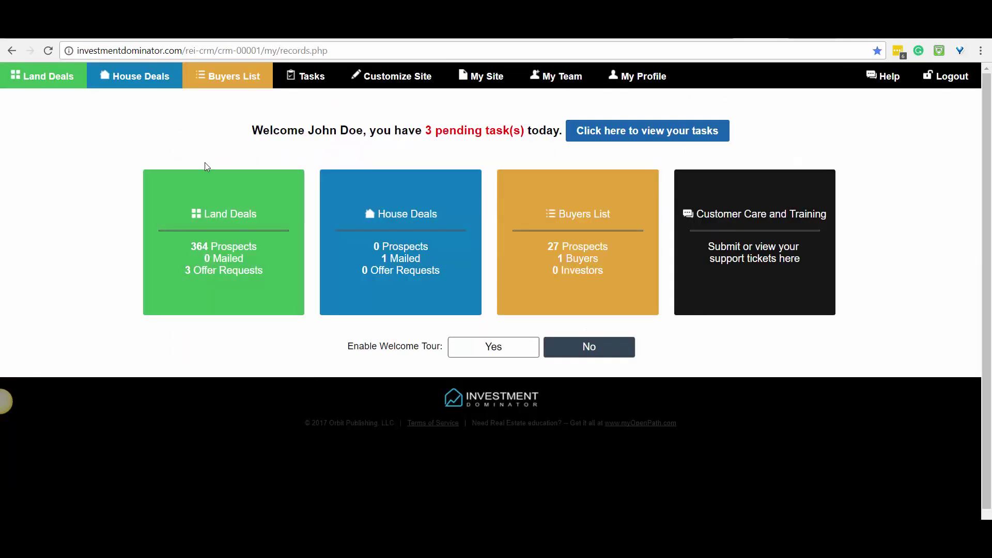
# In Investment Dominator, view the land and house deal lists, and open the Generate Documents page for the land deals.
pyautogui.click(227, 232)
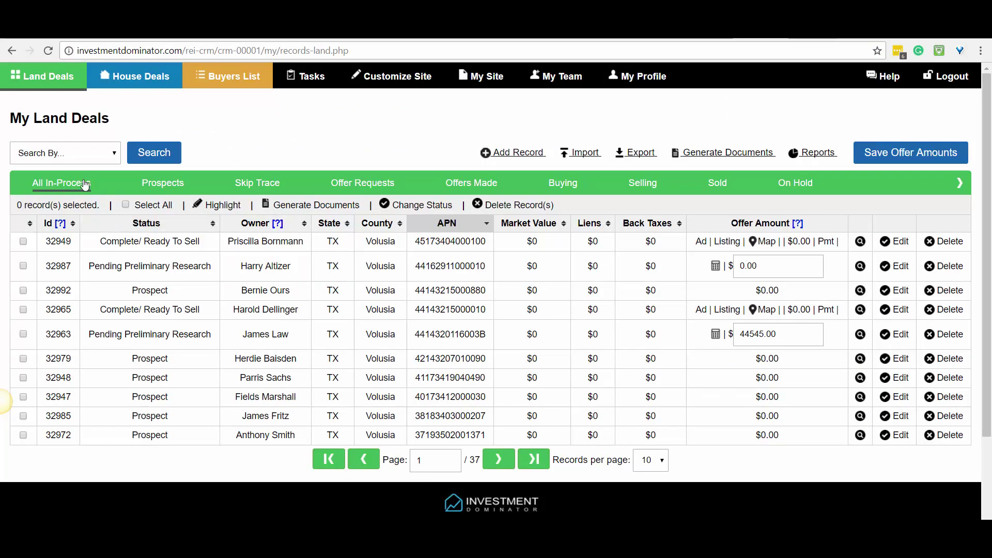
pyautogui.click(48, 83)
pyautogui.click(150, 84)
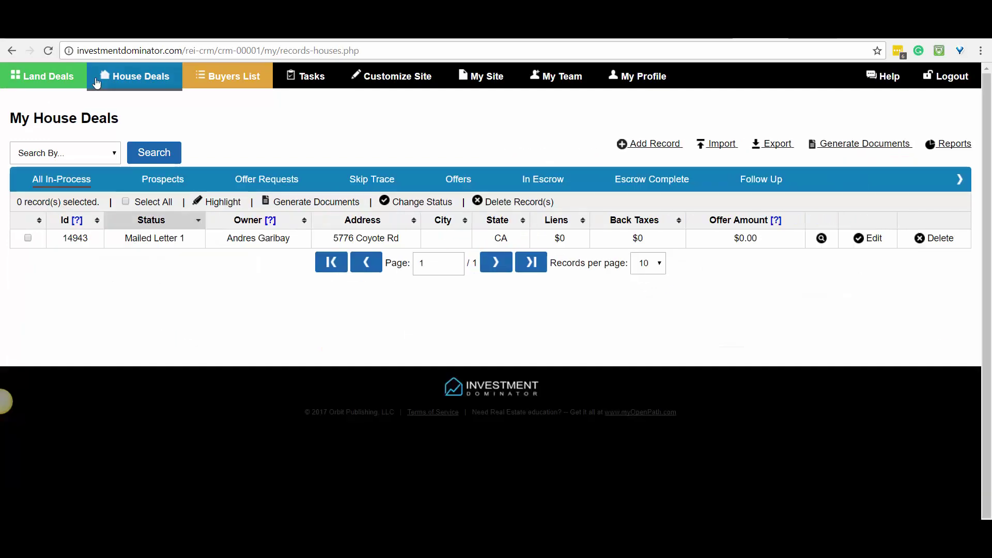
pyautogui.click(52, 82)
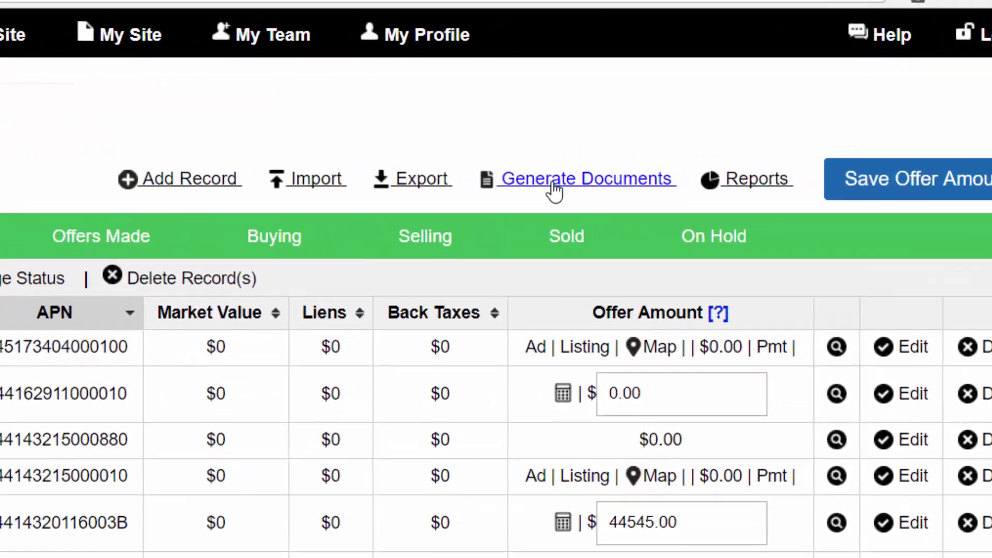
pyautogui.click(555, 190)
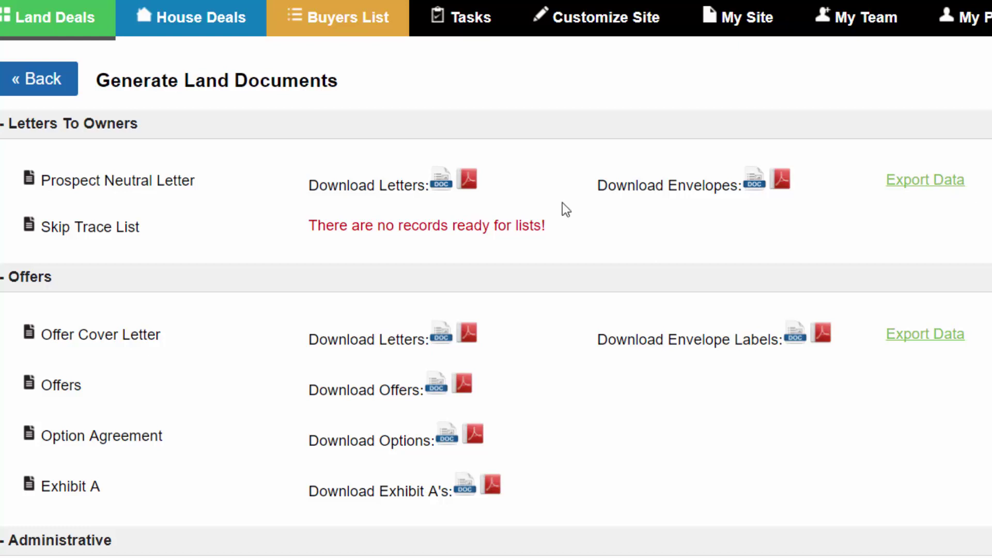
# Open the Prospect Neutral Letter download as a PDF, read through the generated owner letters, and return to Generate Land Documents.
pyautogui.doubleClick(56, 180)
pyautogui.moveTo(124, 180); pyautogui.dragTo(412, 178)
pyautogui.click(411, 157)
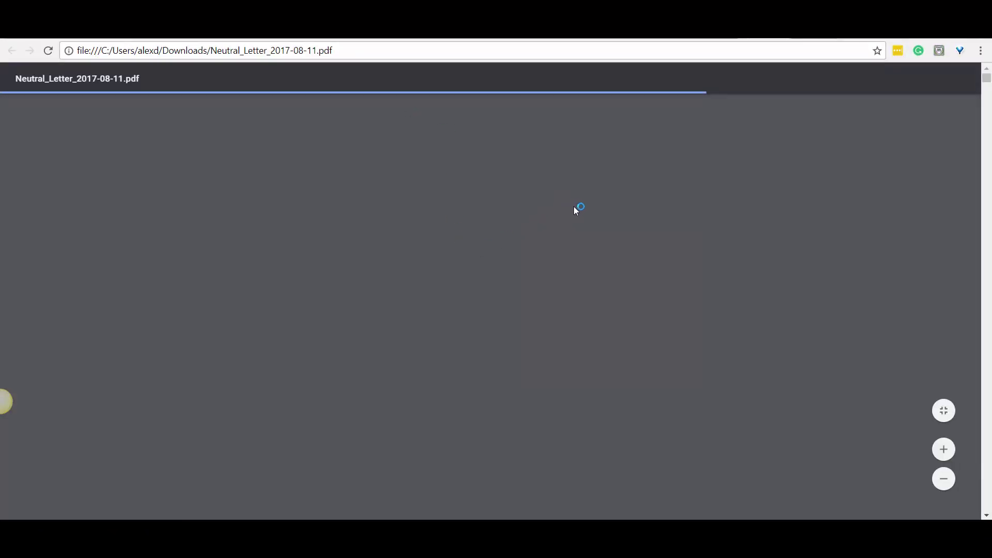
pyautogui.scroll(-15, 666, 212)
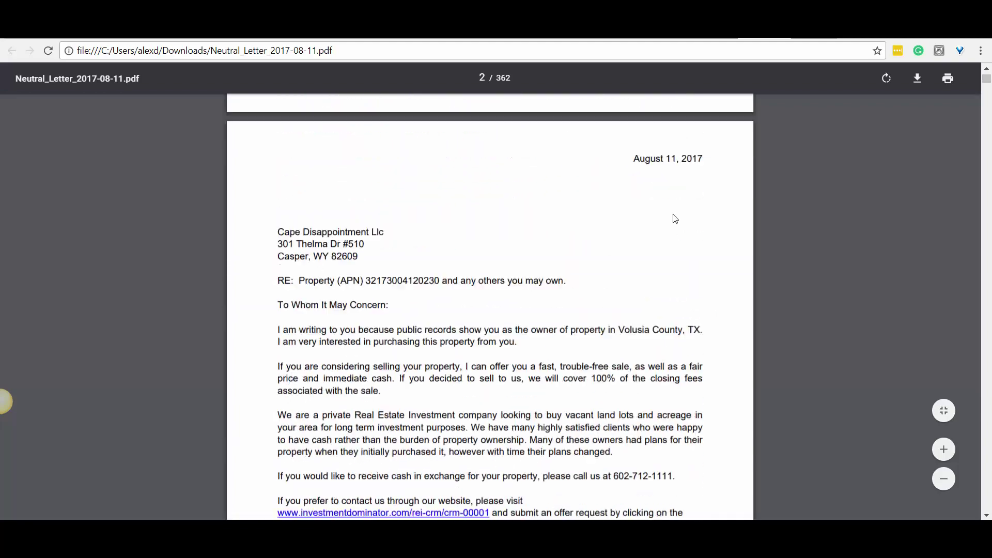
pyautogui.scroll(-10, 672, 216)
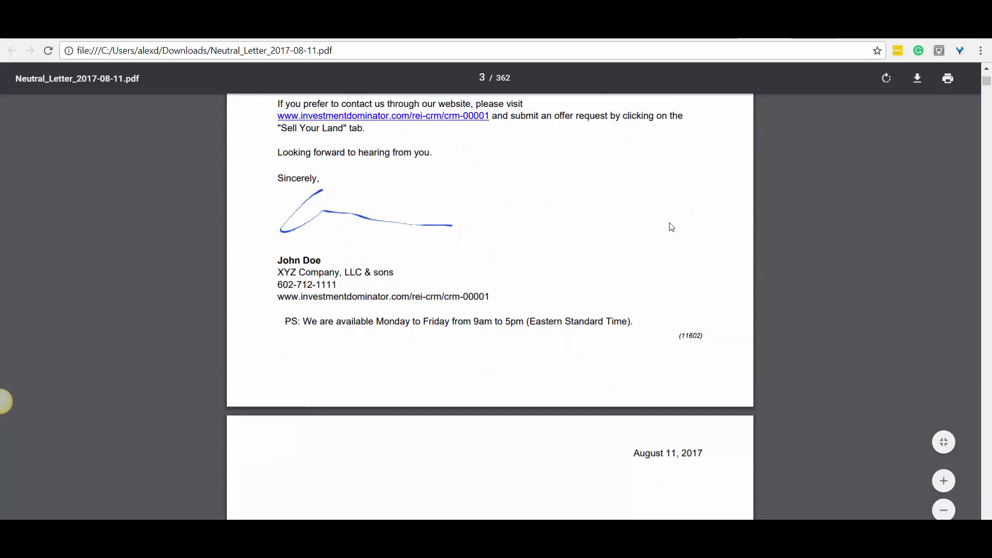
pyautogui.scroll(-15, 669, 223)
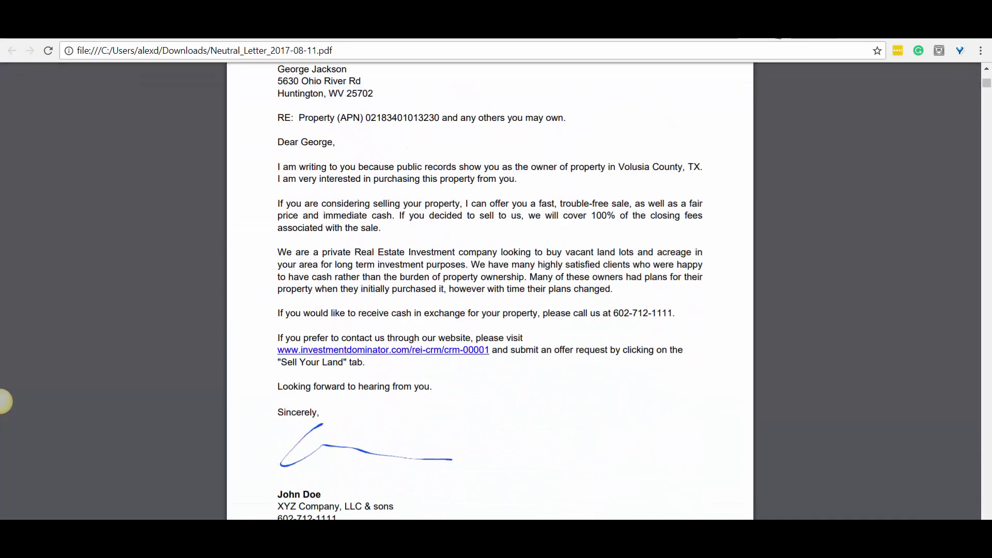
pyautogui.click(777, 37)
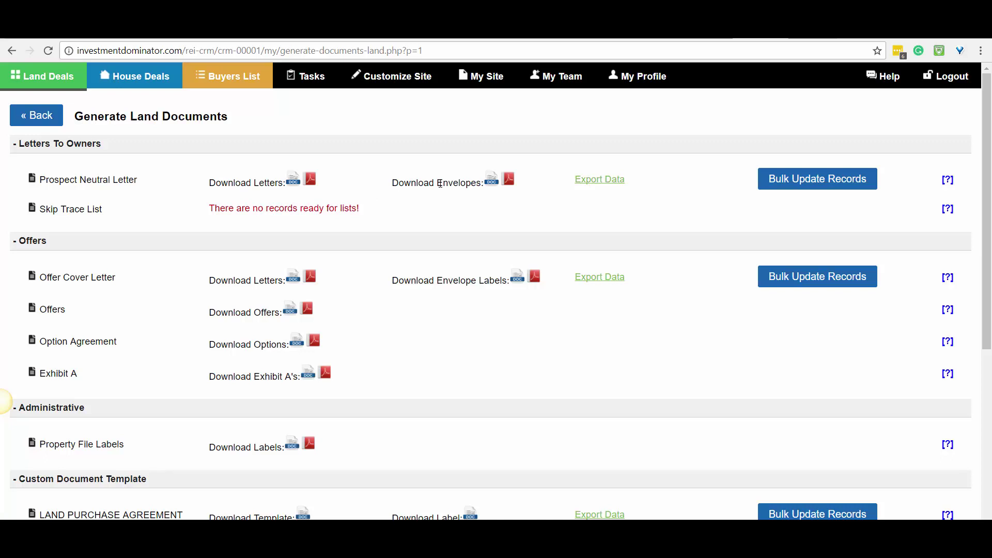
# Compare the Prospect Neutral Letter's Export Data option with the general Export option on the land deals list, and return to Generate Land Documents.
pyautogui.moveTo(626, 180); pyautogui.dragTo(577, 178)
pyautogui.click(666, 182)
pyautogui.moveTo(651, 186); pyautogui.dragTo(575, 181)
pyautogui.click(50, 79)
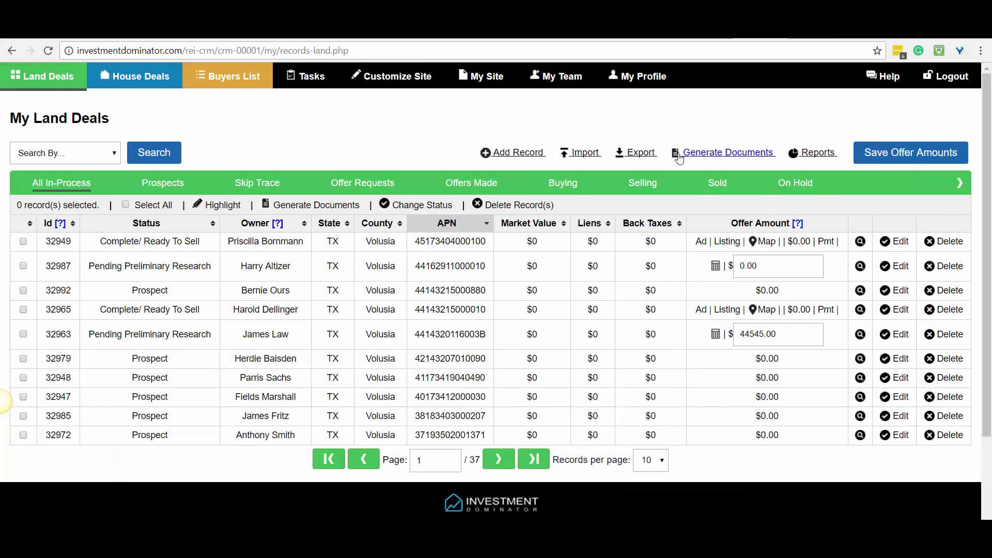
pyautogui.doubleClick(619, 153)
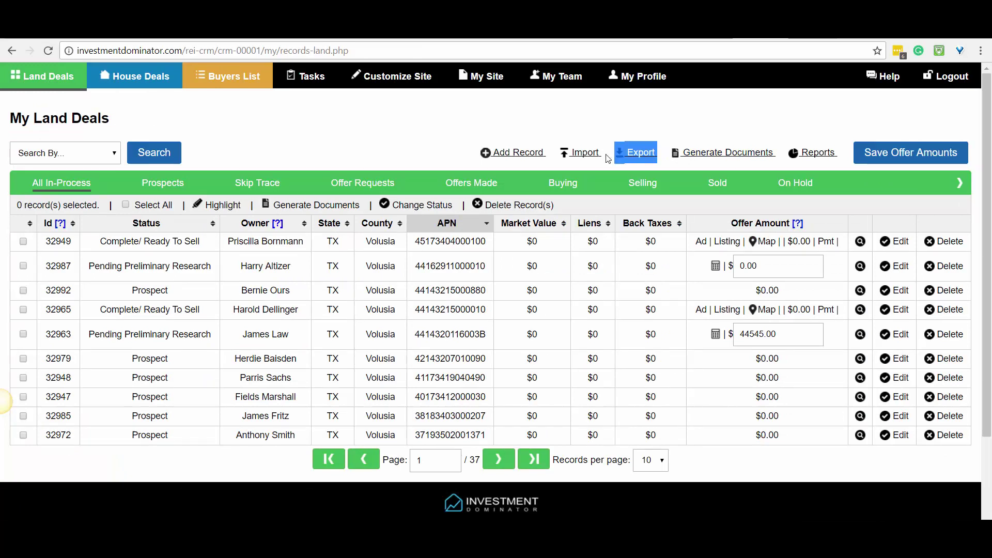
pyautogui.click(641, 160)
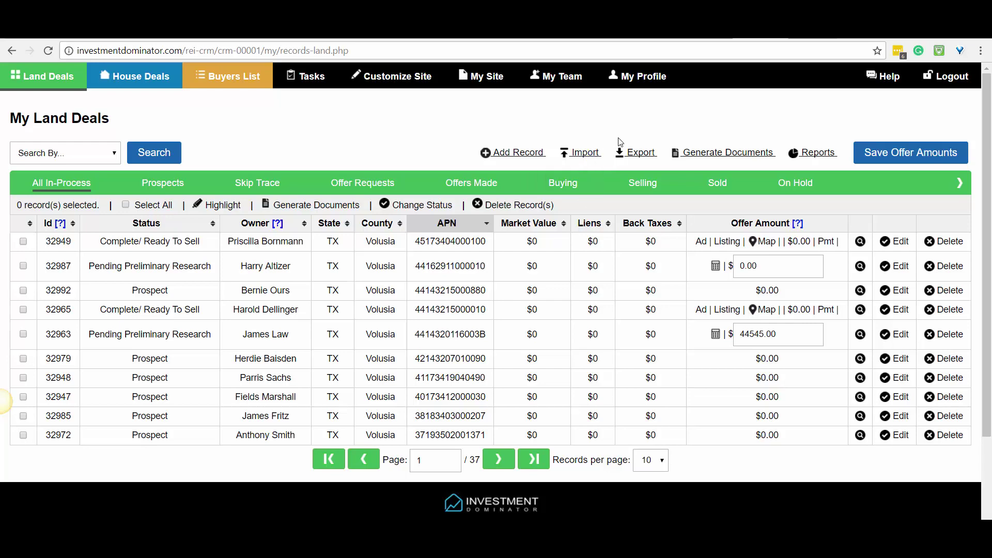
pyautogui.click(717, 154)
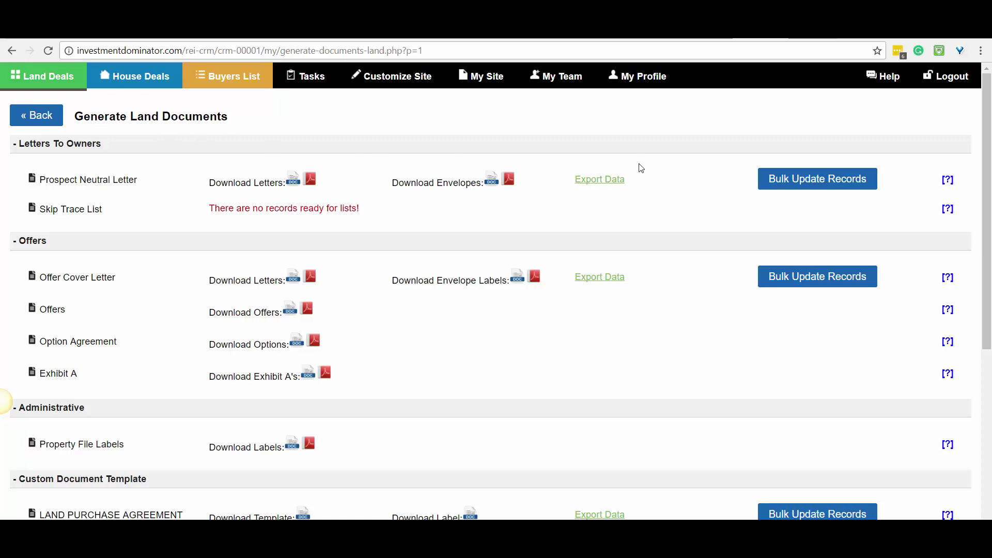
# Export the Prospect Neutral Letter data and open the exported file in Excel.
pyautogui.moveTo(664, 182); pyautogui.dragTo(575, 182)
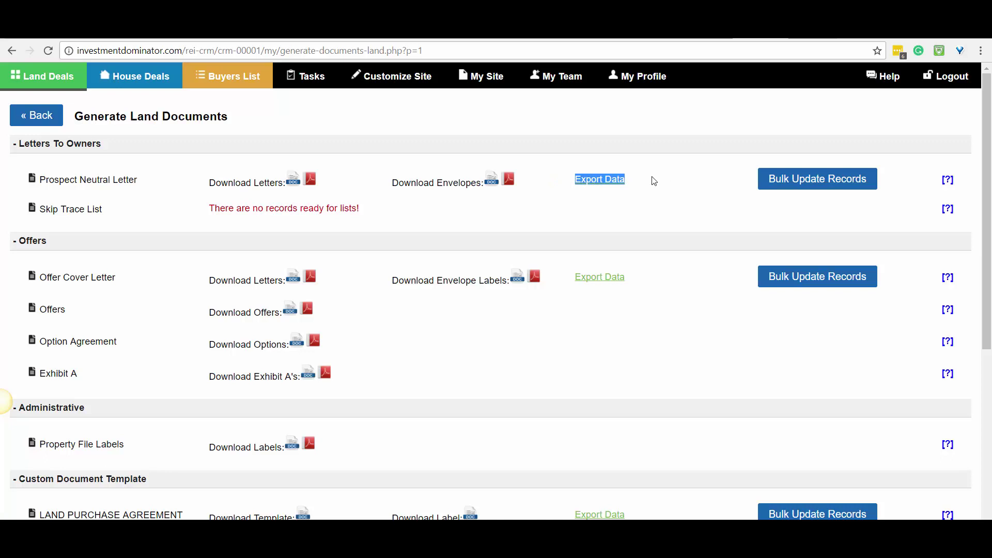
pyautogui.moveTo(60, 181); pyautogui.dragTo(635, 191)
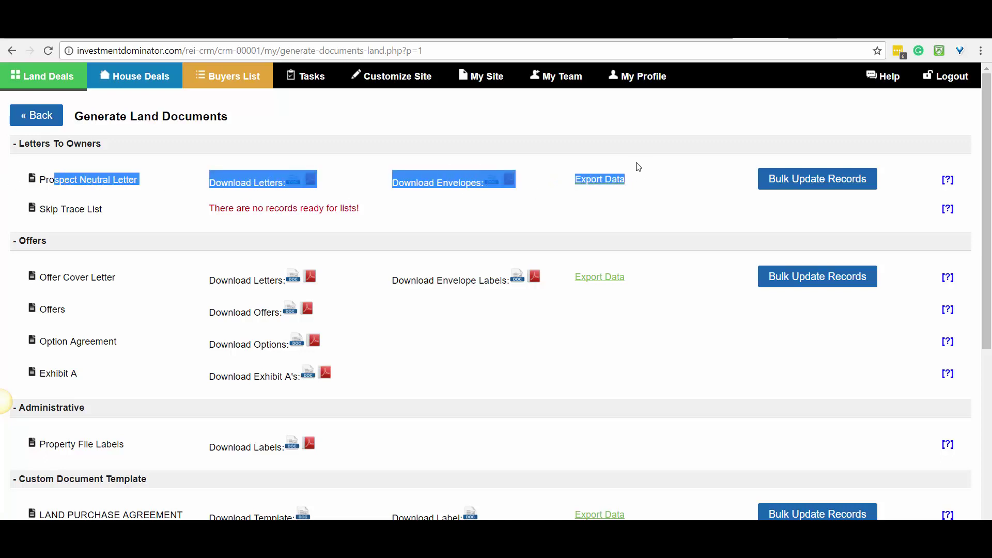
pyautogui.click(632, 163)
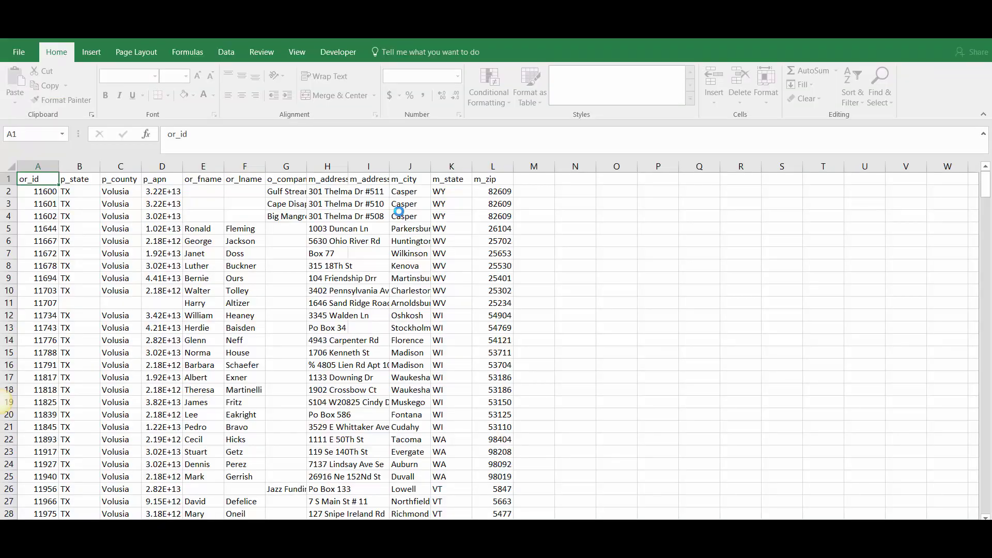
pyautogui.scroll(-3, 330, 279)
pyautogui.scroll(3, 331, 279)
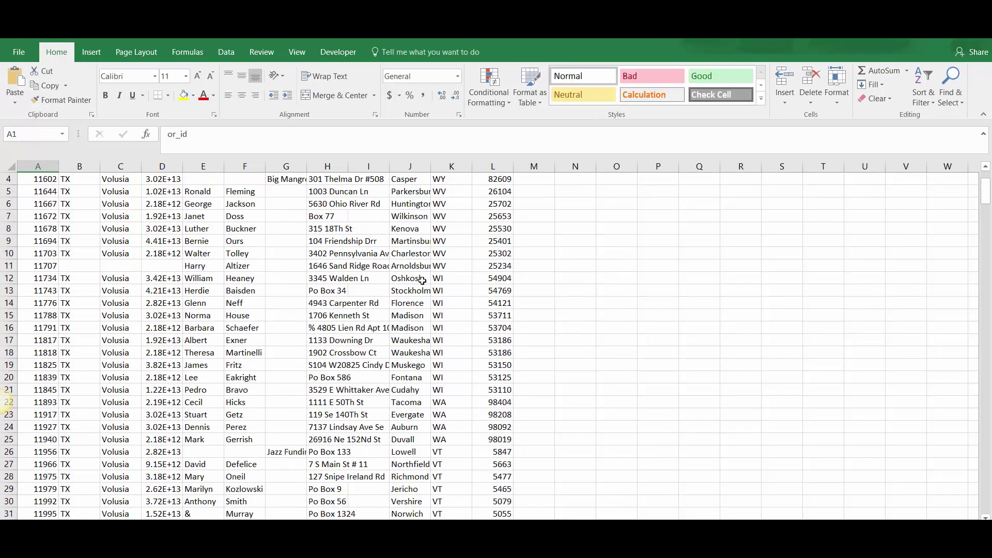
# Examine the recipient columns from or_fname through m_zip, covering owner names, company, mailing address, city, state and zip.
pyautogui.click(501, 166)
pyautogui.click(451, 166)
pyautogui.click(410, 165)
pyautogui.click(364, 165)
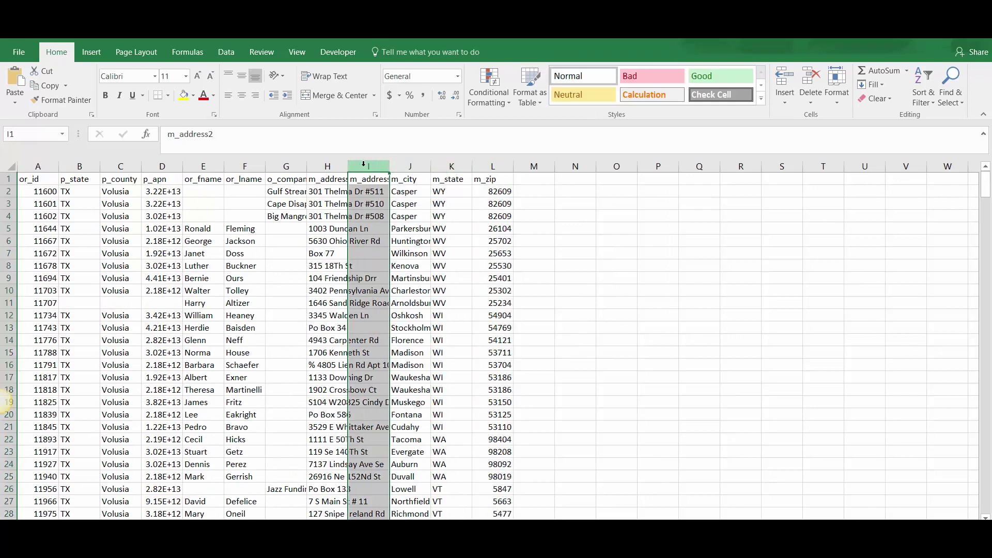
pyautogui.click(327, 166)
pyautogui.click(286, 166)
pyautogui.click(244, 166)
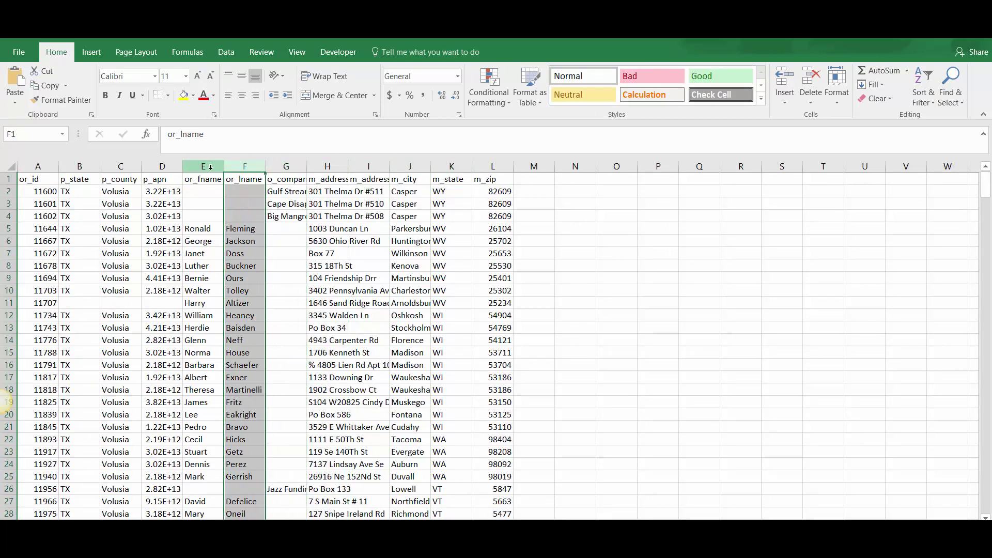
pyautogui.click(209, 167)
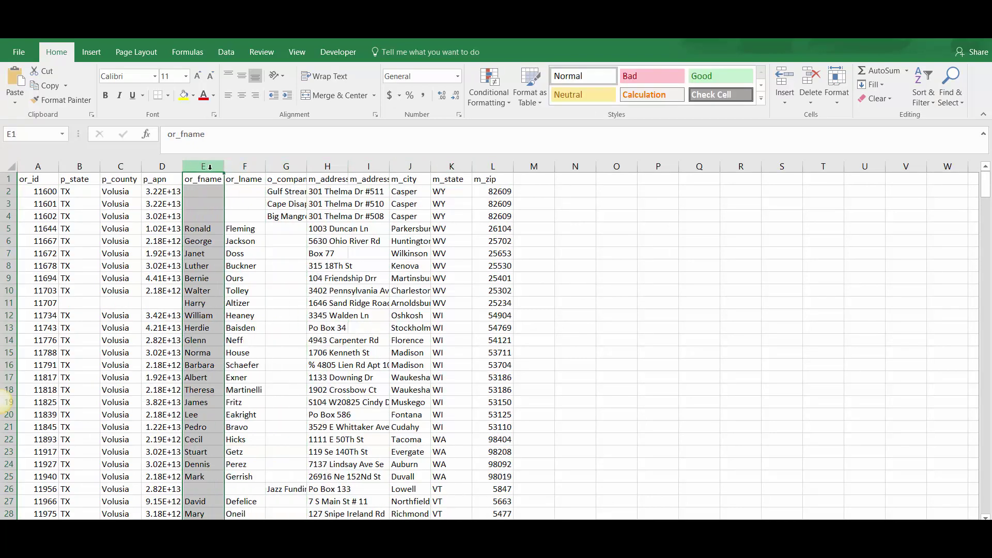
pyautogui.click(283, 164)
pyautogui.click(327, 165)
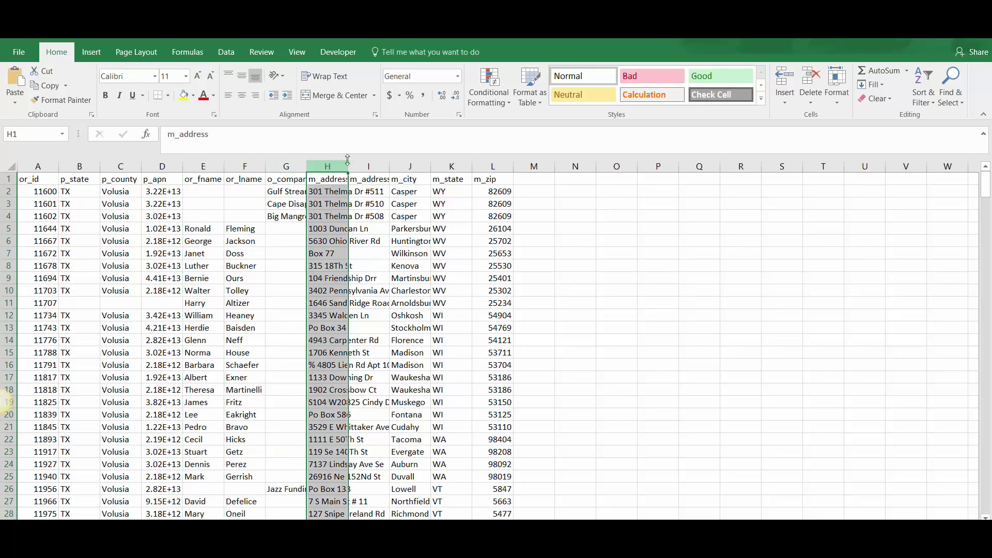
pyautogui.click(369, 164)
pyautogui.click(408, 165)
pyautogui.click(451, 166)
pyautogui.click(494, 179)
# Widen the p_apn column and check the full parcel number of the first record.
pyautogui.click(162, 166)
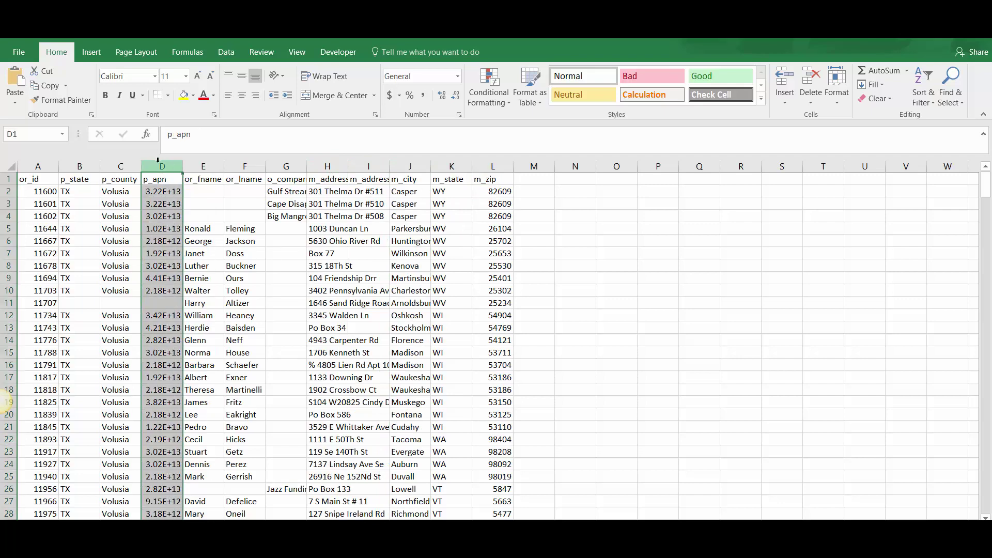
pyautogui.doubleClick(182, 164)
pyautogui.moveTo(219, 169); pyautogui.dragTo(270, 168)
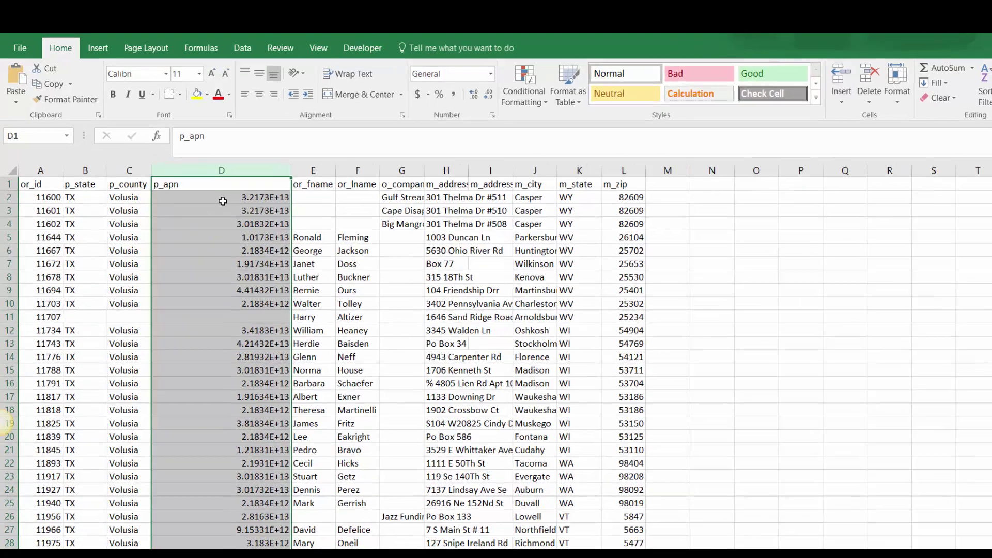
pyautogui.click(223, 201)
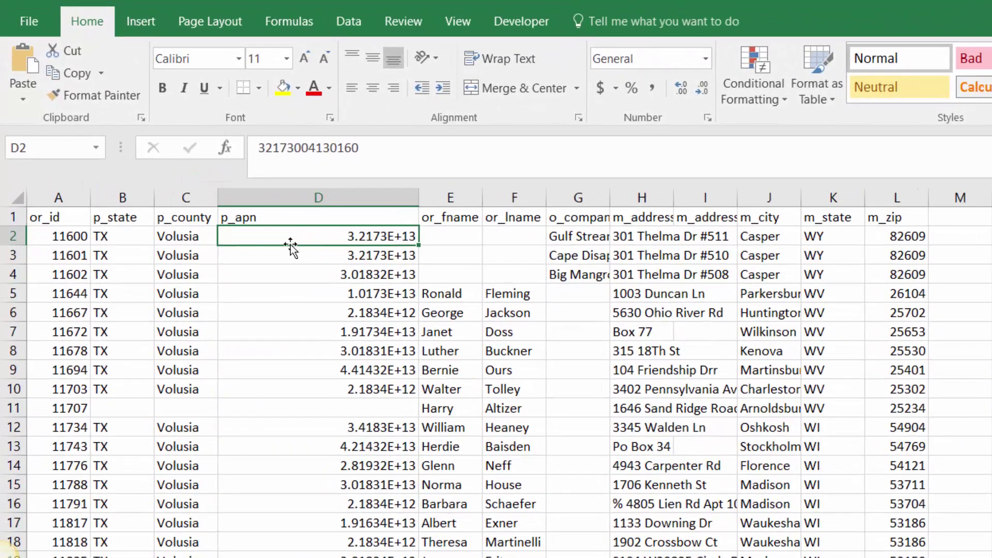
# Examine the p_county, p_state and or_id columns and the parcel number of the third record.
pyautogui.click(187, 197)
pyautogui.click(108, 200)
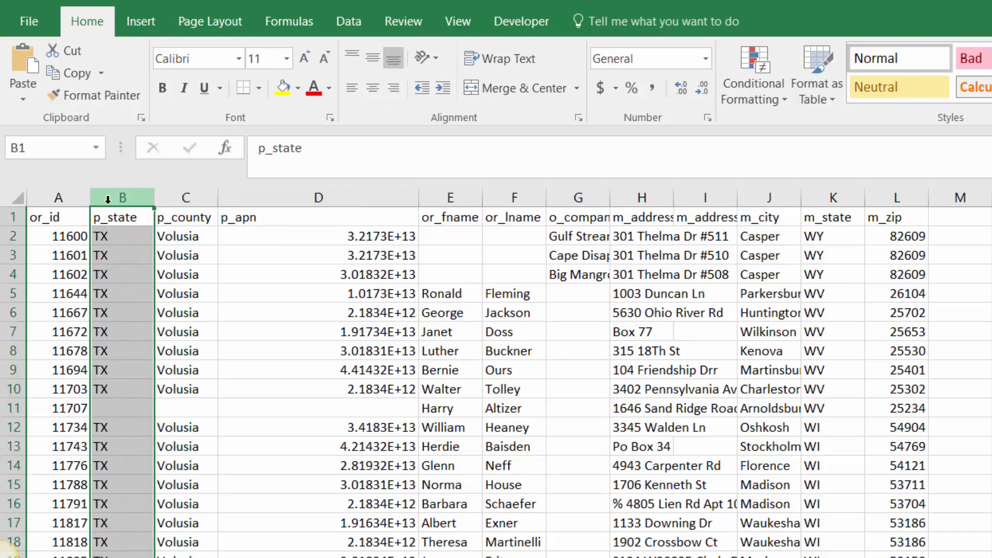
pyautogui.moveTo(166, 199); pyautogui.dragTo(118, 200)
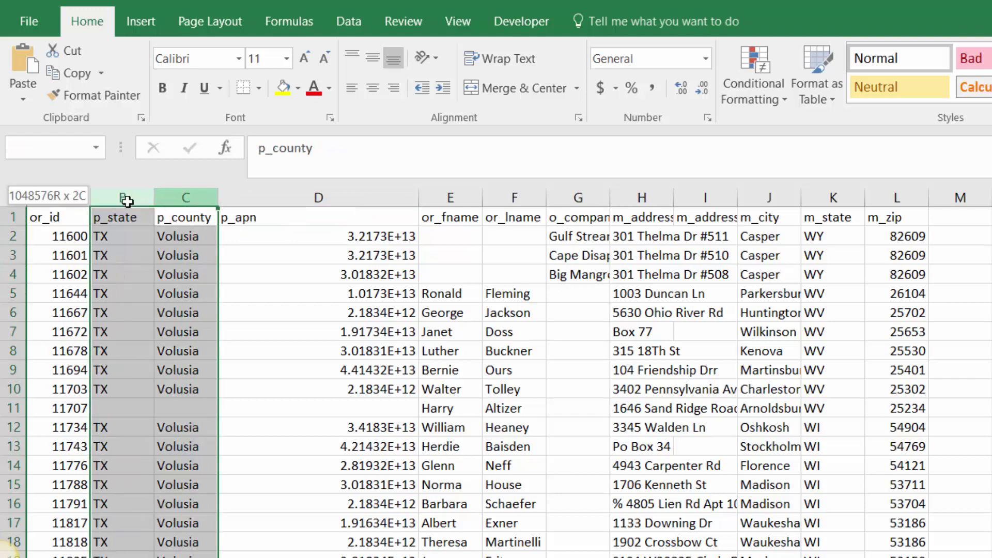
pyautogui.click(106, 253)
pyautogui.click(72, 198)
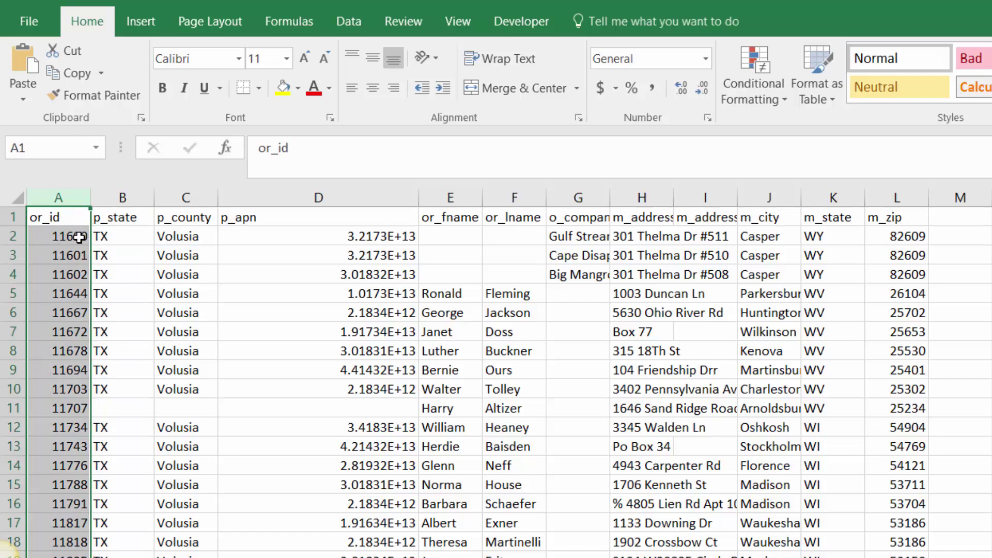
pyautogui.click(74, 267)
pyautogui.click(379, 269)
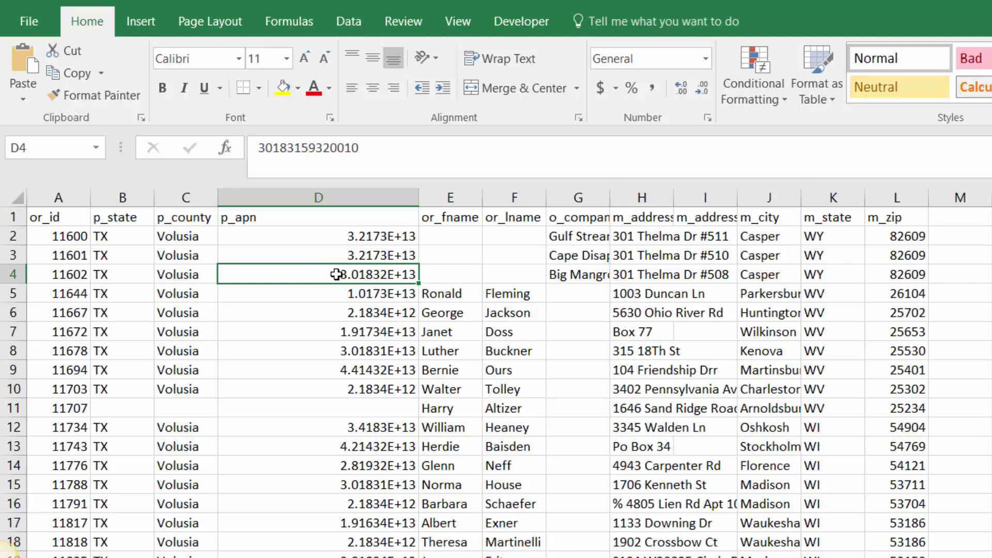
# Check the full parcel number of the first record against its shortened display in the p_apn column.
pyautogui.click(612, 313)
pyautogui.click(222, 239)
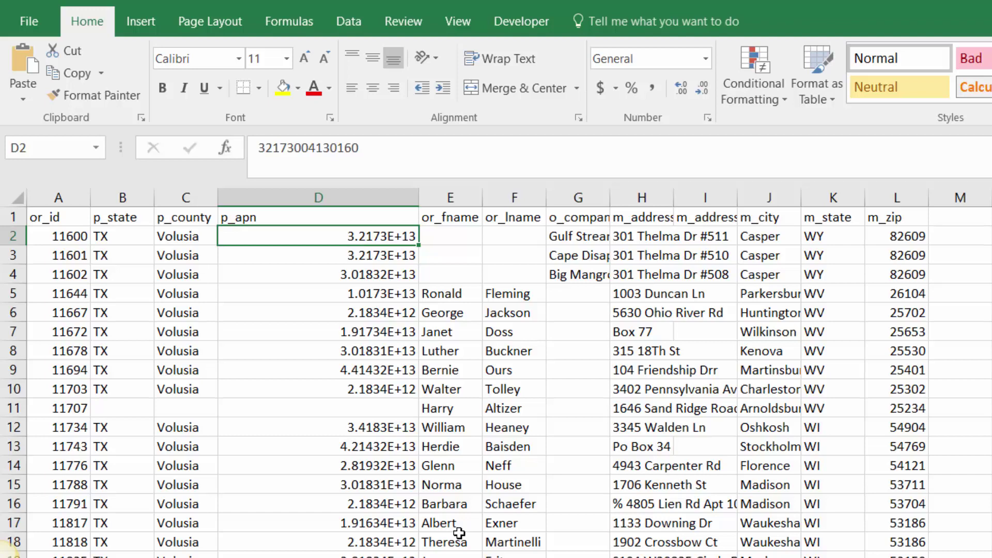
pyautogui.click(378, 274)
pyautogui.click(361, 235)
pyautogui.moveTo(359, 149); pyautogui.dragTo(251, 141)
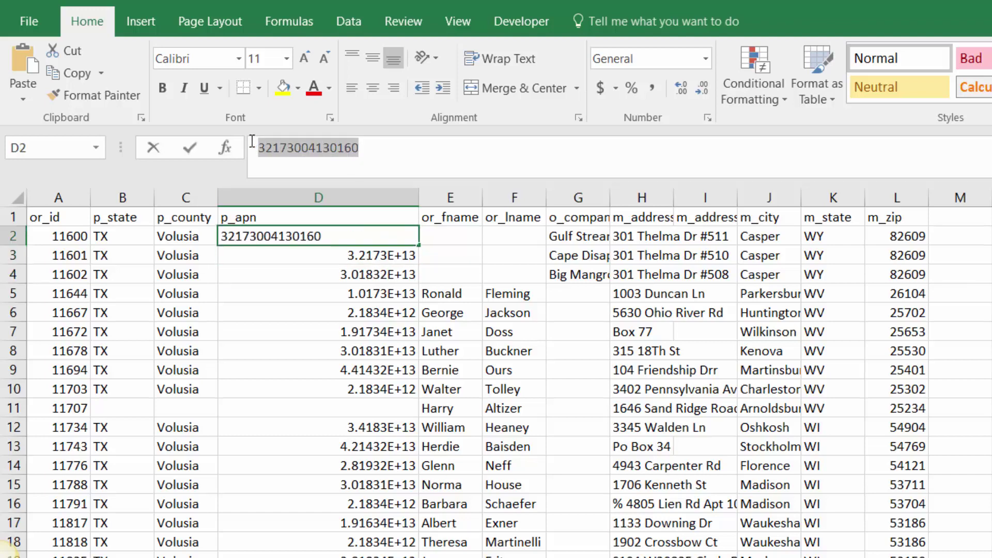
pyautogui.press('Return')
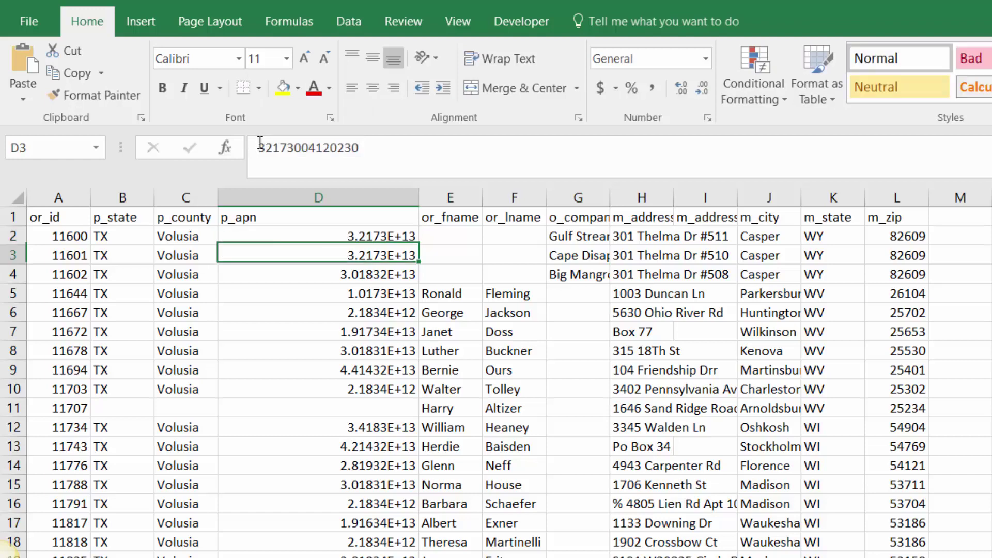
pyautogui.press('Up')
pyautogui.press('Up')
# Compare the full parcel numbers of several other records in the p_apn column with their shortened display.
pyautogui.click(386, 236)
pyautogui.click(393, 275)
pyautogui.click(395, 294)
pyautogui.click(396, 313)
pyautogui.click(399, 351)
pyautogui.click(400, 274)
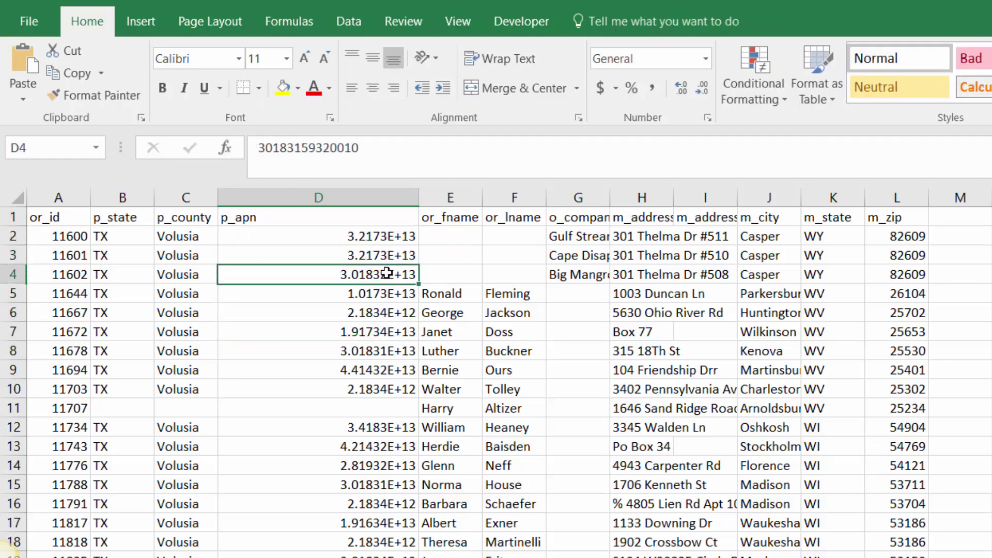
pyautogui.click(403, 236)
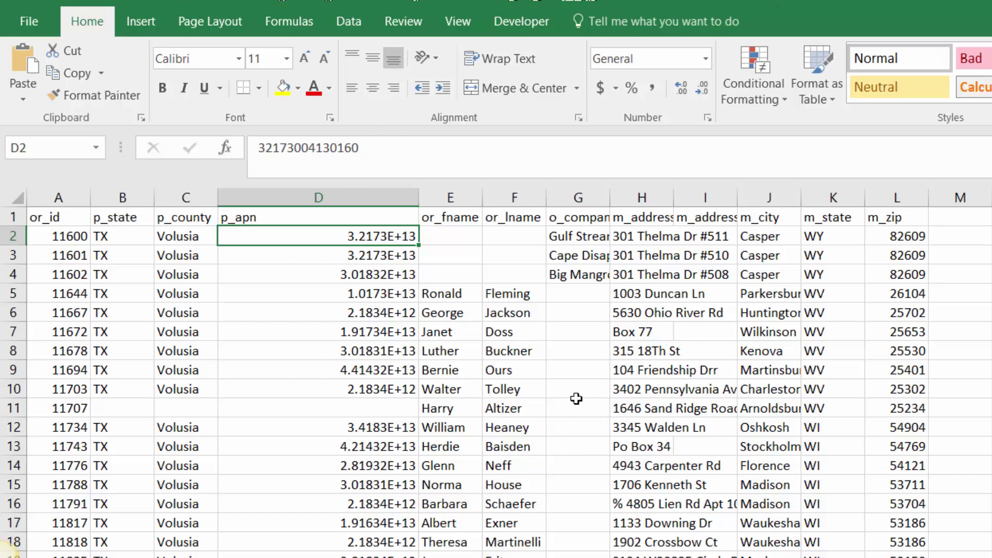
pyautogui.click(767, 393)
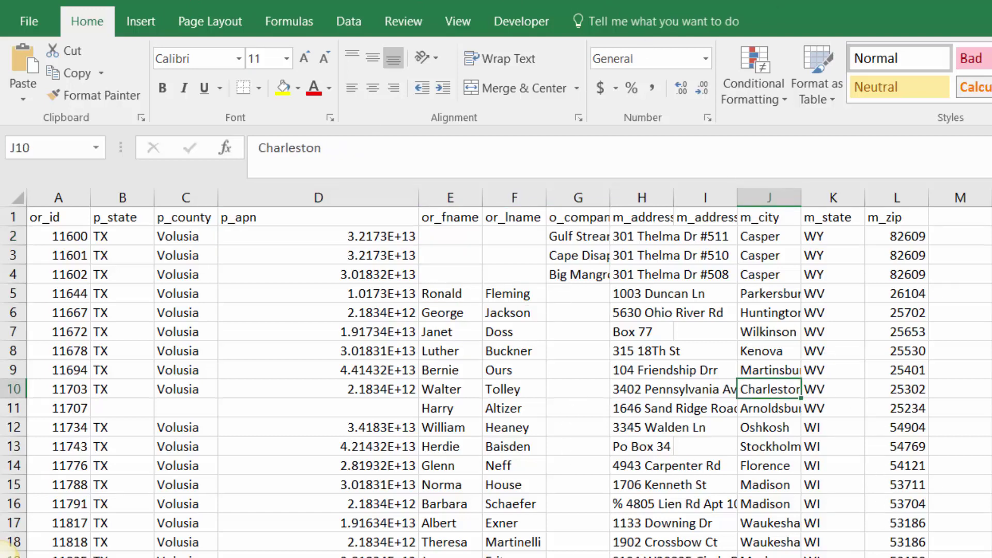
pyautogui.click(706, 329)
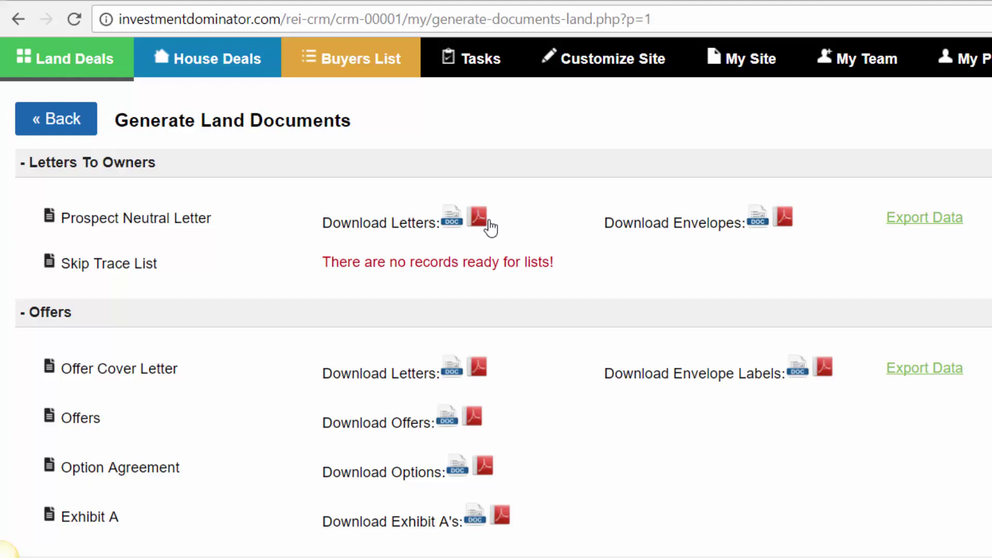
# Switch to the land deals list in Investment Dominator, select the third listed record, a Prospect, and open document generation for it.
pyautogui.moveTo(490, 222); pyautogui.dragTo(336, 224)
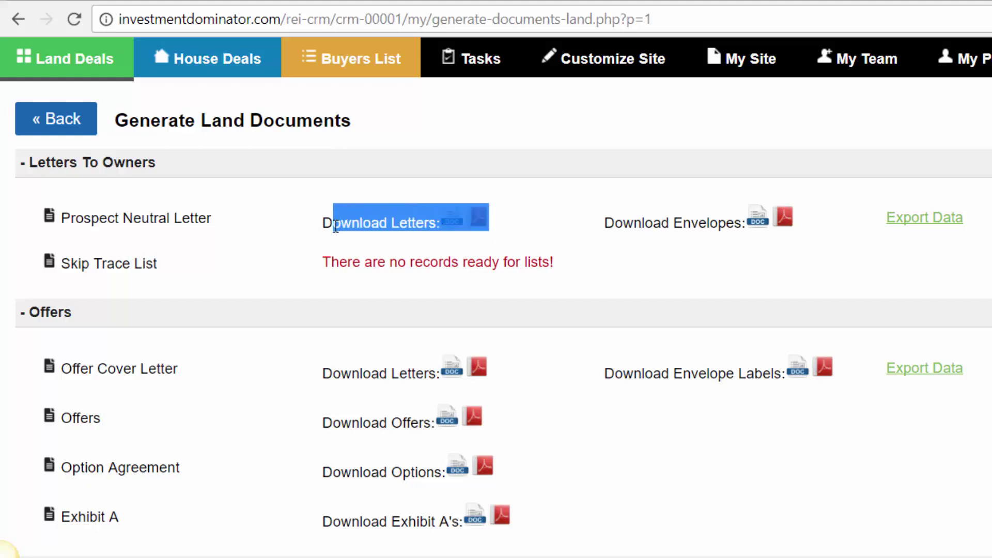
pyautogui.click(336, 226)
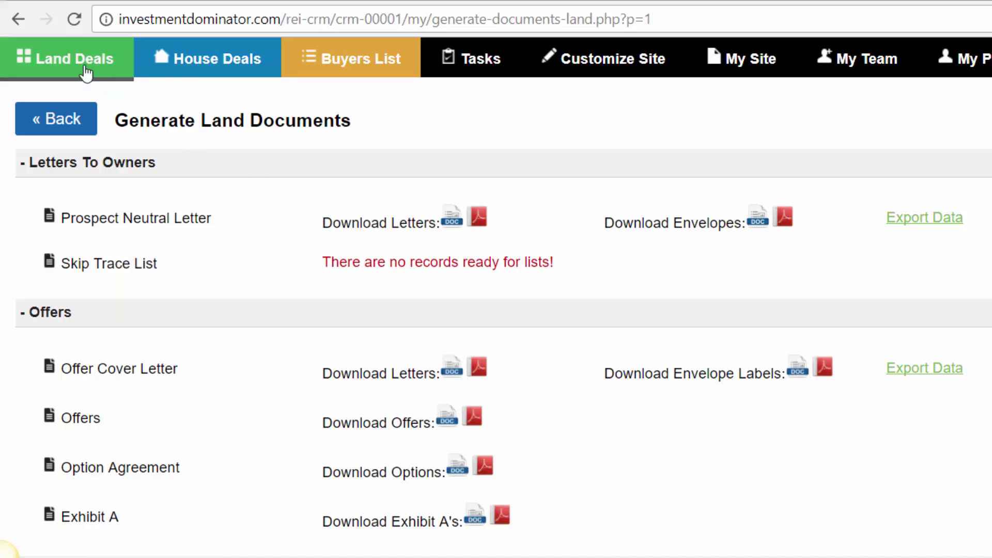
pyautogui.click(41, 65)
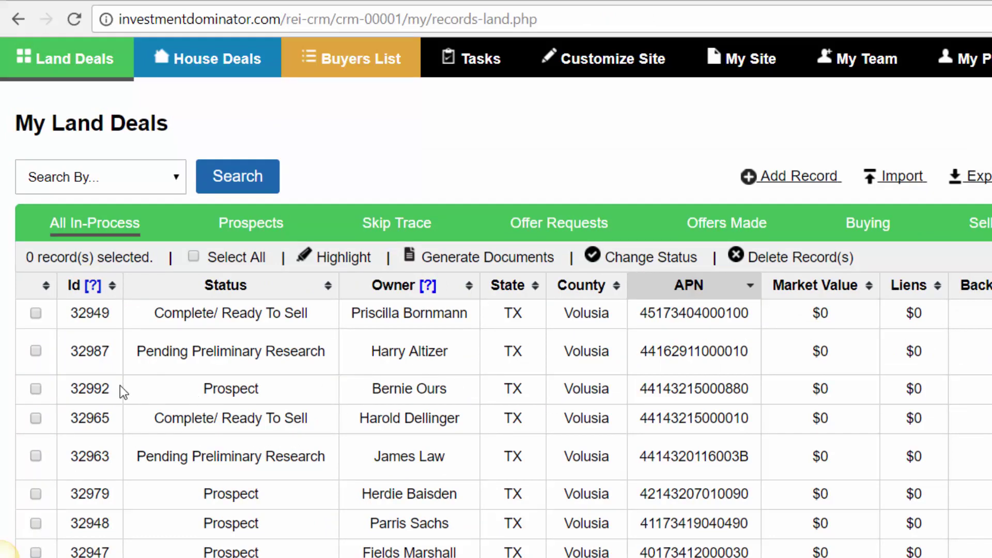
pyautogui.click(35, 389)
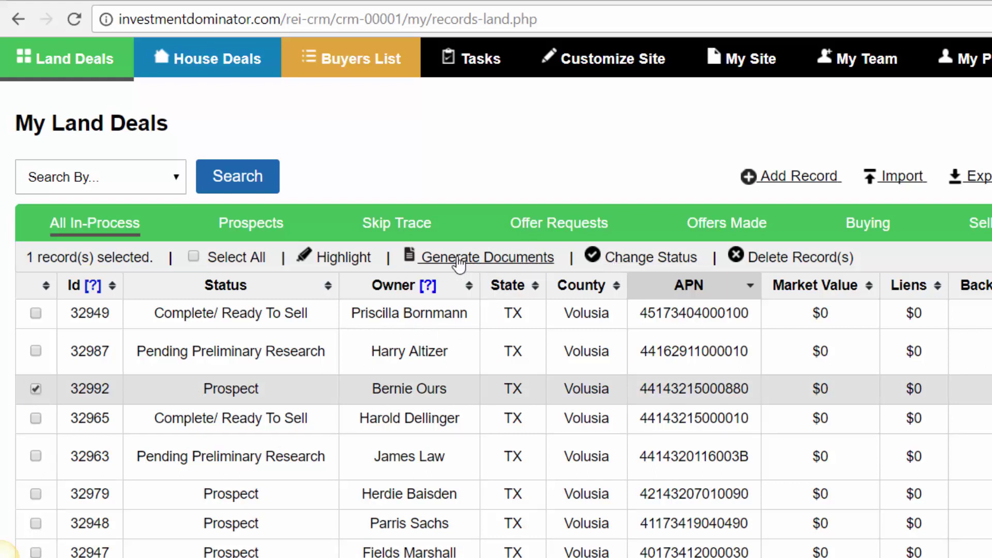
pyautogui.moveTo(453, 263); pyautogui.dragTo(419, 258)
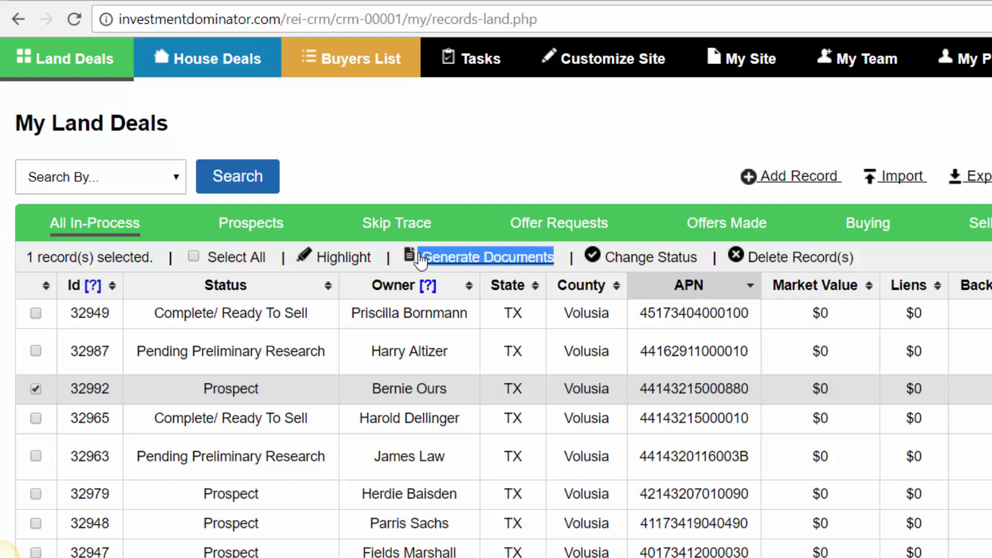
pyautogui.click(440, 257)
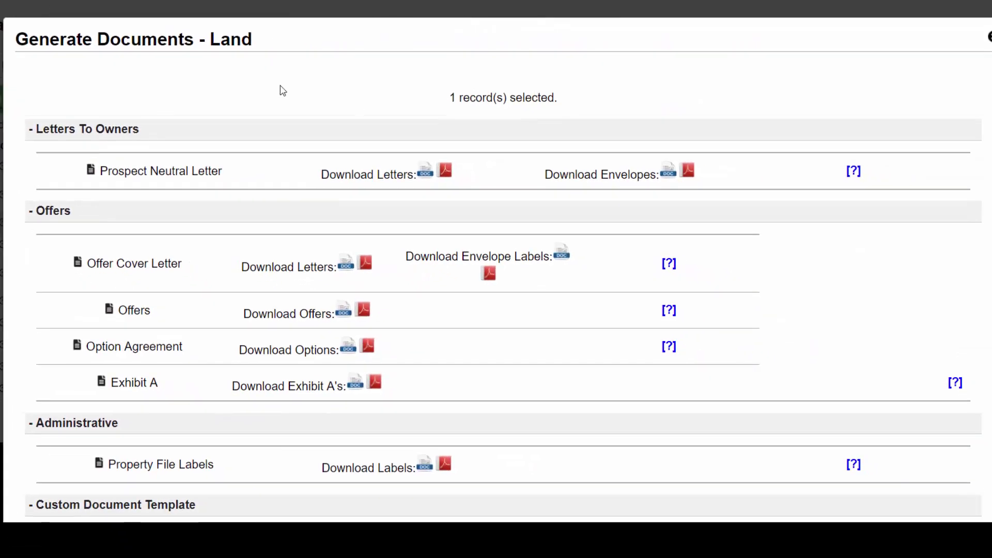
# Download the selected record's Prospect Neutral Letter as a Word document, open it and enable editing.
pyautogui.moveTo(449, 97); pyautogui.dragTo(559, 96)
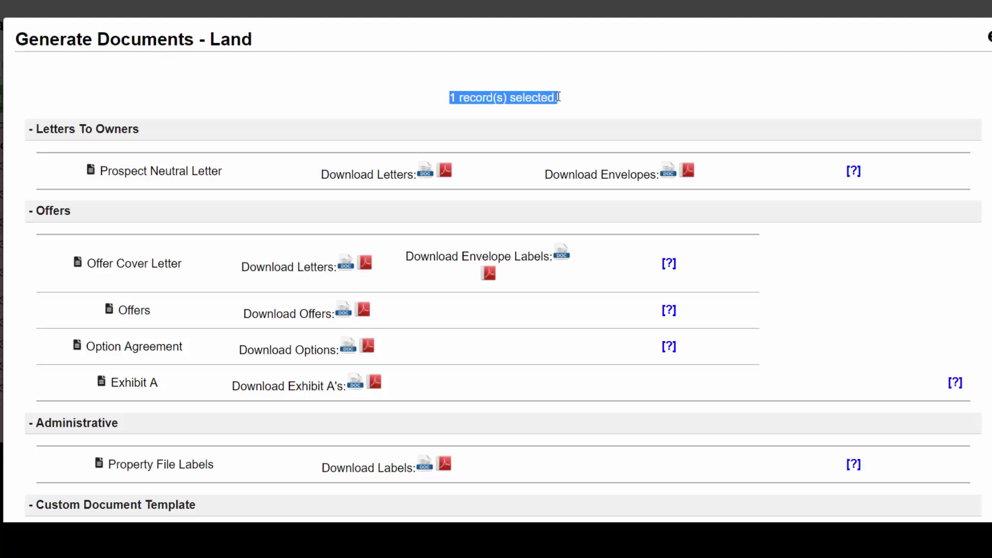
pyautogui.click(455, 98)
pyautogui.moveTo(455, 98); pyautogui.dragTo(572, 103)
pyautogui.click(447, 100)
pyautogui.scroll(-1, 424, 173)
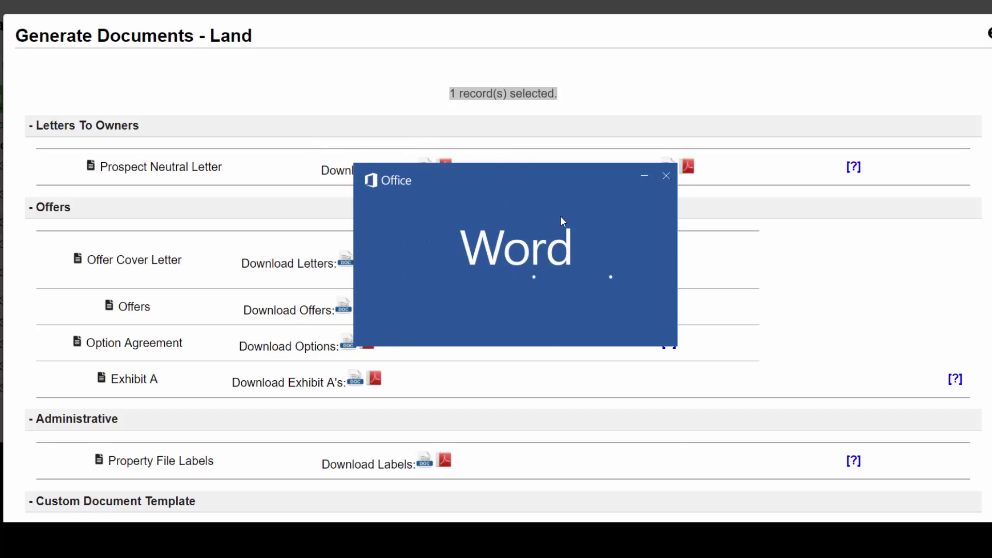
pyautogui.scroll(-5, 548, 28)
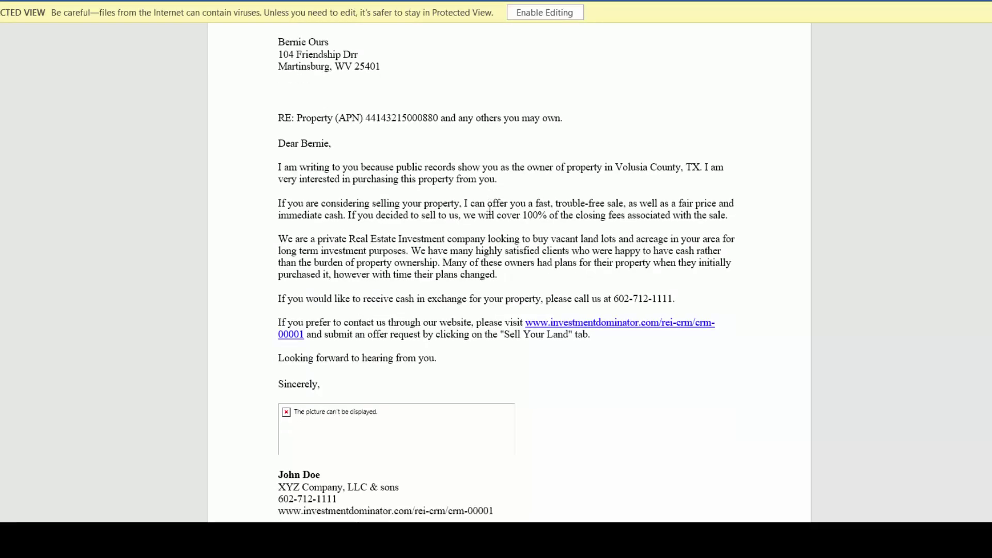
pyautogui.scroll(3, 553, 31)
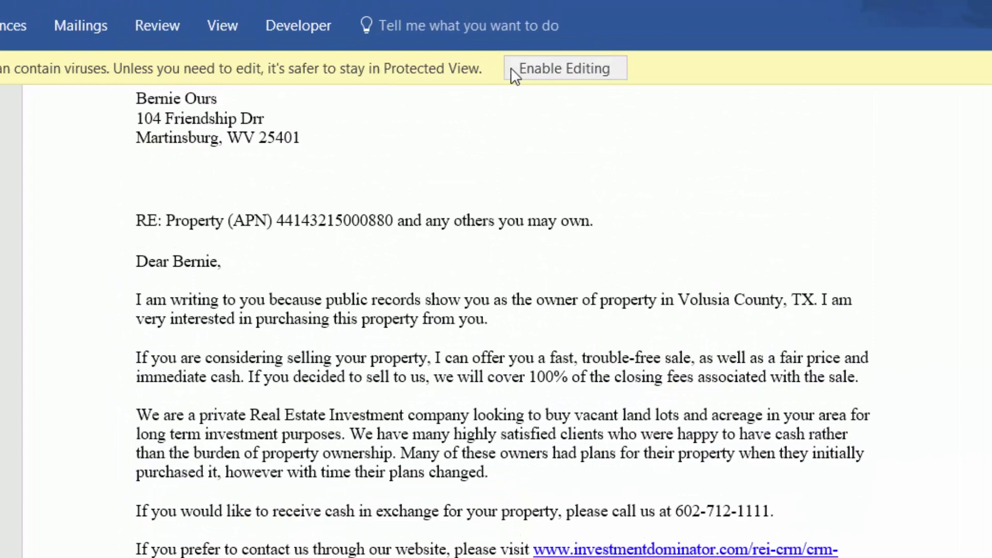
pyautogui.click(573, 64)
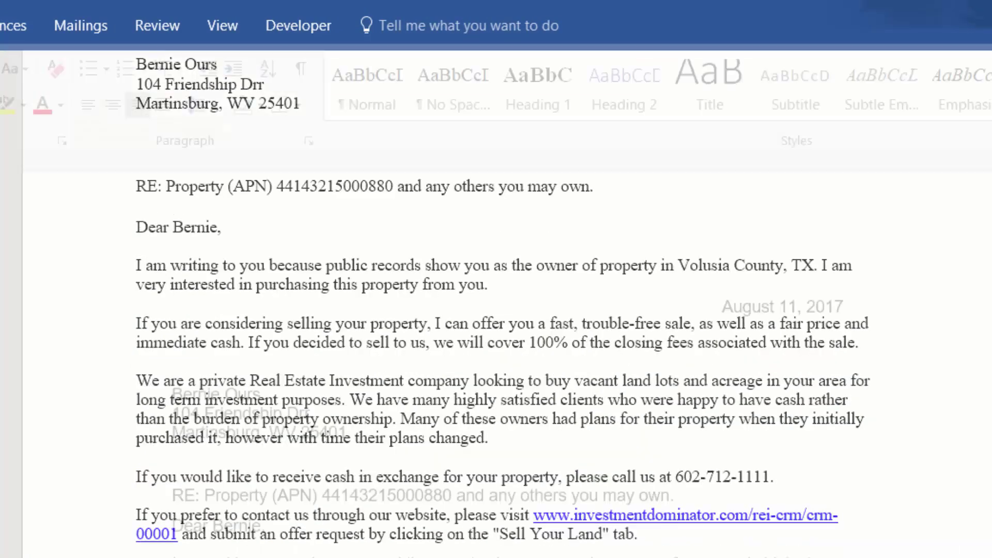
# Examine the letter from the date and owner's address block through the body text to the signature.
pyautogui.scroll(-7, 386, 437)
pyautogui.scroll(7, 372, 491)
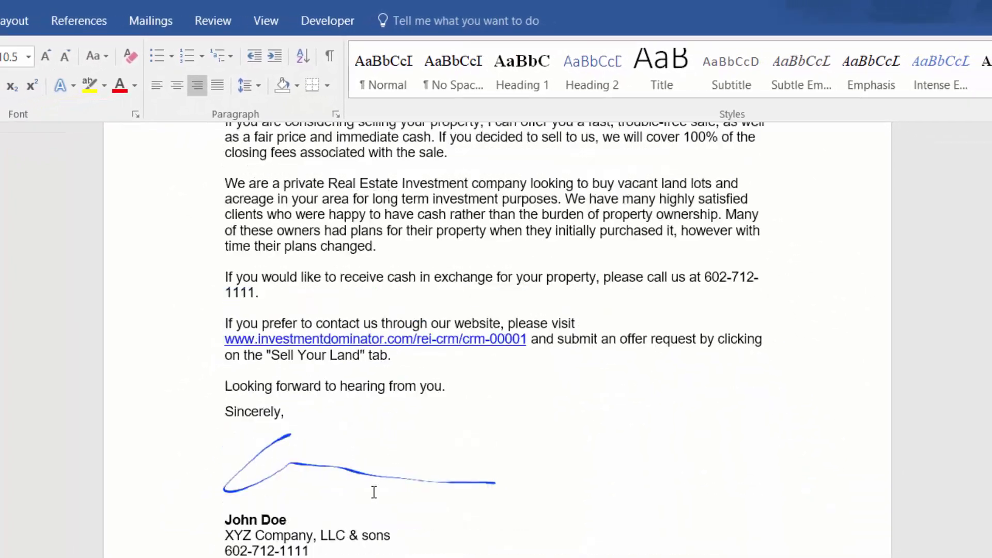
pyautogui.scroll(2, 534, 412)
pyautogui.scroll(-7, 533, 408)
pyautogui.scroll(7, 529, 411)
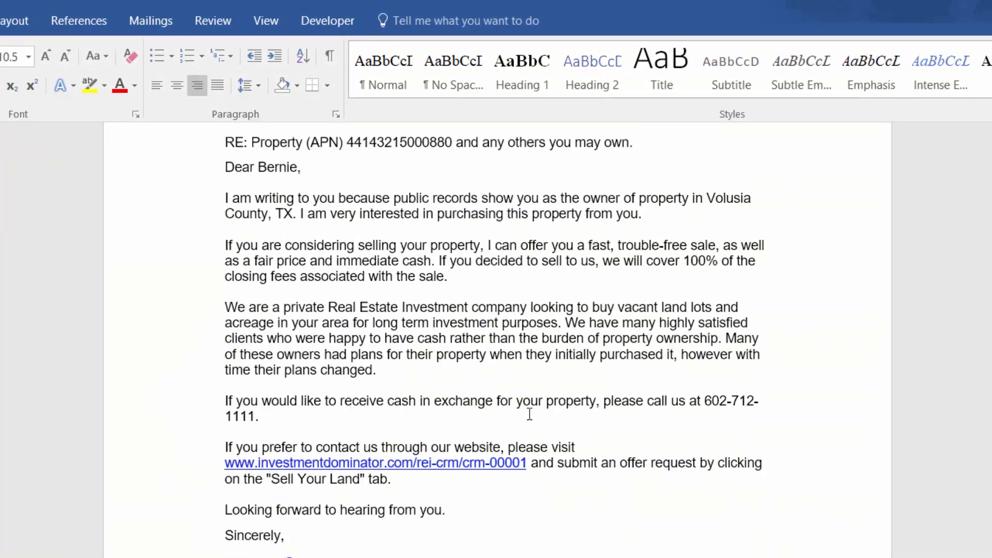
pyautogui.scroll(-7, 474, 331)
pyautogui.scroll(4, 524, 359)
pyautogui.scroll(4, 524, 359)
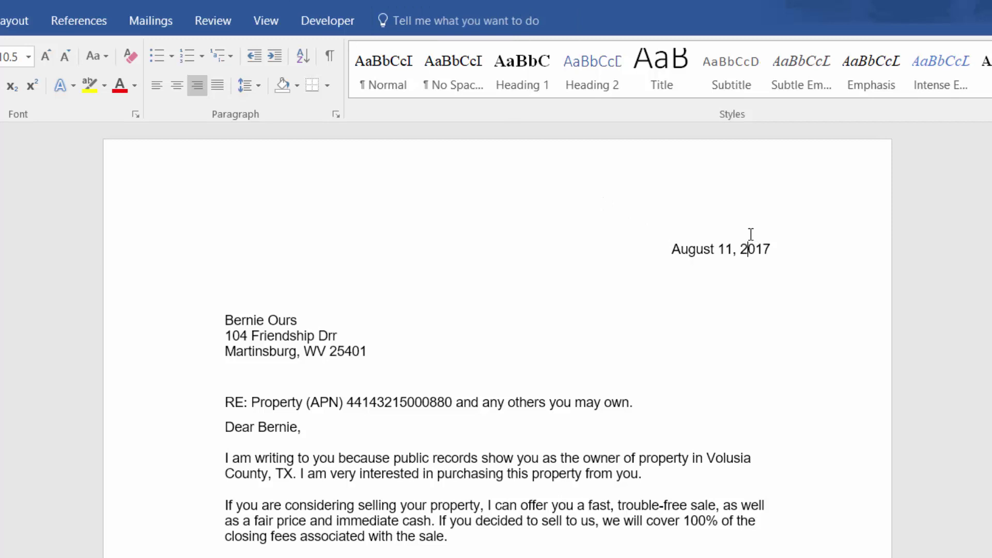
pyautogui.click(292, 312)
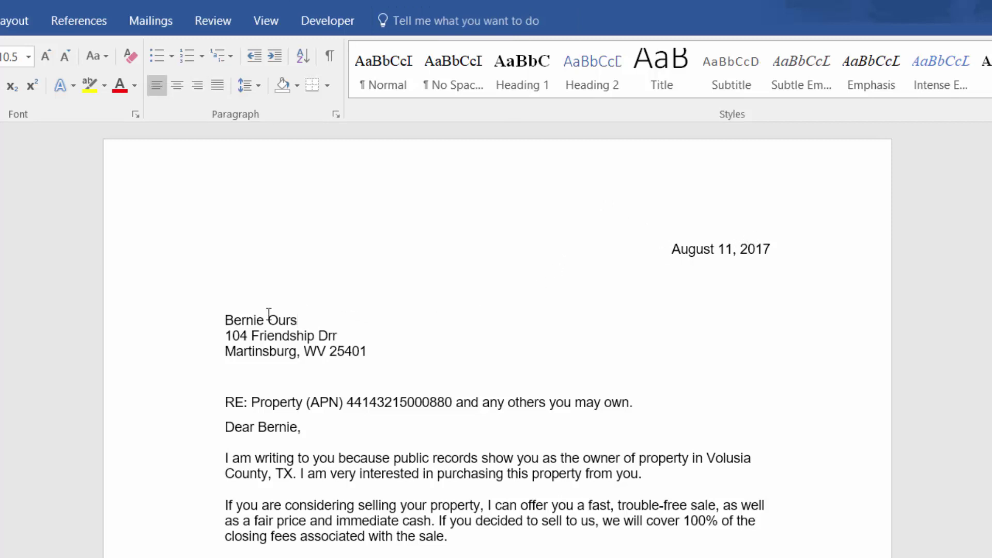
pyautogui.tripleClick(269, 314)
pyautogui.moveTo(361, 348); pyautogui.dragTo(237, 331)
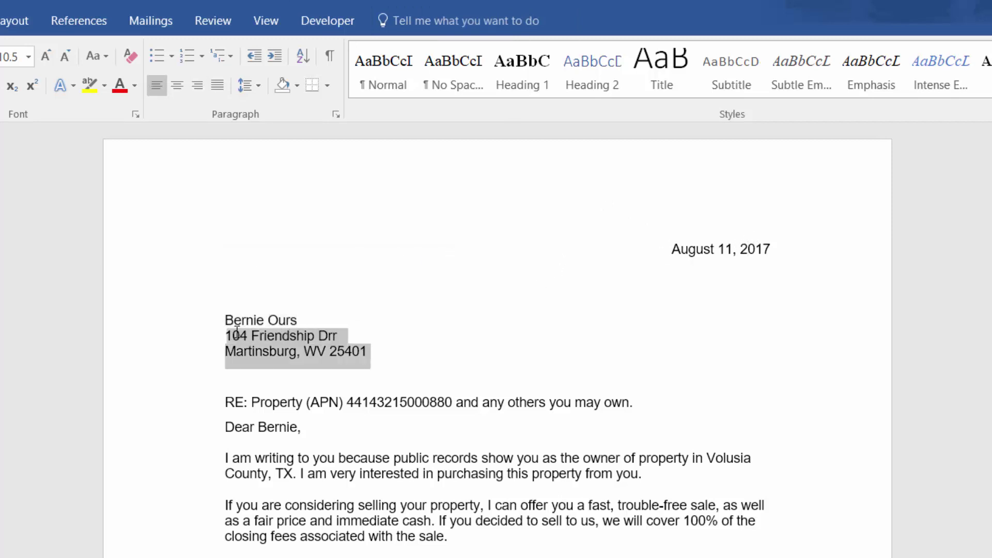
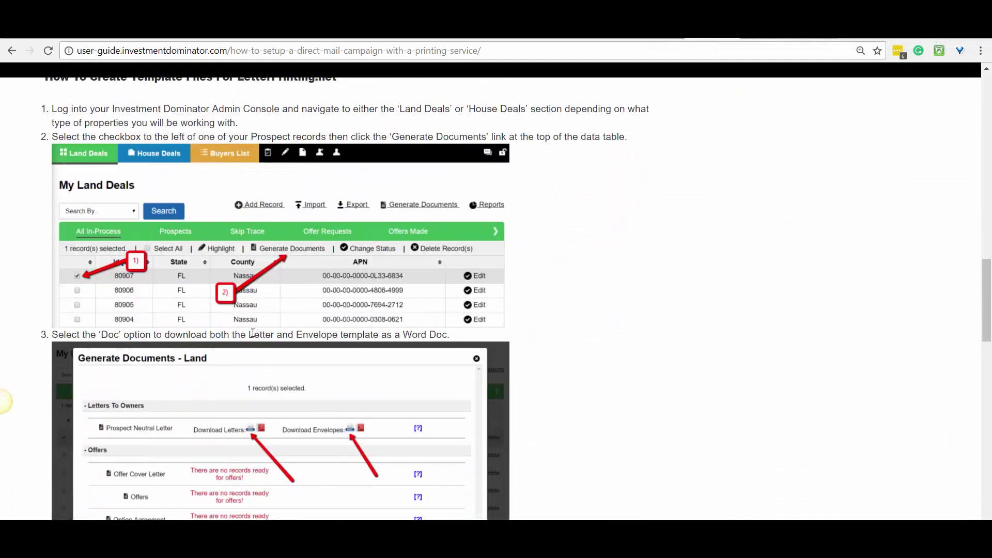
# Read step 4 of the browser user guide on replacing owner and property details with column-name merge fields such as <<or_fname>>.
pyautogui.scroll(2, 218, 219)
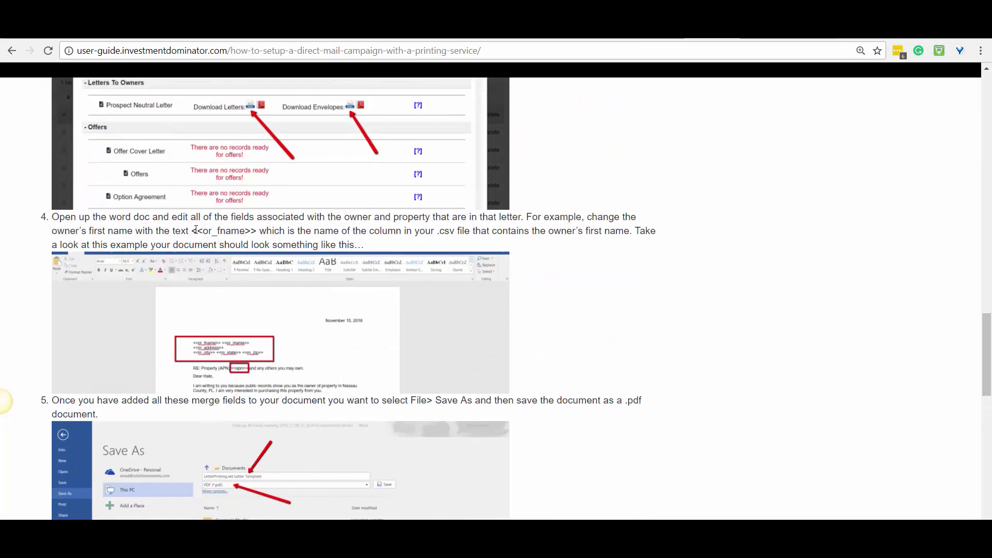
pyautogui.moveTo(194, 230); pyautogui.dragTo(238, 231)
pyautogui.doubleClick(220, 231)
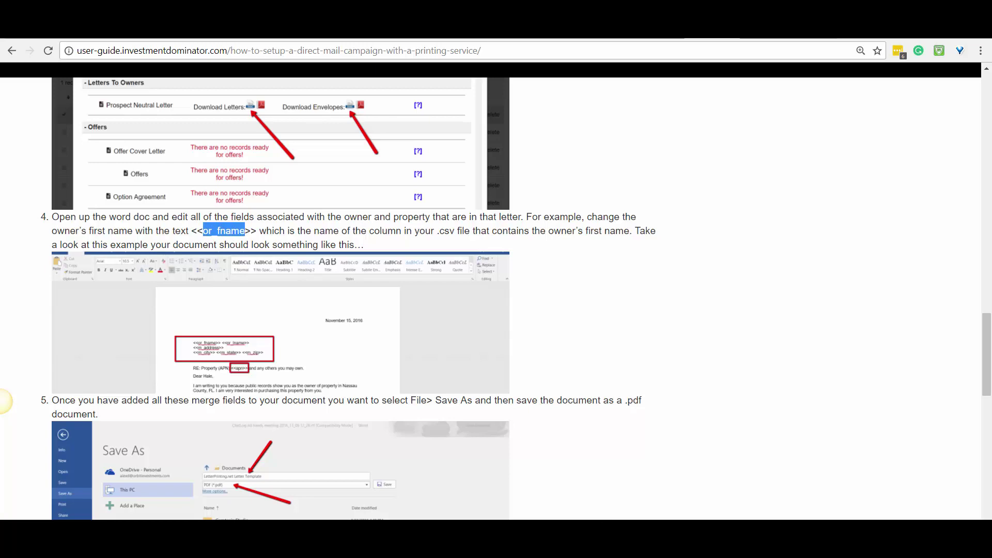
# Switch to the exported recipient spreadsheet in Excel and copy the or_id column name from cell A1.
pyautogui.moveTo(590, 537)
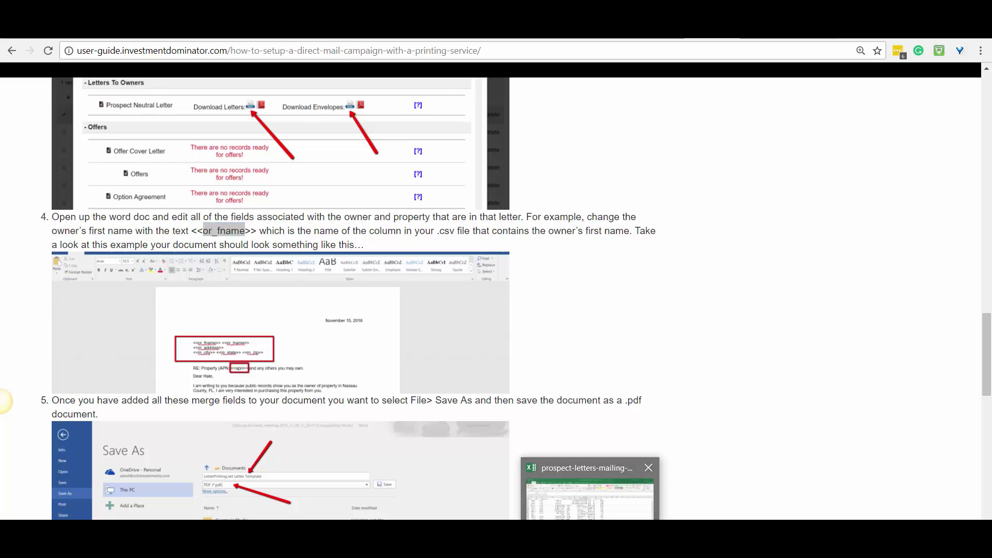
pyautogui.click(590, 493)
pyautogui.click(187, 239)
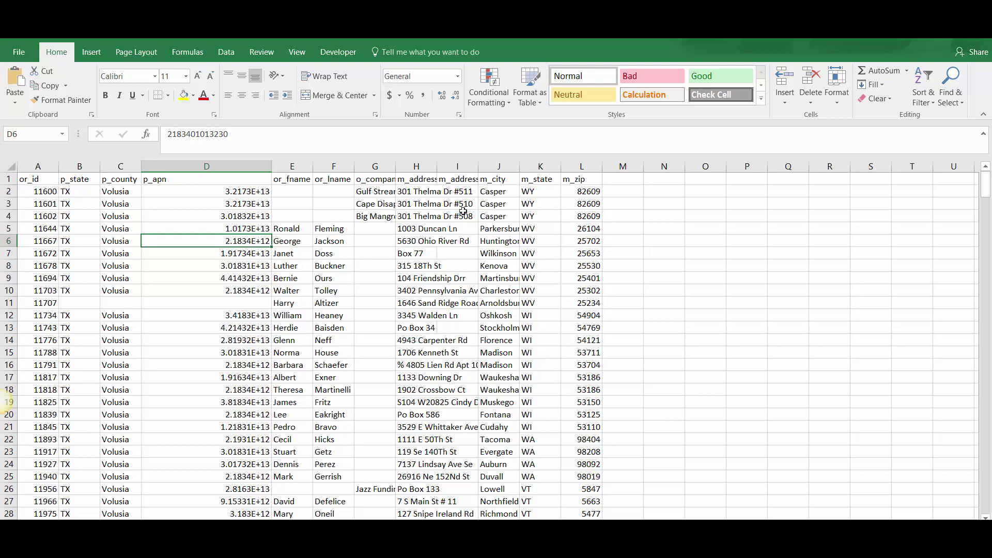
pyautogui.click(34, 179)
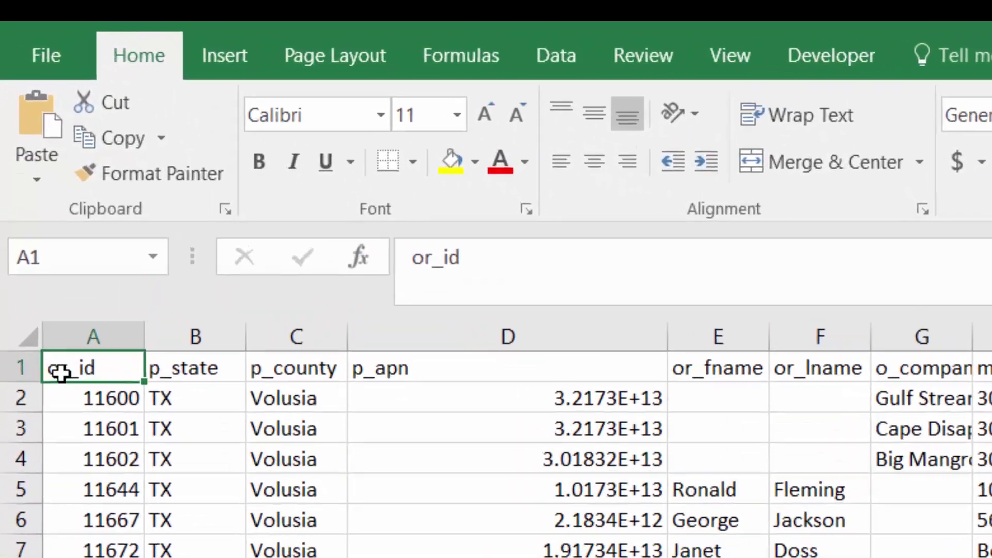
pyautogui.moveTo(488, 258); pyautogui.dragTo(396, 257)
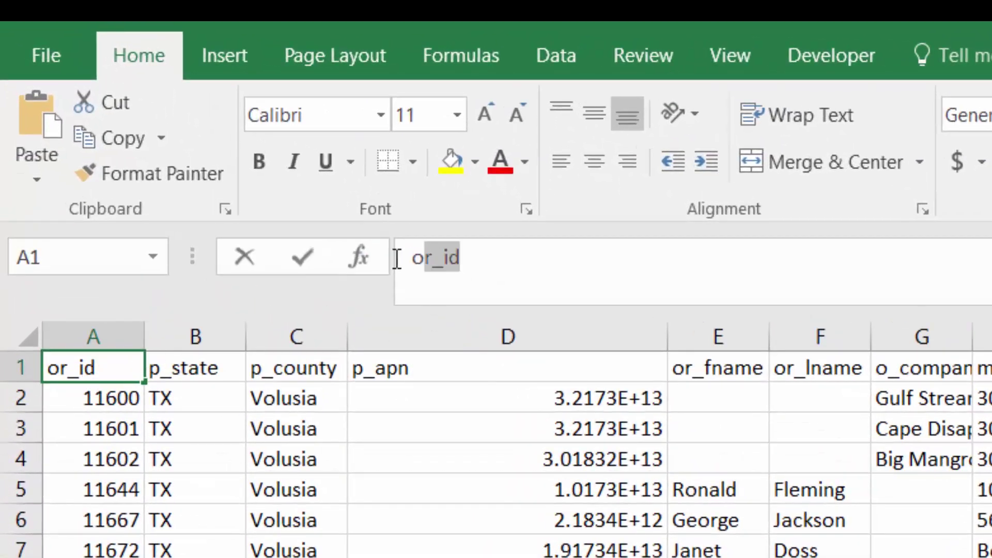
pyautogui.rightClick(429, 258)
pyautogui.click(486, 310)
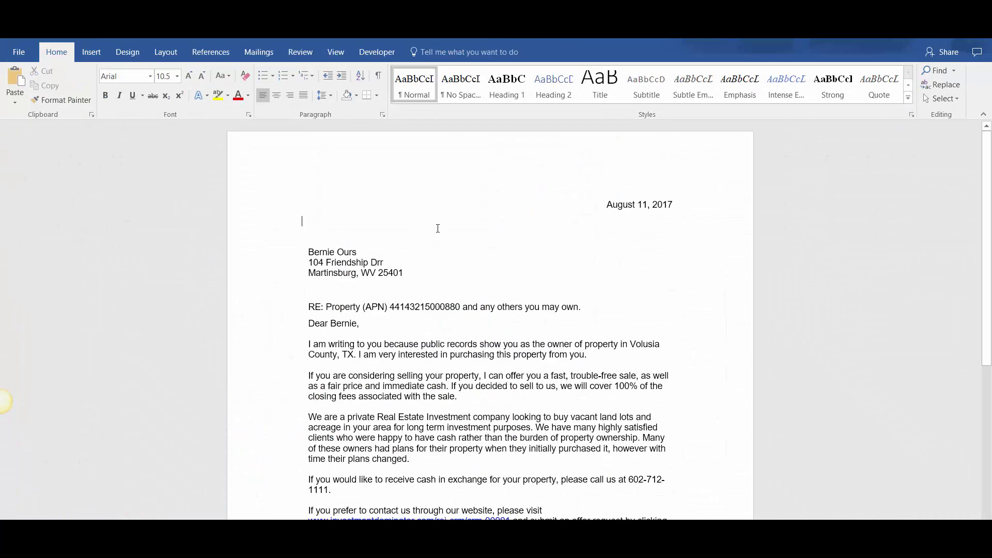
# In the Word letter, replace the record number inside the parentheses below the PS line with the merge field <<or_id>>.
pyautogui.scroll(-2, 441, 241)
pyautogui.scroll(-4, 441, 241)
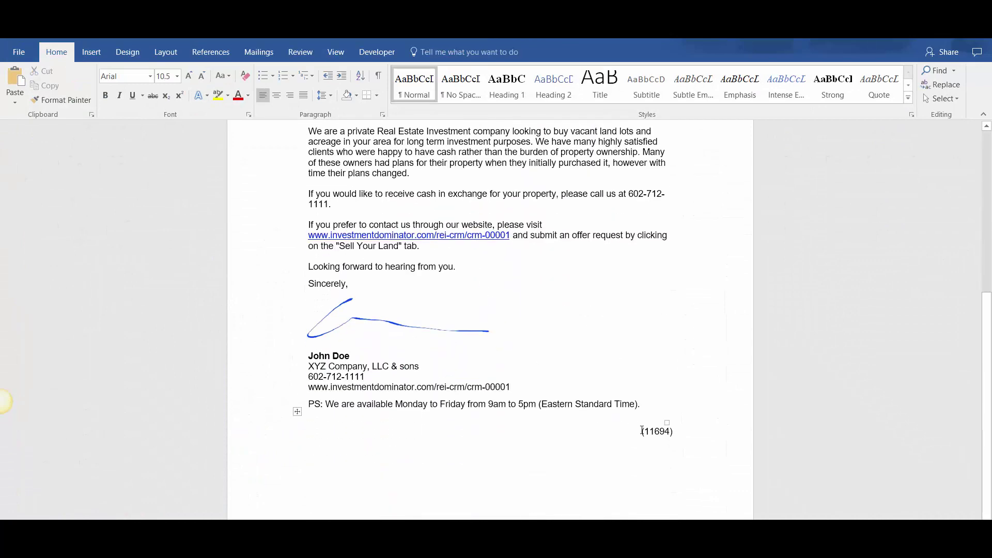
pyautogui.moveTo(645, 431); pyautogui.dragTo(669, 432)
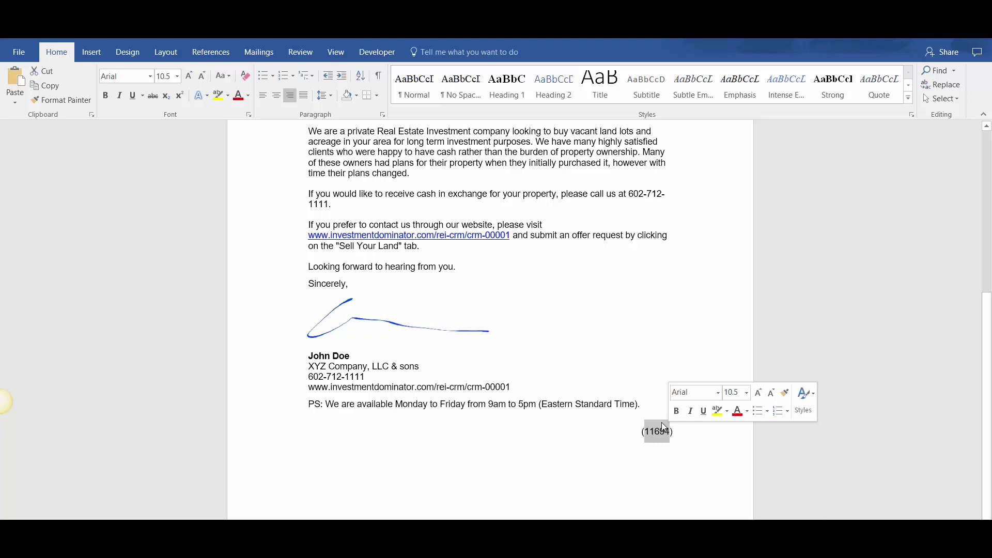
pyautogui.press('Delete')
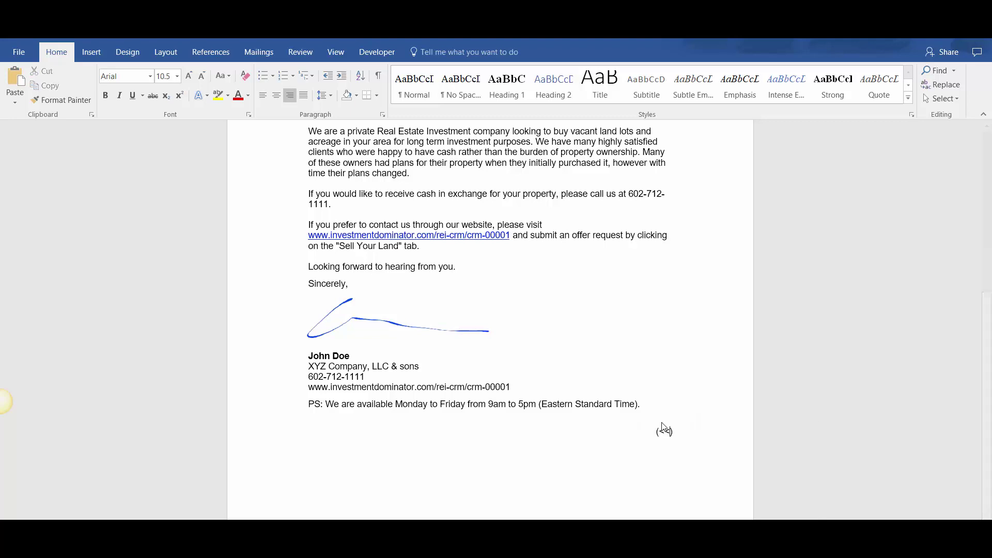
pyautogui.write('<<or_id')
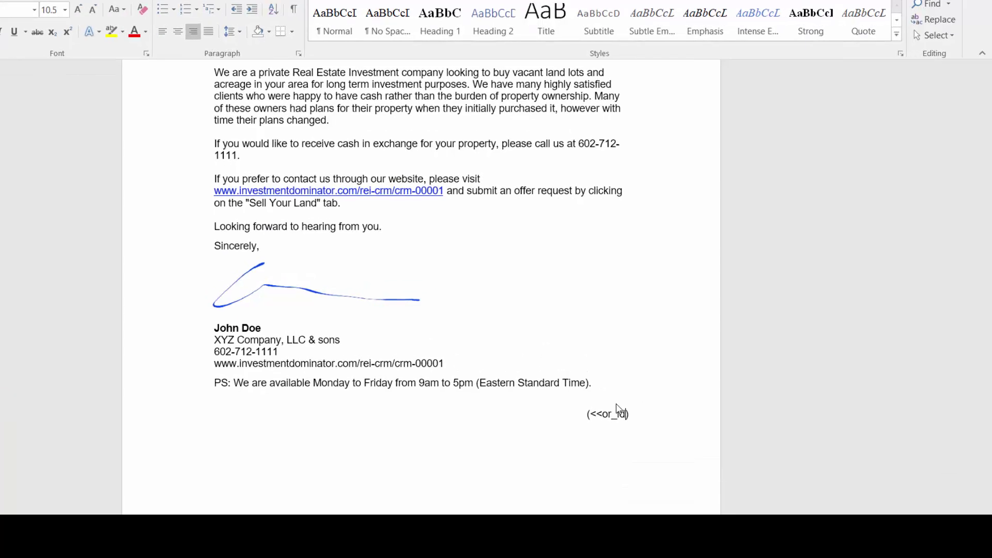
pyautogui.write('>>')
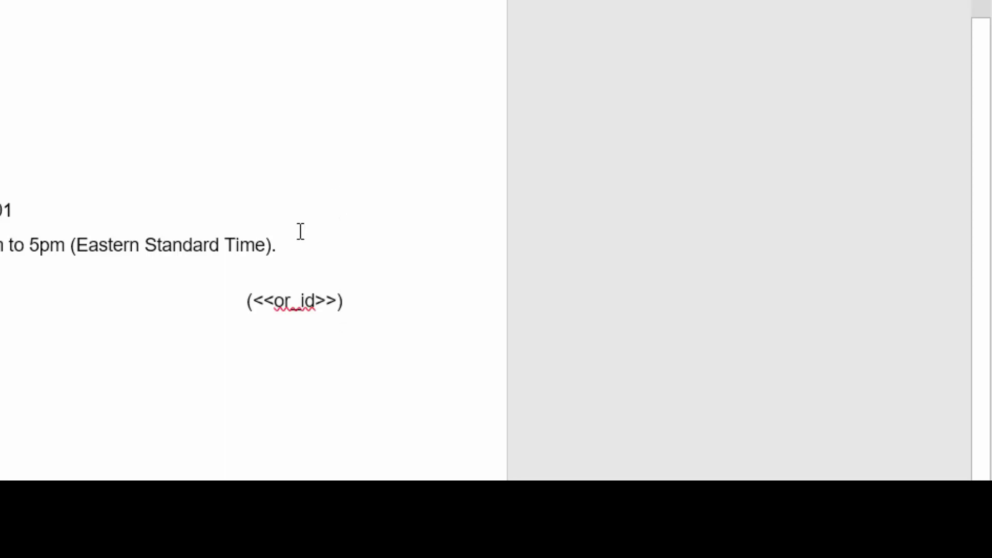
# Examine the letter's <<or_id>> field against the record numbers in the Excel spreadsheet's or_id column.
pyautogui.click(315, 303)
pyautogui.click(336, 307)
pyautogui.moveTo(277, 300); pyautogui.dragTo(330, 300)
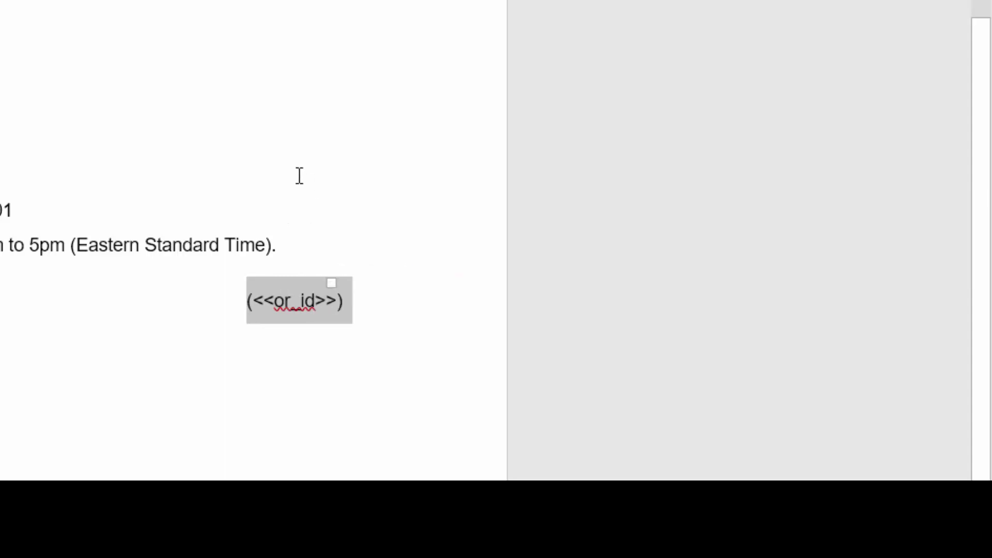
pyautogui.click(334, 315)
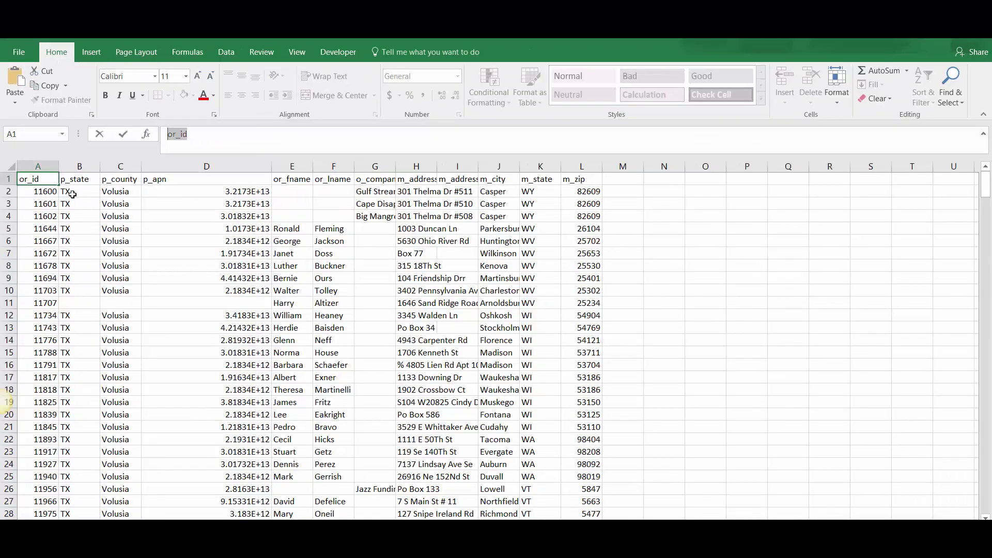
pyautogui.moveTo(49, 195); pyautogui.dragTo(48, 204)
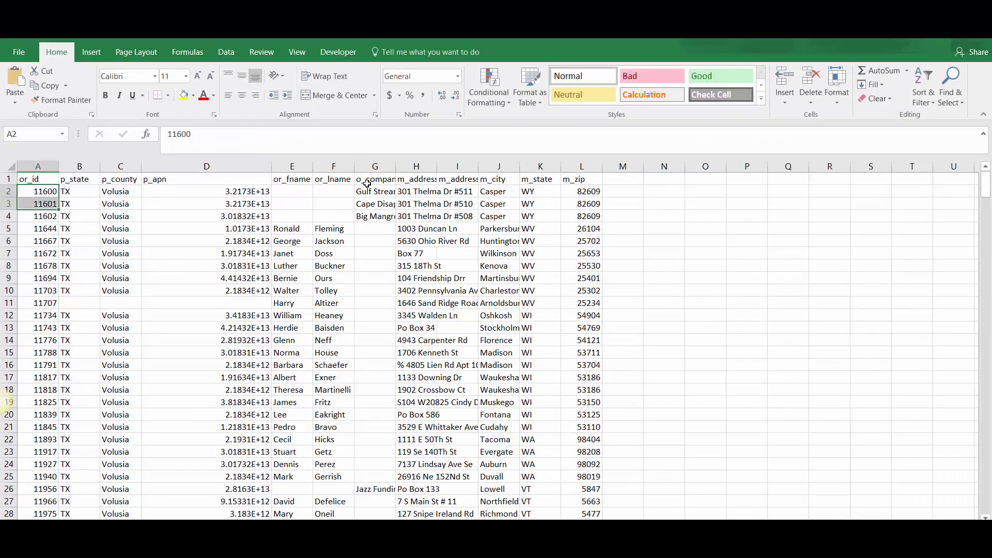
pyautogui.click(309, 195)
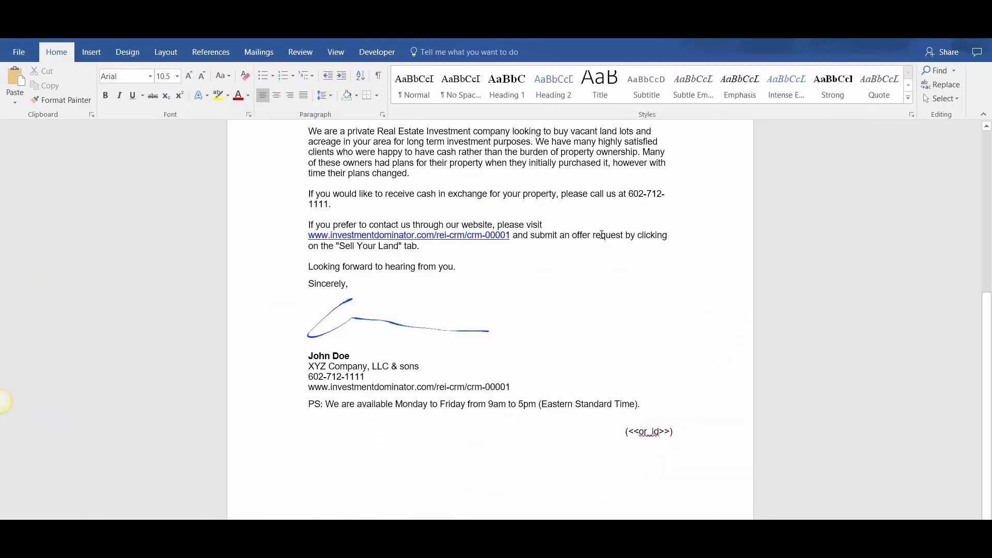
# Check the owner's name in the letter's address block and copy the p_apn column name from the Excel spreadsheet's cell D1.
pyautogui.scroll(10, 562, 248)
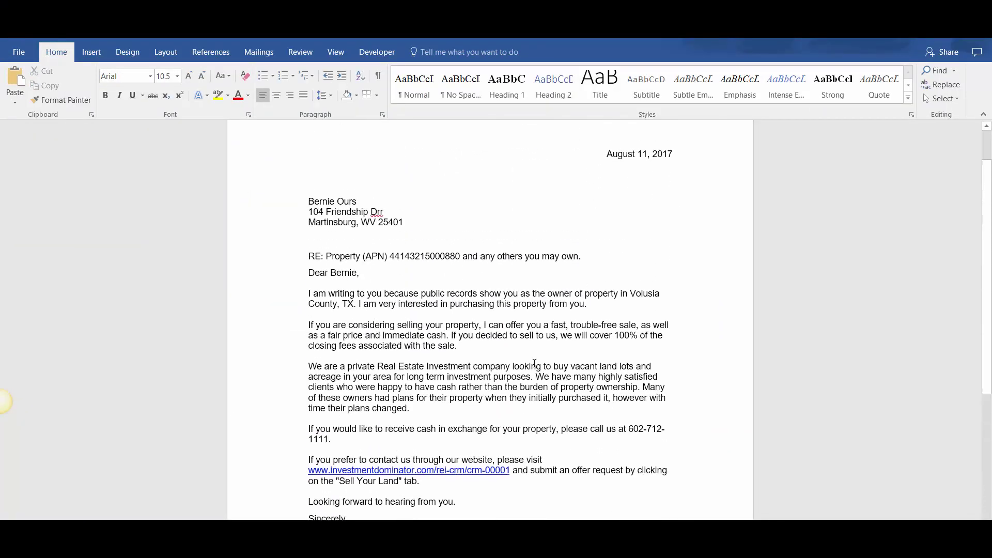
pyautogui.moveTo(365, 251); pyautogui.dragTo(308, 253)
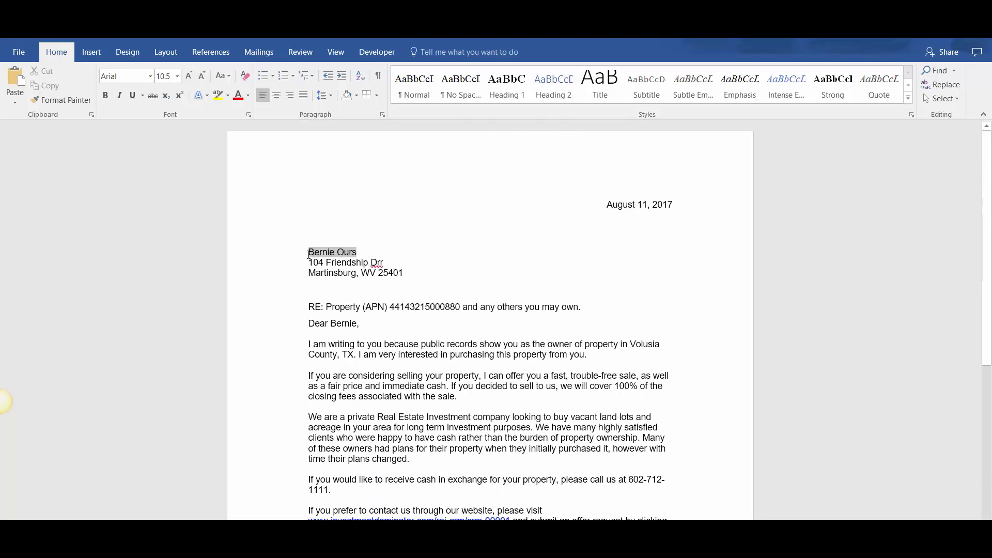
pyautogui.hotkey('alt', 'Tab')
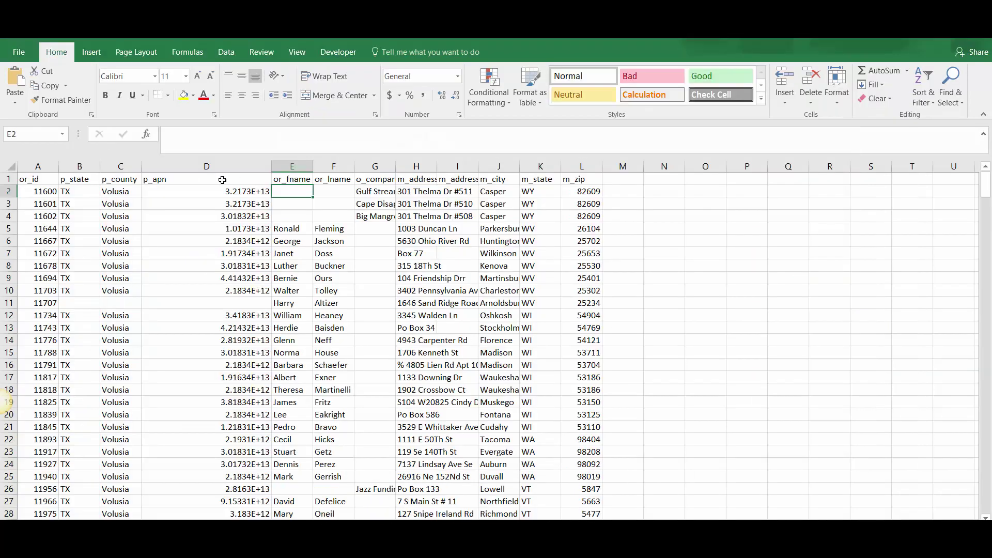
pyautogui.click(70, 178)
pyautogui.click(207, 179)
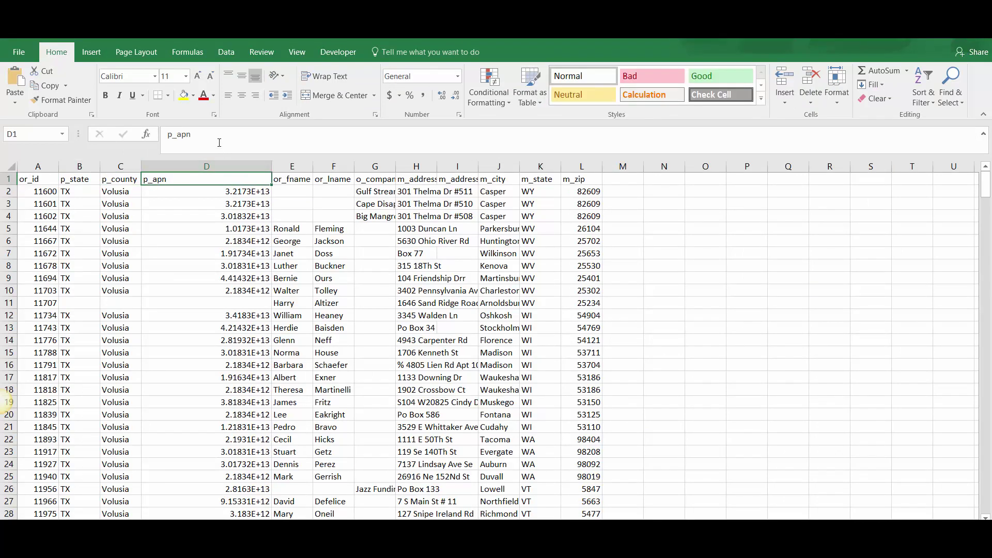
pyautogui.moveTo(191, 135); pyautogui.dragTo(164, 136)
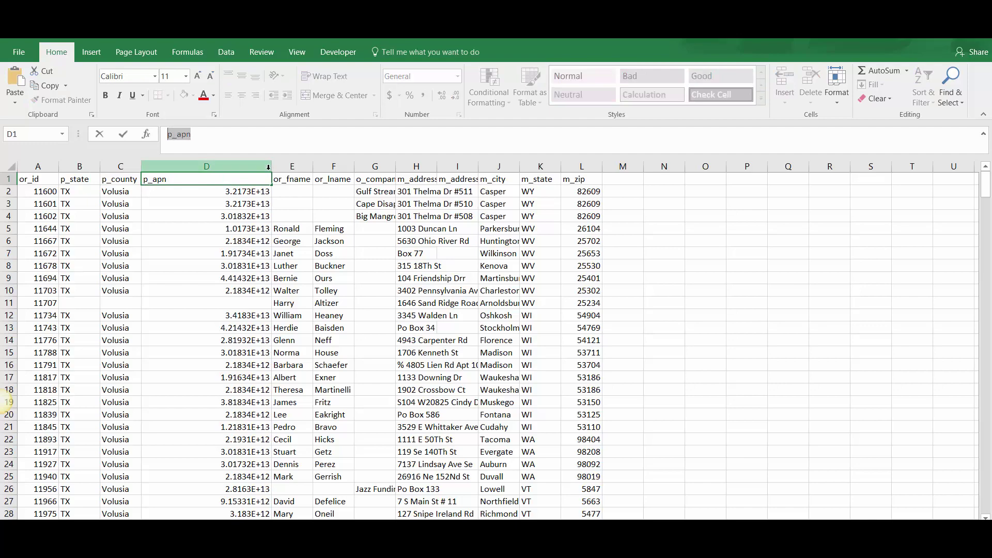
# Switch to the Word letter and replace the parcel number in the RE line with <<p_apn>>.
pyautogui.hotkey('alt', 'Tab')
pyautogui.click(385, 305)
pyautogui.moveTo(382, 306); pyautogui.dragTo(459, 307)
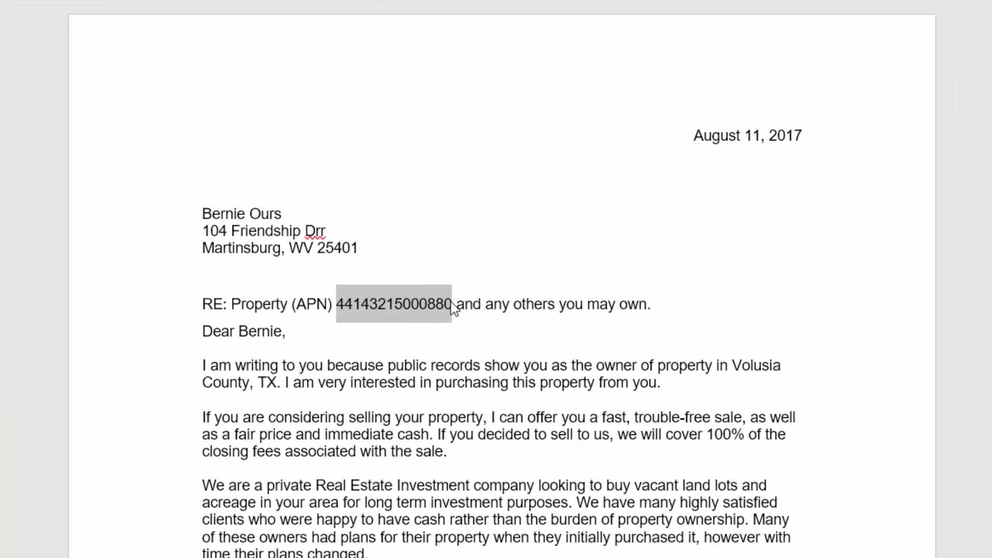
pyautogui.write('<<p_apn')
pyautogui.write('>>')
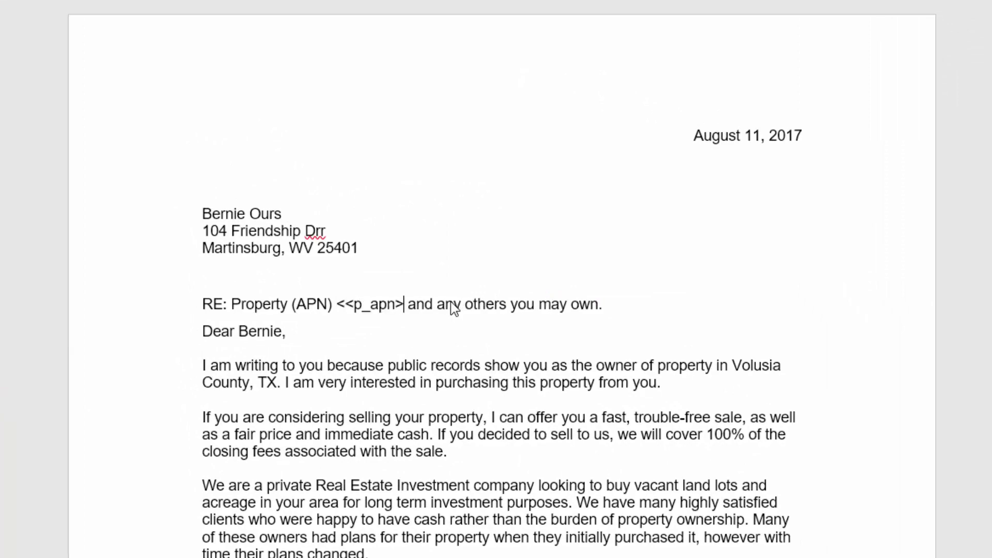
pyautogui.press('BackSpace')
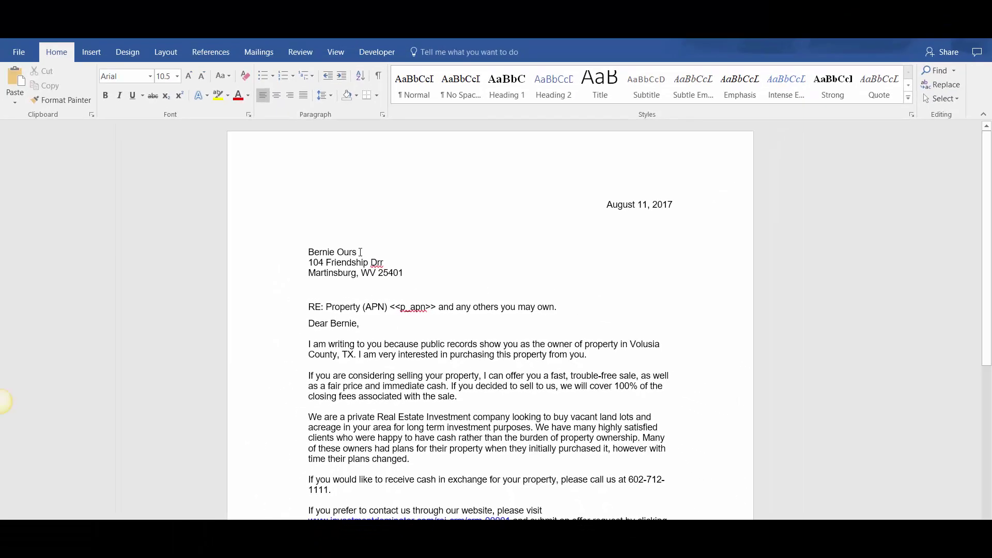
# Copy the or_fname column name from Excel cell E1 and replace the owner's first name in the letter's address block with <<or_fname>>.
pyautogui.hotkey('alt', 'Tab')
pyautogui.click(284, 176)
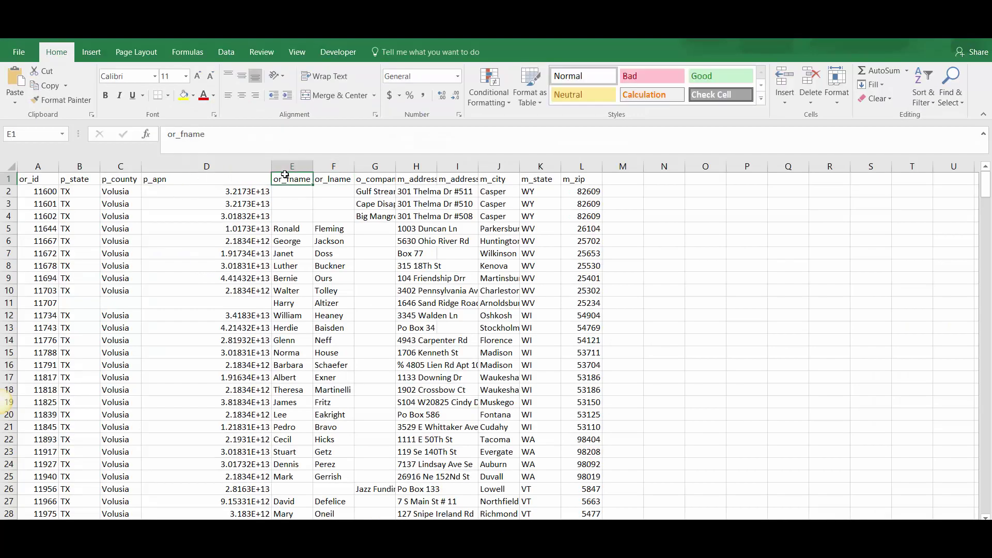
pyautogui.doubleClick(255, 129)
pyautogui.hotkey('ctrl', 'c')
pyautogui.hotkey('alt', 'Tab')
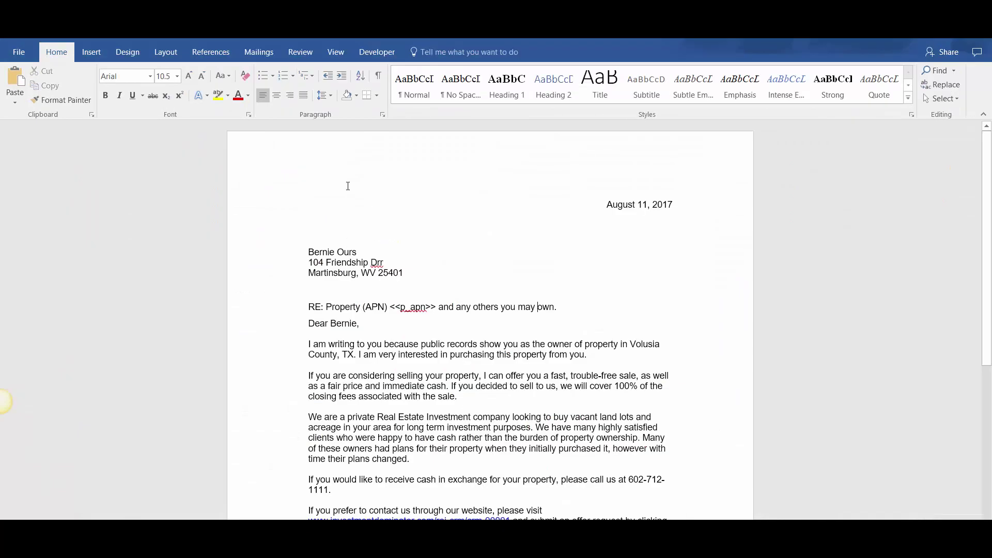
pyautogui.doubleClick(330, 251)
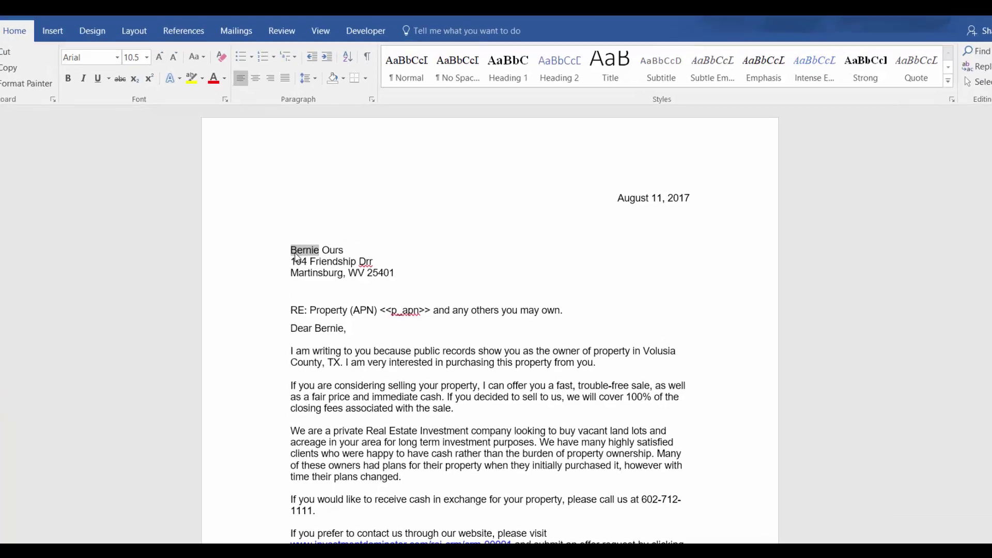
pyautogui.write('<<')
pyautogui.hotkey('ctrl', 'v')
pyautogui.write('>>')
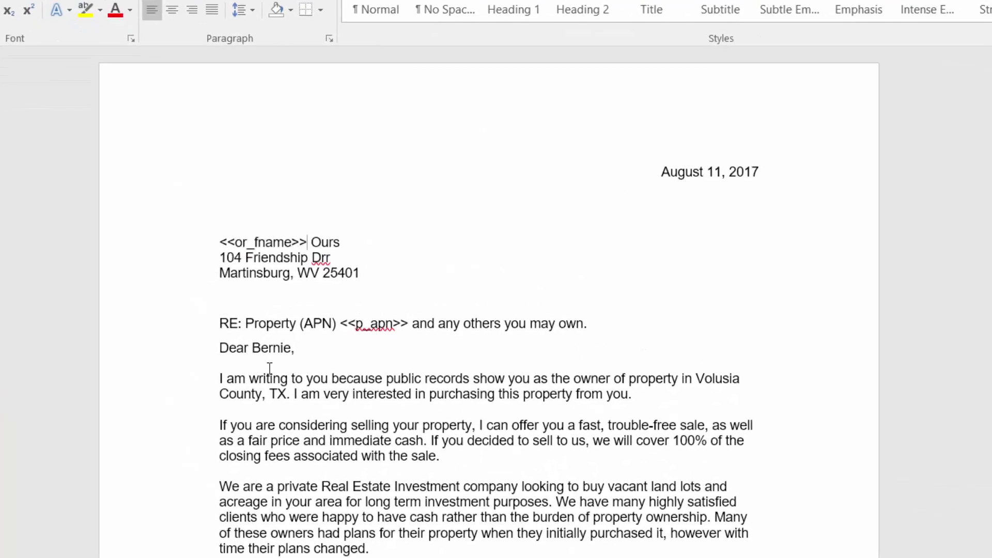
# Replace the owner's first name in the "Dear" greeting with <<or_fname>>.
pyautogui.moveTo(291, 349); pyautogui.dragTo(257, 348)
pyautogui.write('<<')
pyautogui.hotkey('ctrl', 'v')
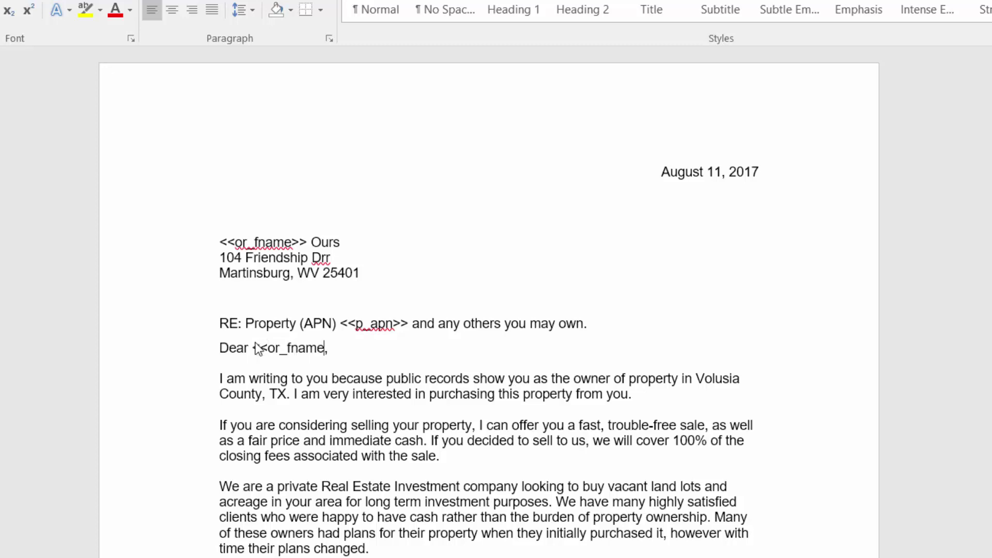
pyautogui.write('>>')
# Copy the o_company column name from Excel cell G1 and add <<o_company>> after the names in the letter's greeting and address block.
pyautogui.hotkey('alt', 'Tab')
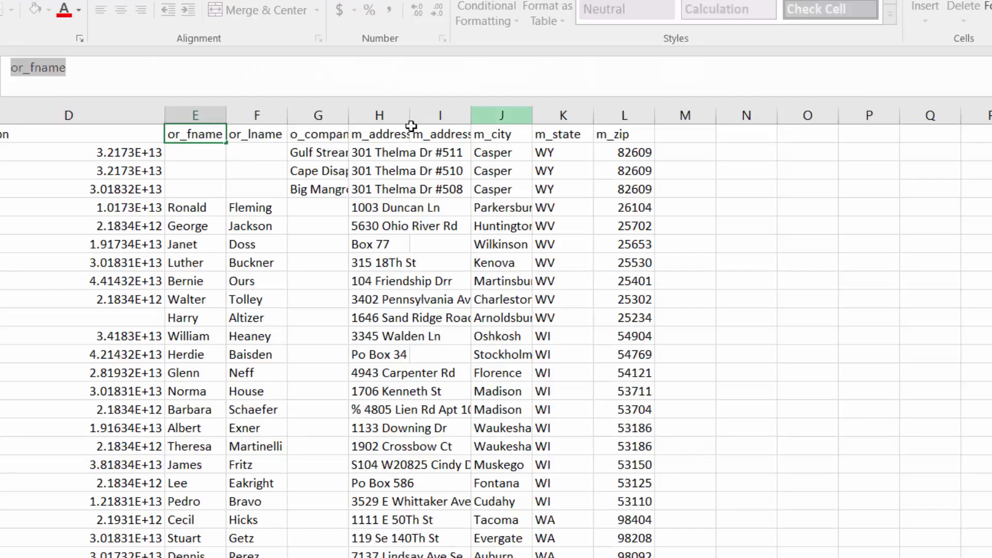
pyautogui.click(304, 134)
pyautogui.moveTo(122, 60); pyautogui.dragTo(10, 67)
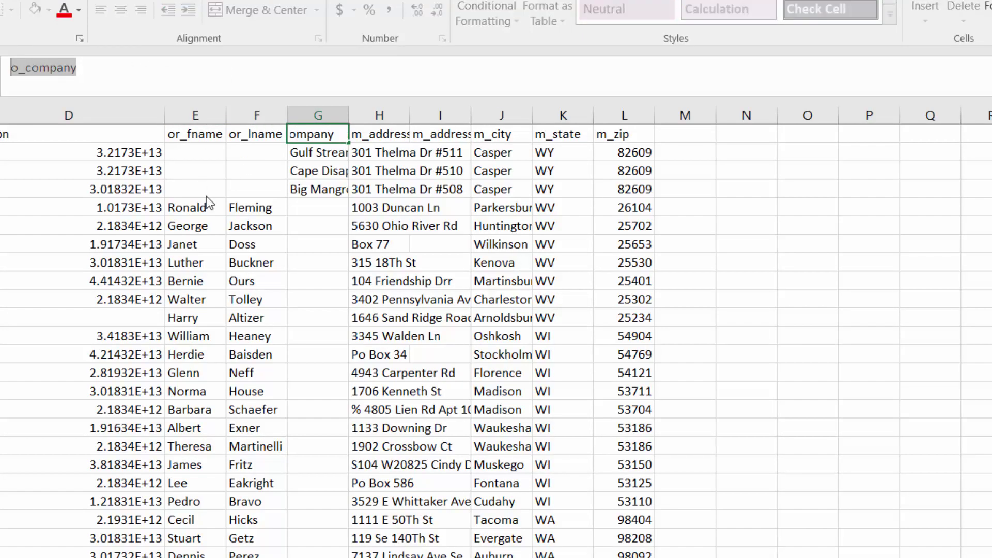
pyautogui.hotkey('alt', 'Tab')
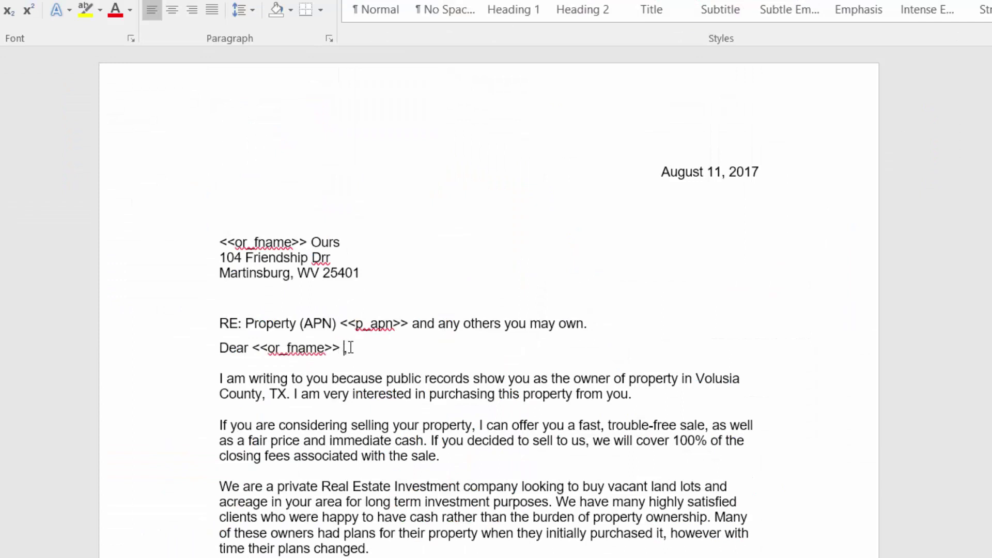
pyautogui.write('<<')
pyautogui.write('o_company')
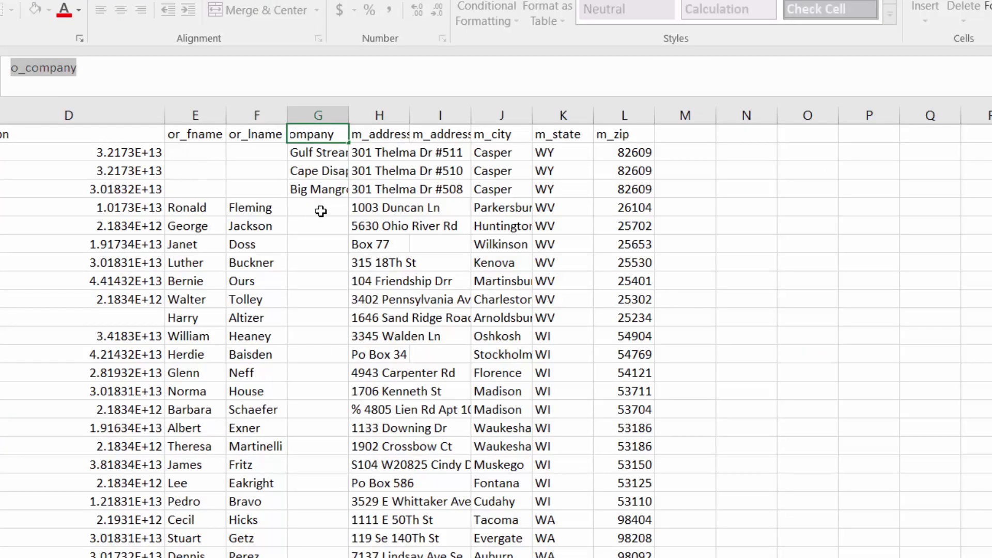
pyautogui.hotkey('alt', 'Tab')
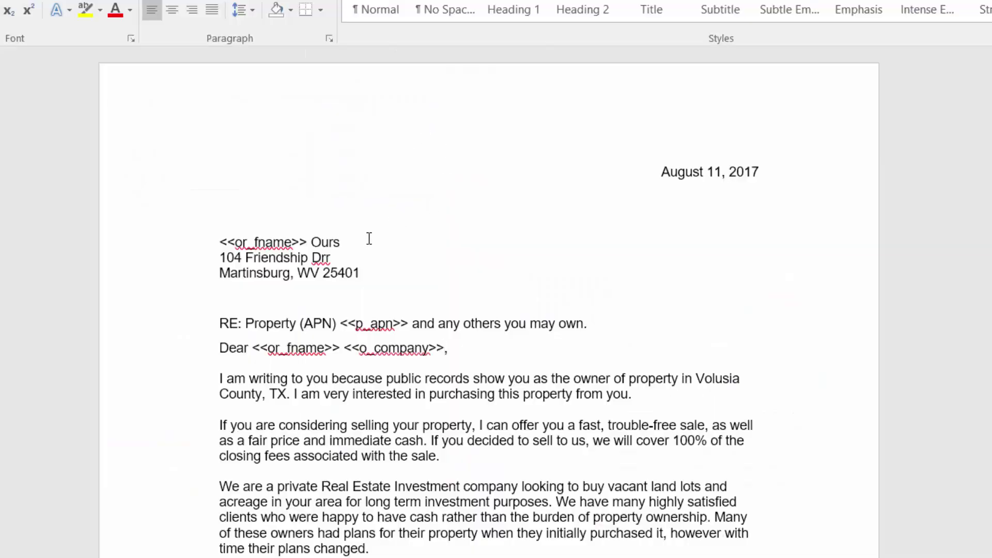
pyautogui.write('o_company>>')
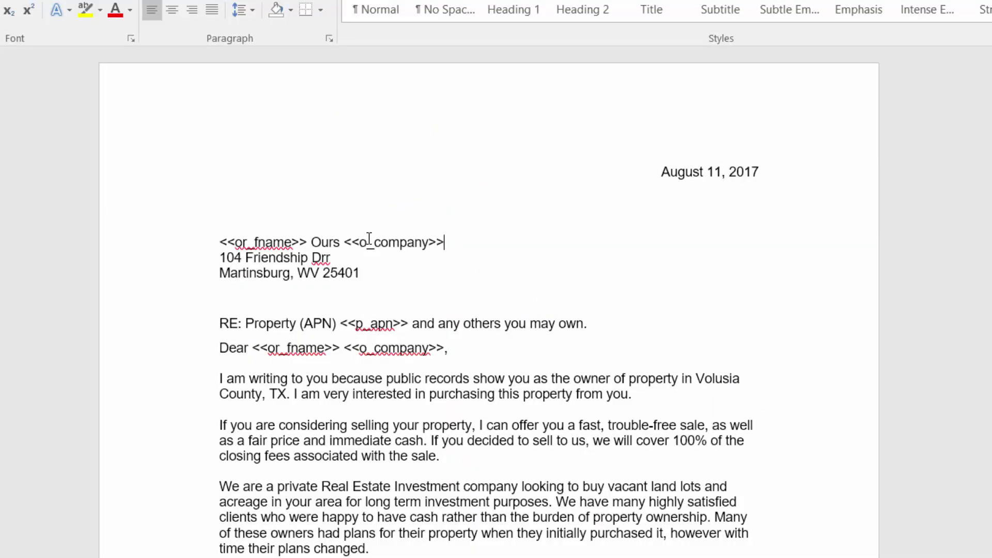
# Switch to the Excel spreadsheet and copy the or_lname column name from cell F1.
pyautogui.hotkey('alt', 'Tab')
pyautogui.click(262, 138)
pyautogui.moveTo(82, 69); pyautogui.dragTo(41, 69)
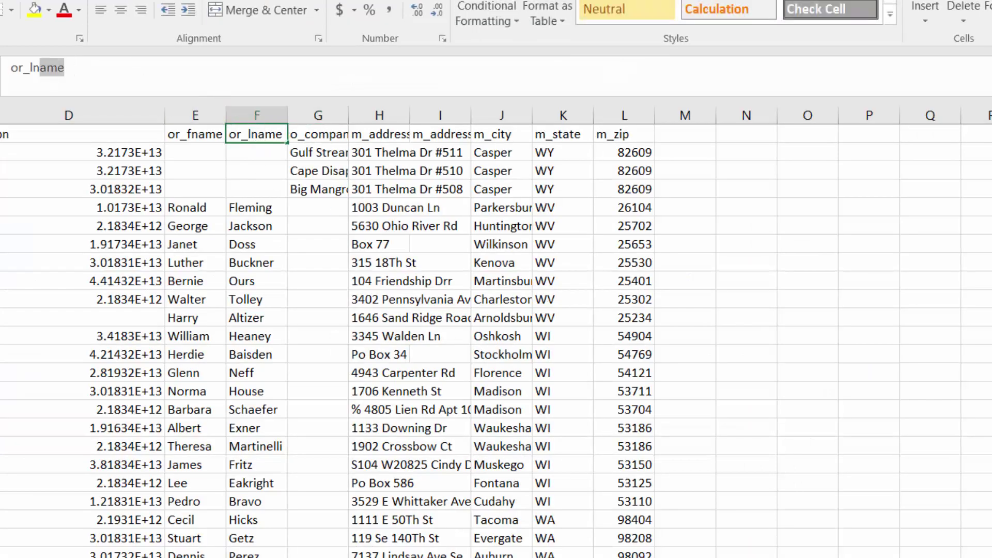
pyautogui.hotkey('shift', 'Home')
pyautogui.hotkey('ctrl', 'c')
# Switch to the Word letter and replace the owner's last name in the address block with <<or_lname>>.
pyautogui.hotkey('alt', 'Tab')
pyautogui.moveTo(341, 240); pyautogui.dragTo(310, 243)
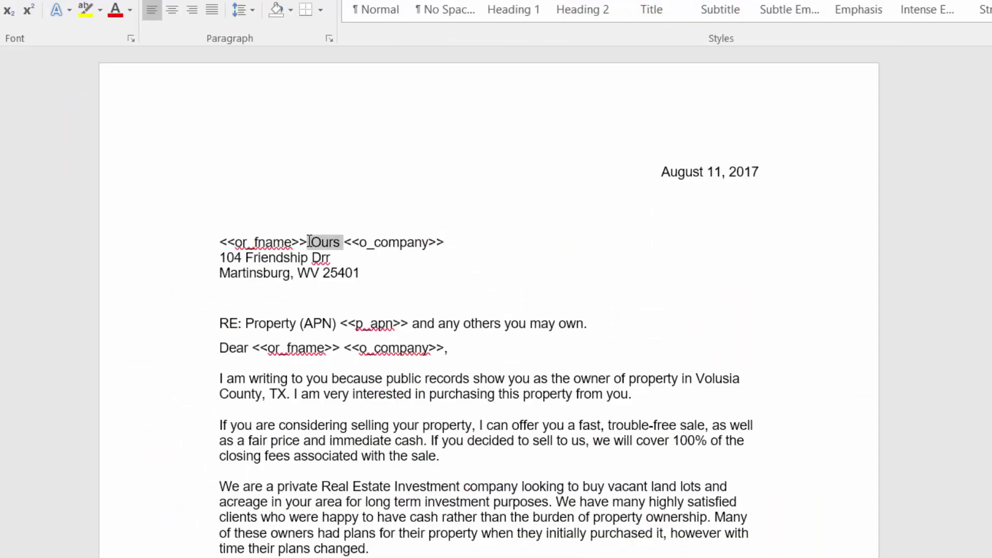
pyautogui.write('<<')
pyautogui.press('BackSpace')
pyautogui.press('BackSpace')
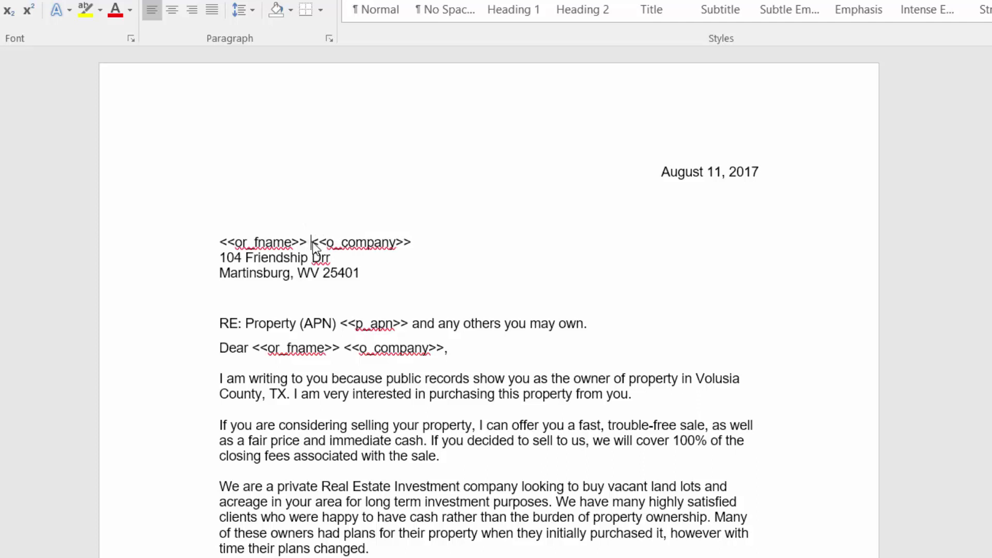
pyautogui.write('<<')
pyautogui.hotkey('ctrl', 'v')
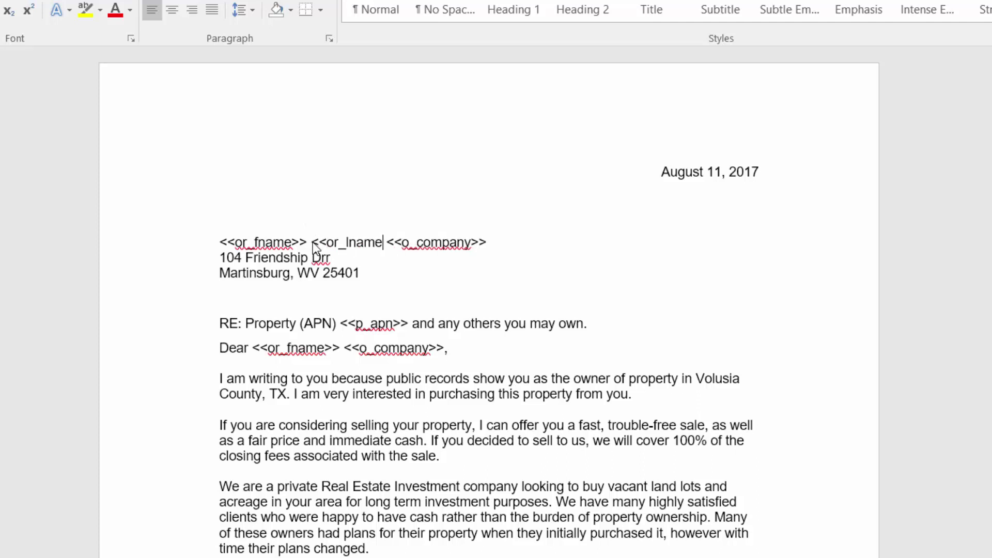
pyautogui.write('>>')
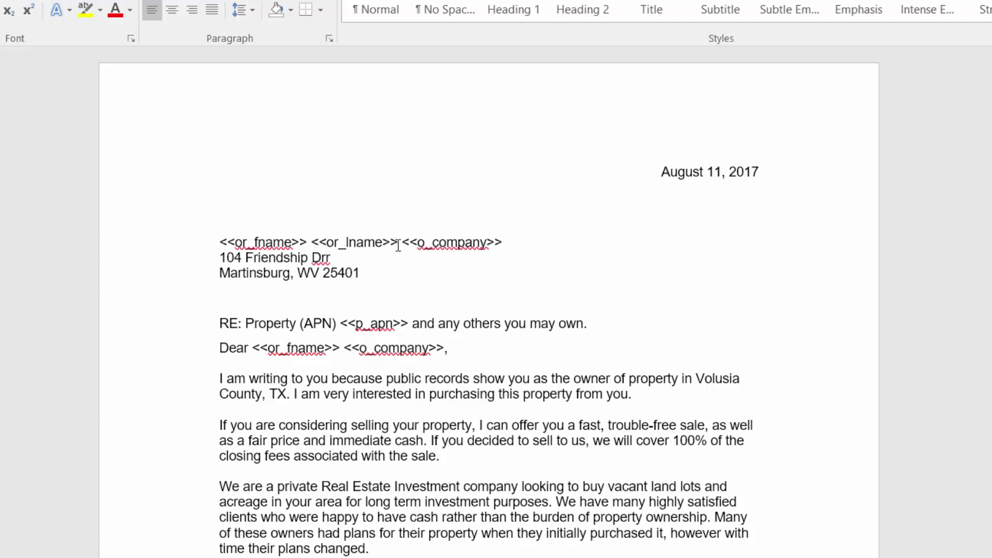
# Switch to the Excel spreadsheet and copy the m_address column name from cell H1.
pyautogui.hotkey('alt', 'Tab')
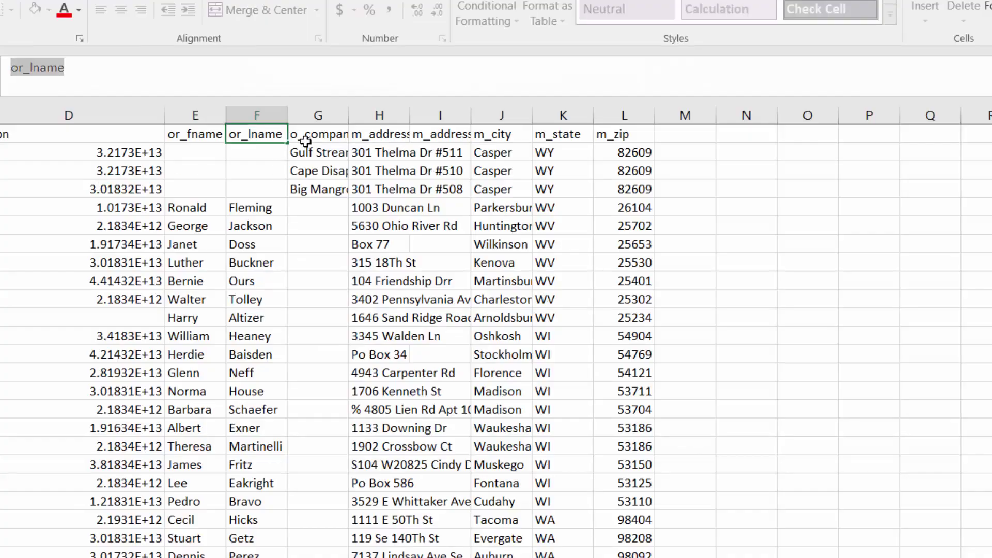
pyautogui.click(385, 136)
pyautogui.moveTo(123, 78); pyautogui.dragTo(10, 68)
pyautogui.hotkey('ctrl', 'c')
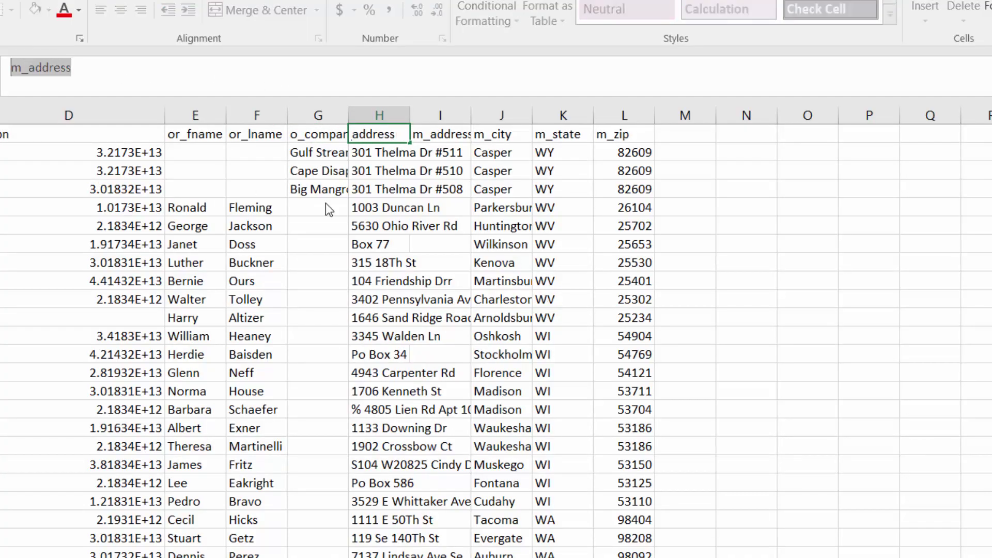
# Switch to the Word letter and replace the street address in the address block with <<m_address>>.
pyautogui.hotkey('alt', 'Tab')
pyautogui.moveTo(332, 257); pyautogui.dragTo(222, 257)
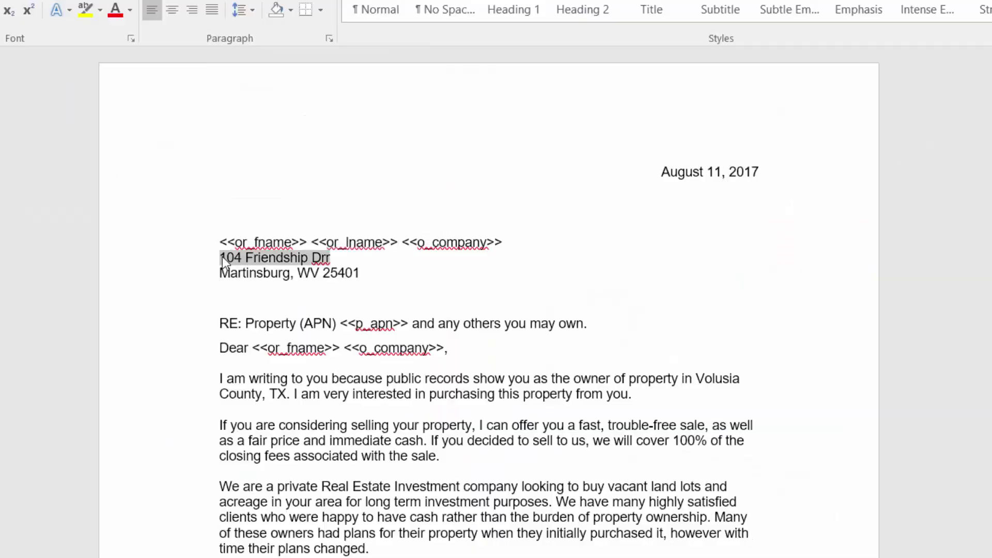
pyautogui.write('<<')
pyautogui.hotkey('ctrl', 'v')
pyautogui.write('>')
# Switch to the Excel spreadsheet and copy the m_address2 column name from cell I1.
pyautogui.hotkey('alt', 'Tab')
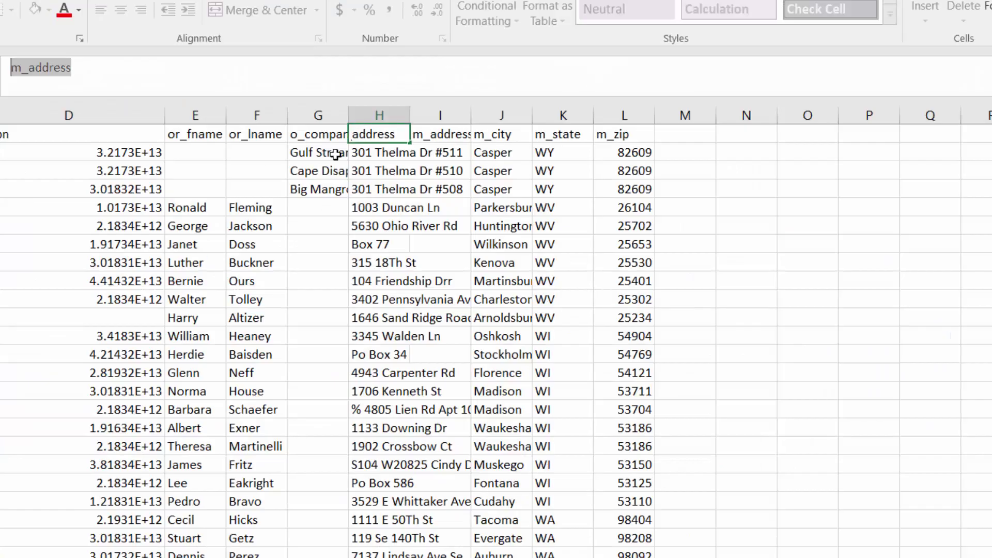
pyautogui.click(450, 135)
pyautogui.click(488, 136)
pyautogui.click(440, 135)
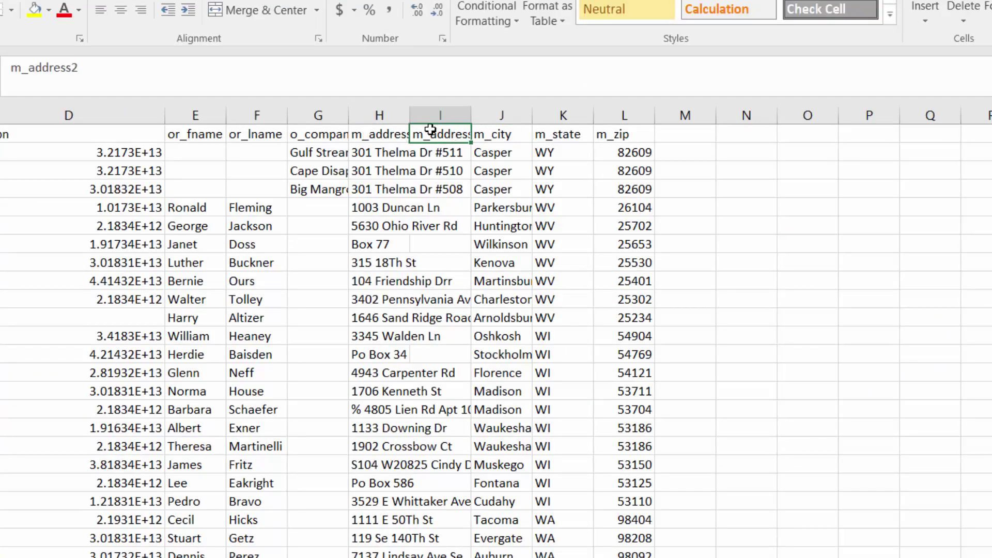
pyautogui.moveTo(124, 68); pyautogui.dragTo(10, 67)
pyautogui.hotkey('ctrl', 'c')
# Switch to the Word letter and add <<m_address2>> after <<m_address>> in the address block.
pyautogui.hotkey('alt', 'Tab')
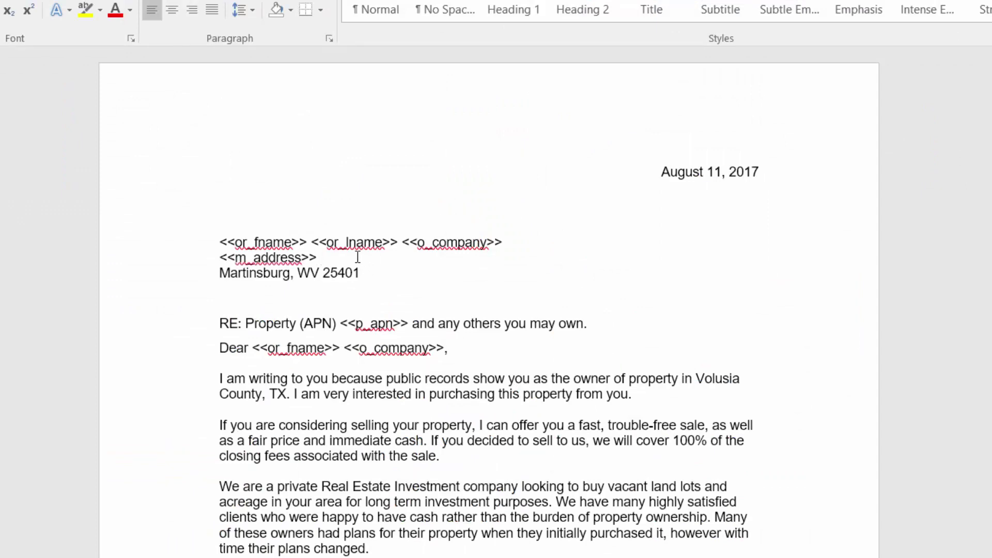
pyautogui.write('<<')
pyautogui.hotkey('ctrl', 'v')
# Switch to the Excel spreadsheet and copy the m_city column name from cell J1.
pyautogui.hotkey('alt', 'Tab')
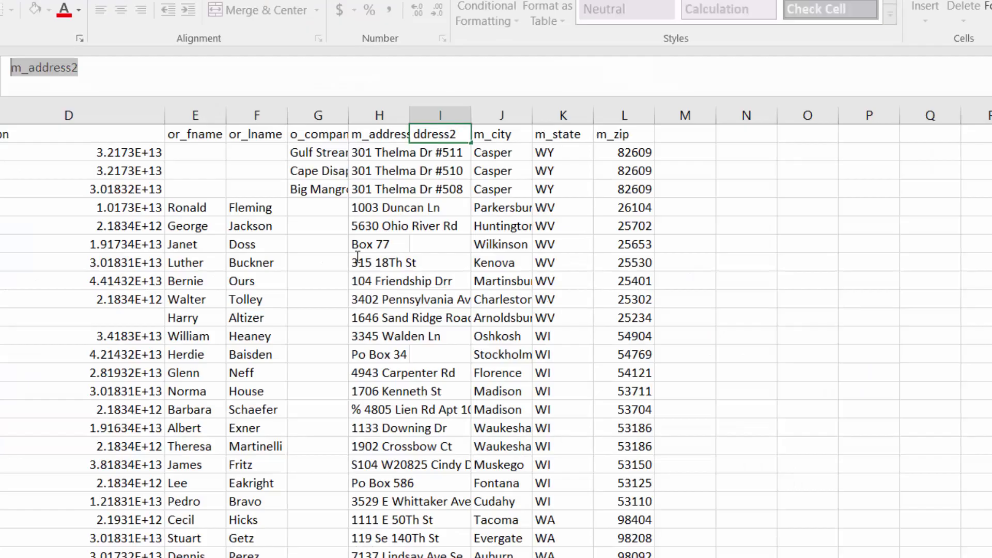
pyautogui.click(501, 134)
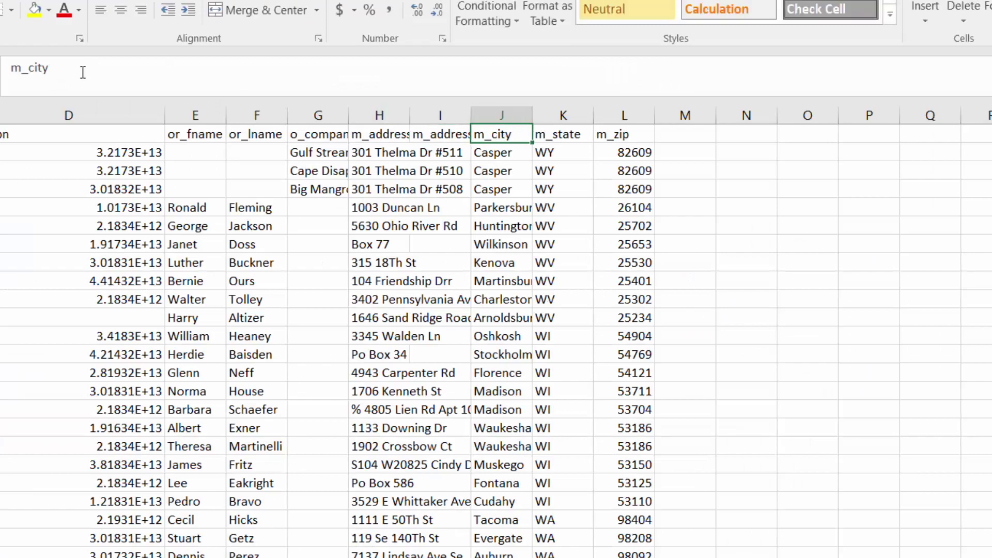
pyautogui.doubleClick(31, 67)
pyautogui.hotkey('ctrl', 'c')
# Switch to the Word letter and replace the city in the address block with <<m_city>>.
pyautogui.hotkey('alt', 'Tab')
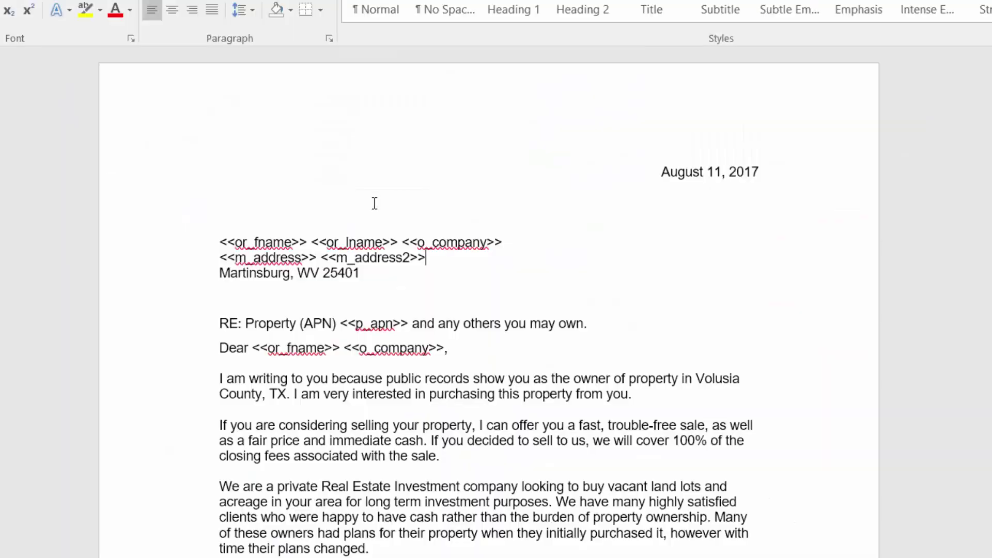
pyautogui.doubleClick(245, 274)
pyautogui.write('<<')
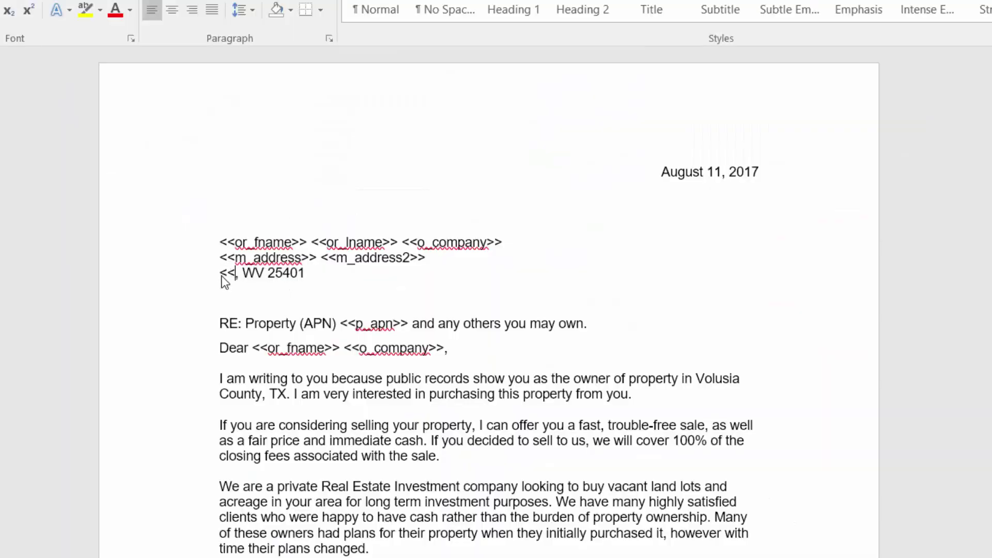
pyautogui.hotkey('ctrl', 'v')
pyautogui.write('>>')
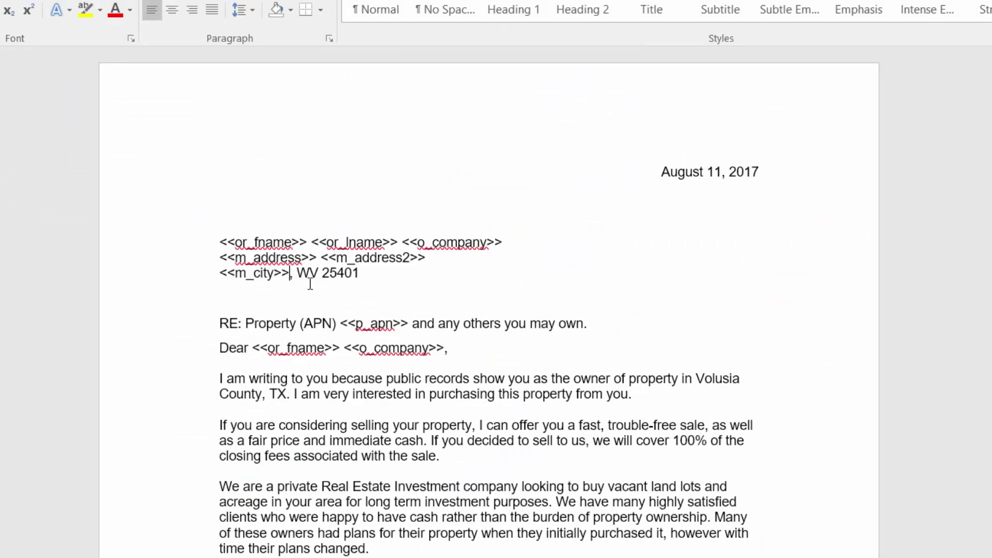
# Switch to the Excel spreadsheet and copy the m_state column name from cell K1.
pyautogui.hotkey('alt', 'Tab')
pyautogui.click(542, 135)
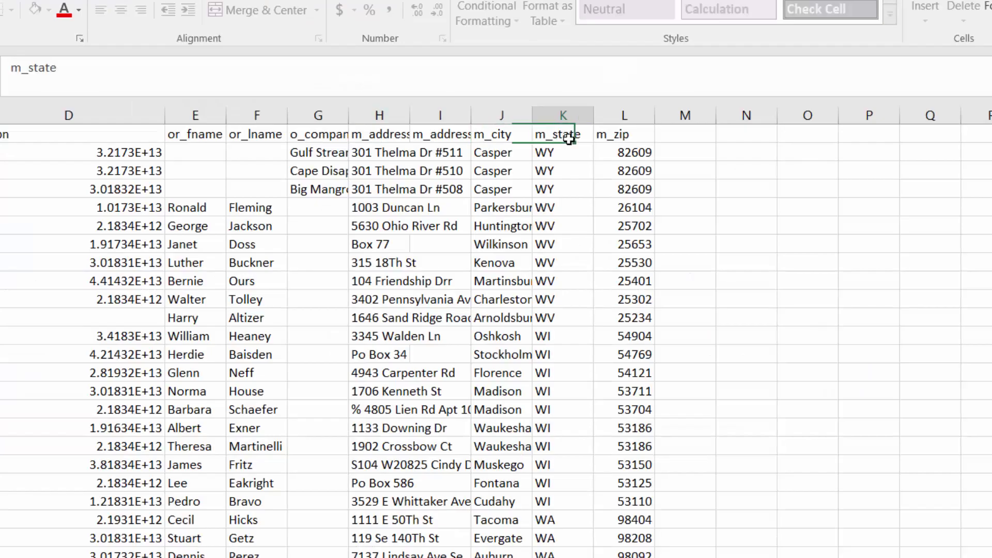
pyautogui.moveTo(57, 68); pyautogui.dragTo(11, 68)
pyautogui.hotkey('ctrl', 'c')
# Switch to the Word letter and replace the state in the address block with <<m_state>>.
pyautogui.hotkey('alt', 'Tab')
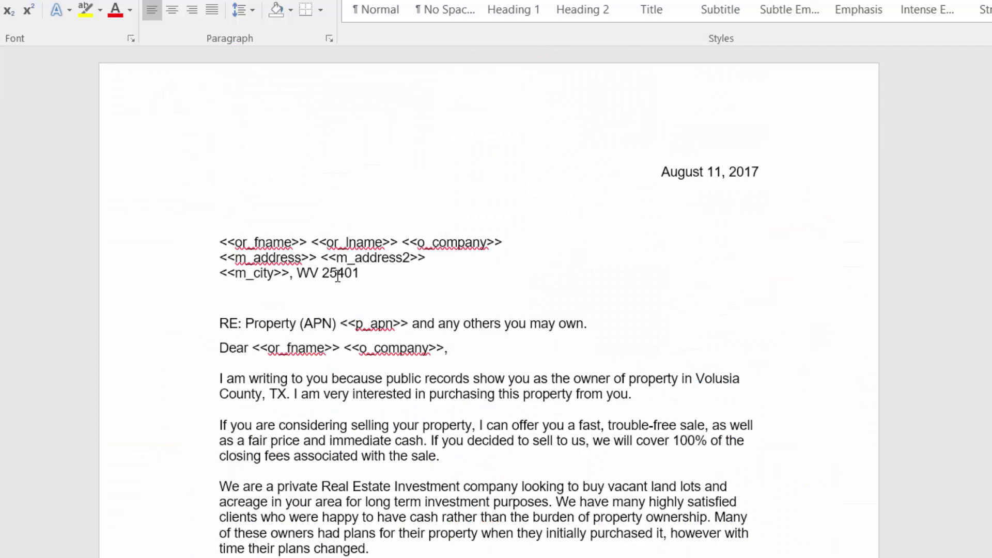
pyautogui.doubleClick(305, 272)
pyautogui.write('<<')
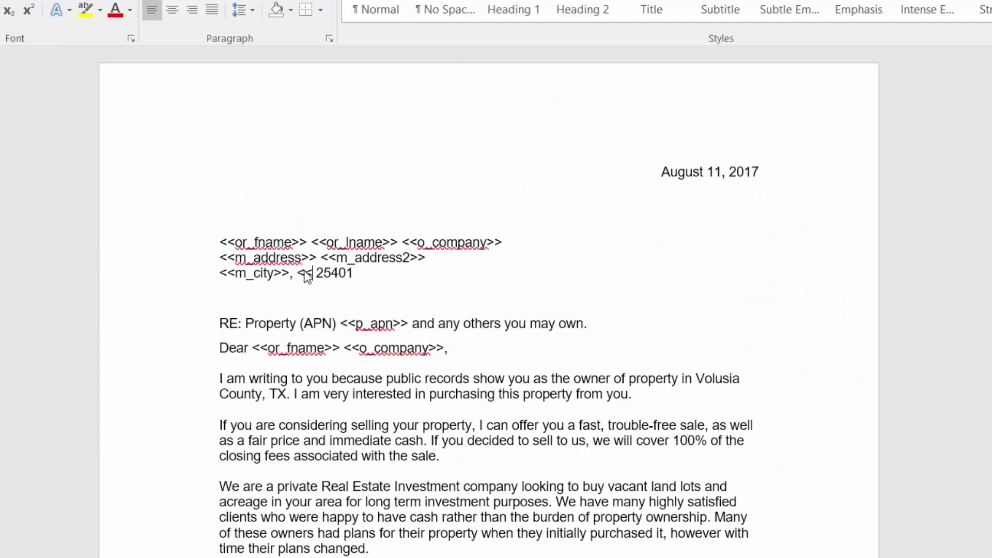
pyautogui.hotkey('ctrl', 'v')
pyautogui.write('>>')
# Switch to the Excel spreadsheet and copy the m_zip column name from cell L1.
pyautogui.hotkey('alt', 'Tab')
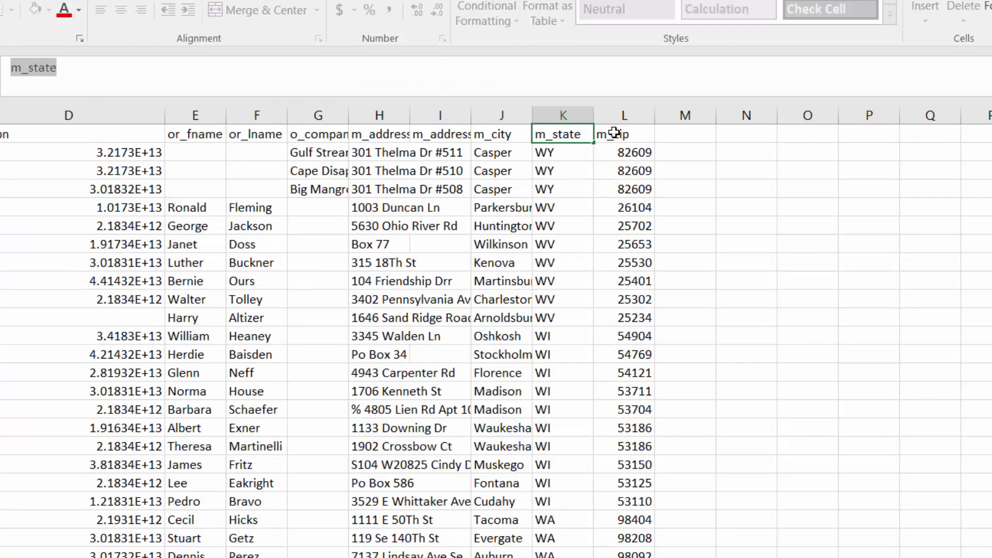
pyautogui.click(616, 134)
pyautogui.moveTo(78, 67); pyautogui.dragTo(10, 68)
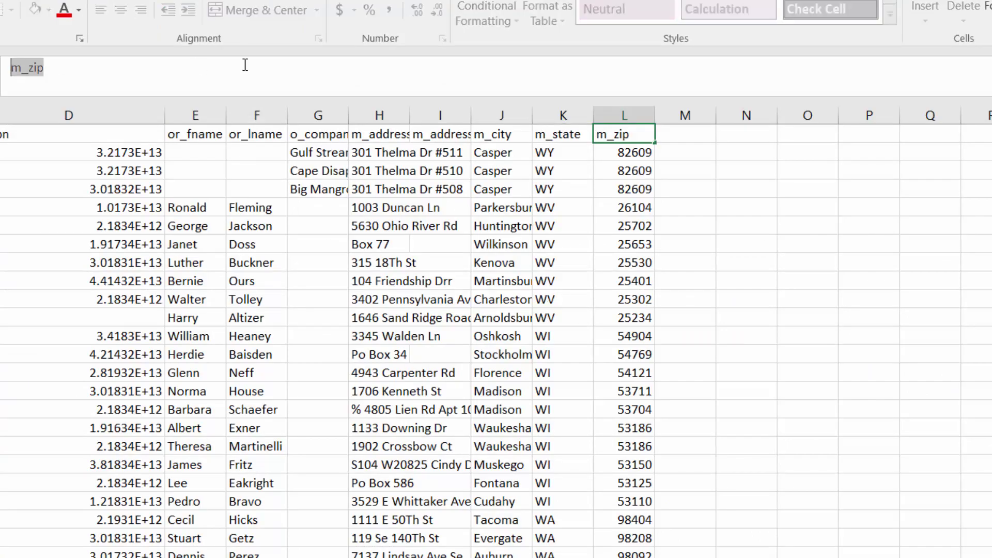
pyautogui.hotkey('ctrl', 'c')
# Switch to the Word letter and replace the ZIP code in the address block with <<m_zip>>.
pyautogui.hotkey('alt', 'Tab')
pyautogui.moveTo(419, 278); pyautogui.dragTo(381, 275)
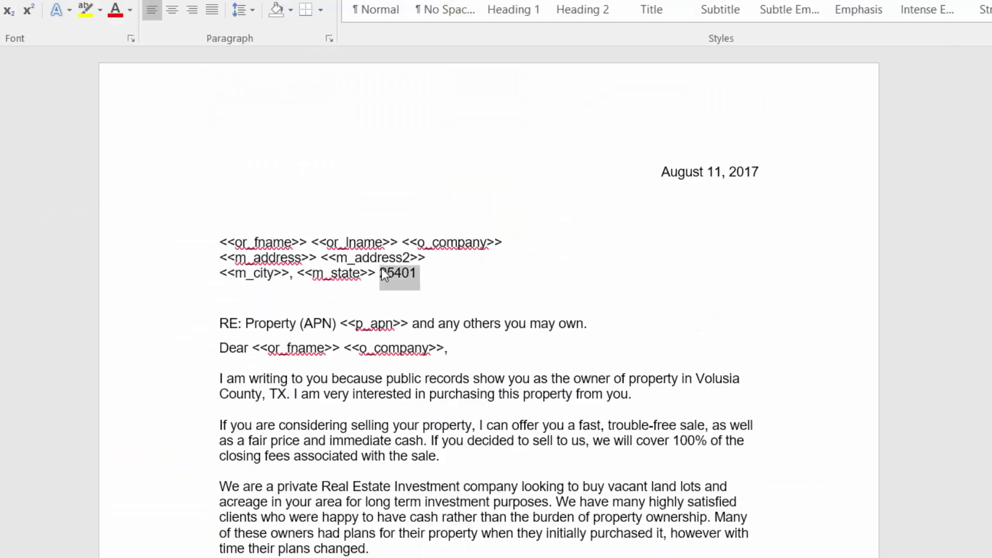
pyautogui.write('<<')
pyautogui.hotkey('ctrl', 'v')
pyautogui.write('>')
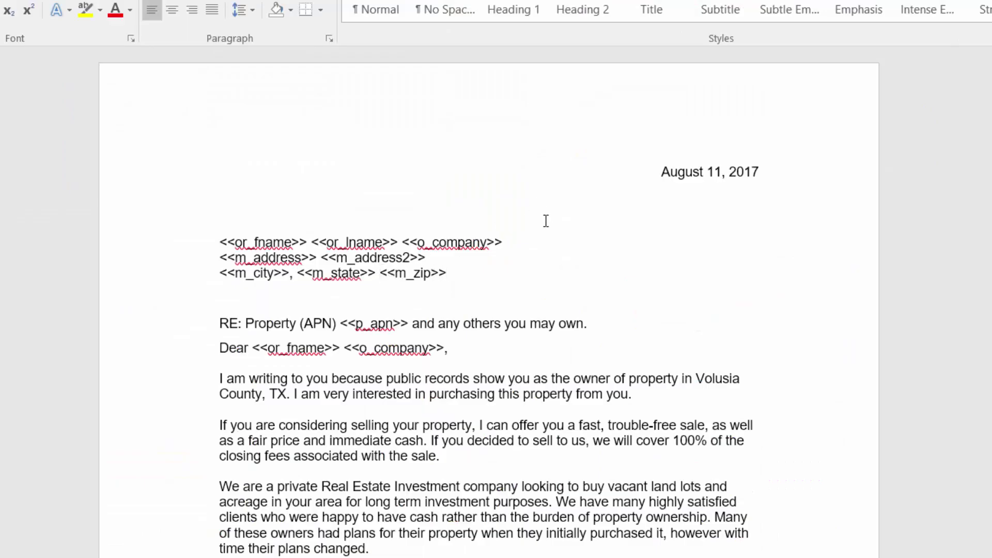
# Copy the p_county column name from Excel cell C1 and replace the county name in the letter's first body paragraph with <<p_county>>.
pyautogui.scroll(-2, 550, 243)
pyautogui.click(477, 302)
pyautogui.scroll(-2, 444, 270)
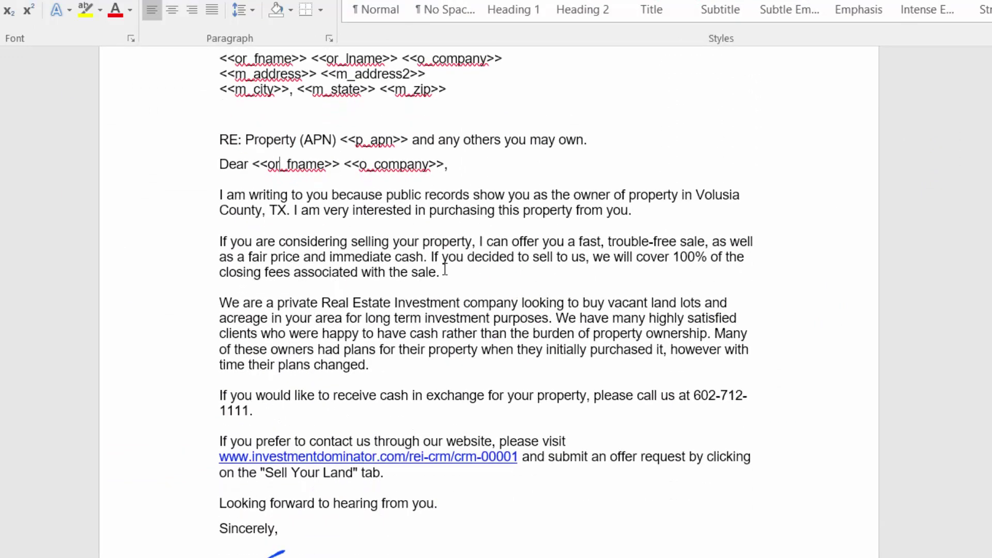
pyautogui.click(447, 194)
pyautogui.moveTo(703, 195); pyautogui.dragTo(743, 192)
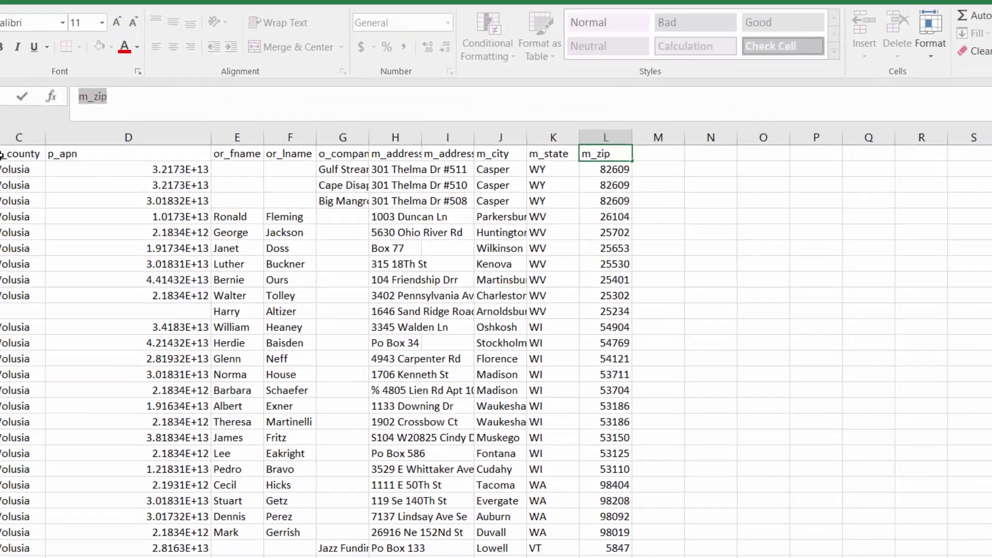
pyautogui.click(73, 179)
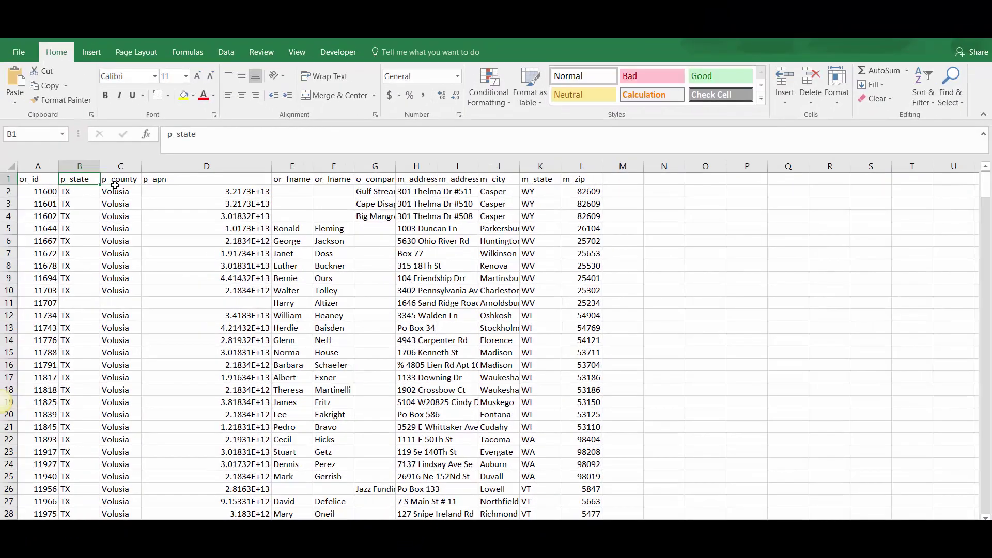
pyautogui.click(98, 176)
pyautogui.moveTo(216, 134); pyautogui.dragTo(167, 135)
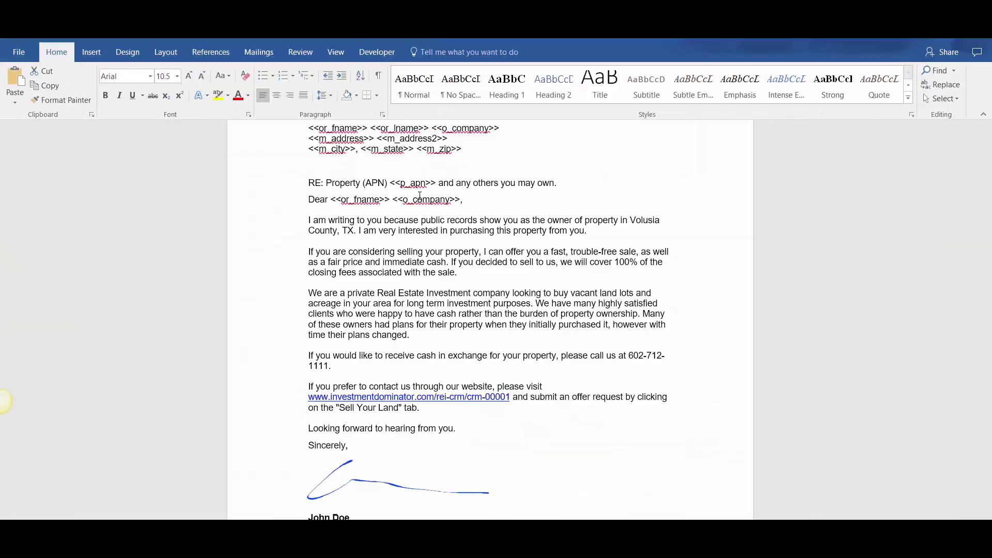
pyautogui.moveTo(662, 223); pyautogui.dragTo(639, 217)
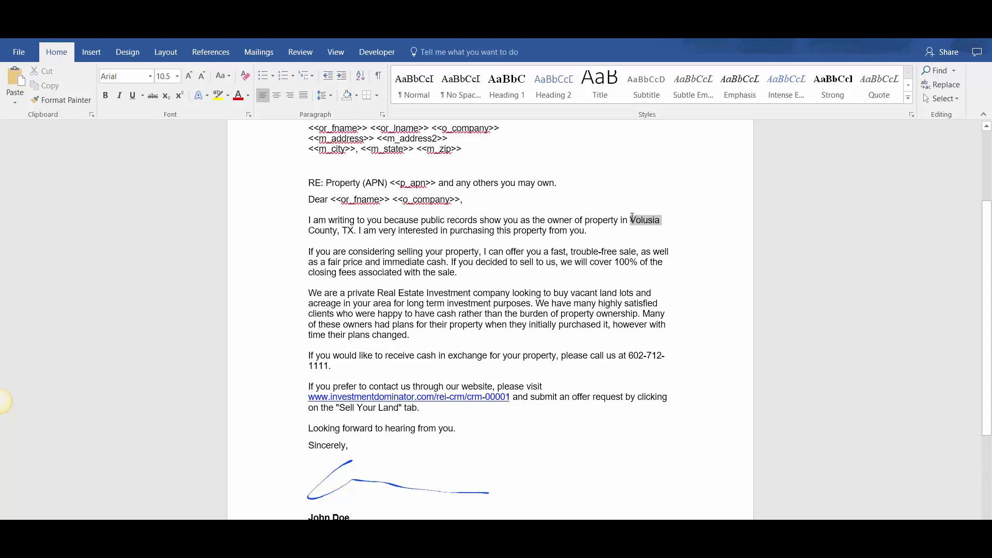
pyautogui.hotkey('ctrl', 'v')
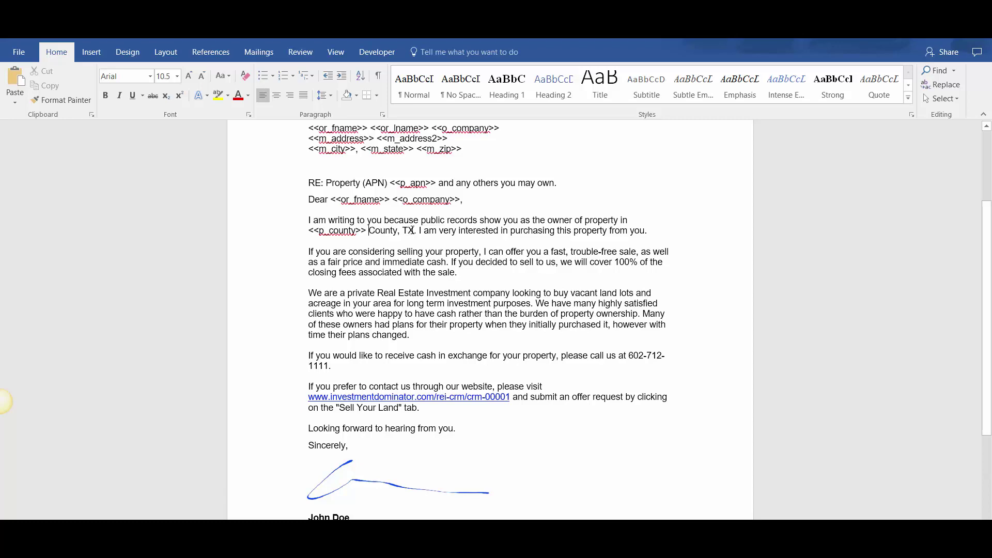
# Switch to the Excel spreadsheet and copy the p_state column name from cell B1.
pyautogui.hotkey('alt', 'Tab')
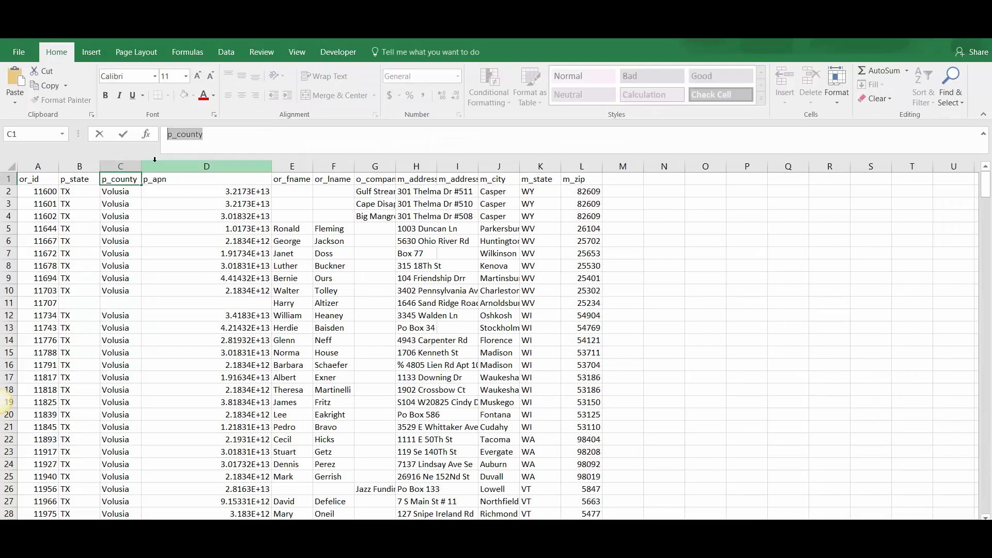
pyautogui.press('Left')
pyautogui.moveTo(206, 137); pyautogui.dragTo(159, 137)
# Switch to the Word letter and replace TX after the county in the first body paragraph with <<p_state>>.
pyautogui.hotkey('alt', 'Tab')
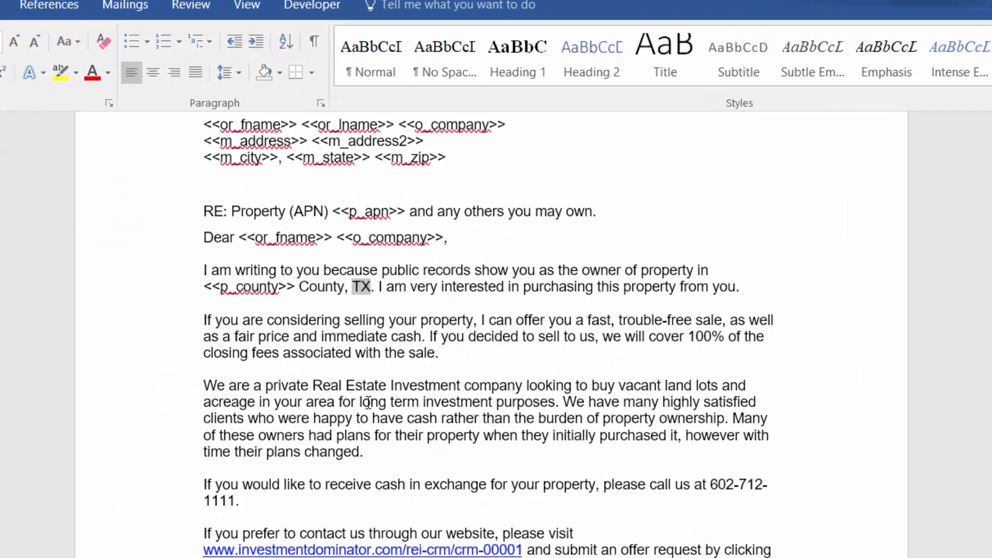
pyautogui.write('<')
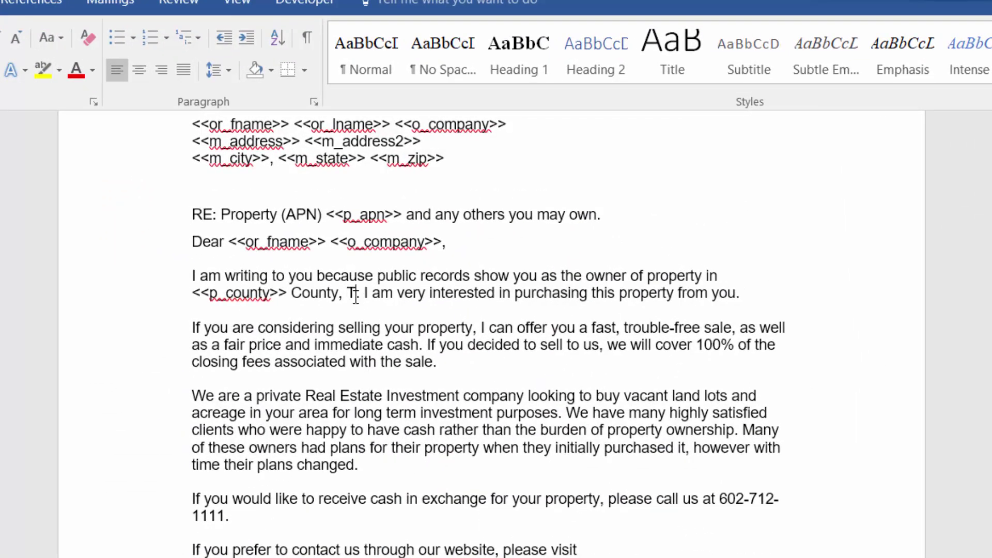
pyautogui.write('<')
pyautogui.hotkey('ctrl', 'v')
pyautogui.write('>>')
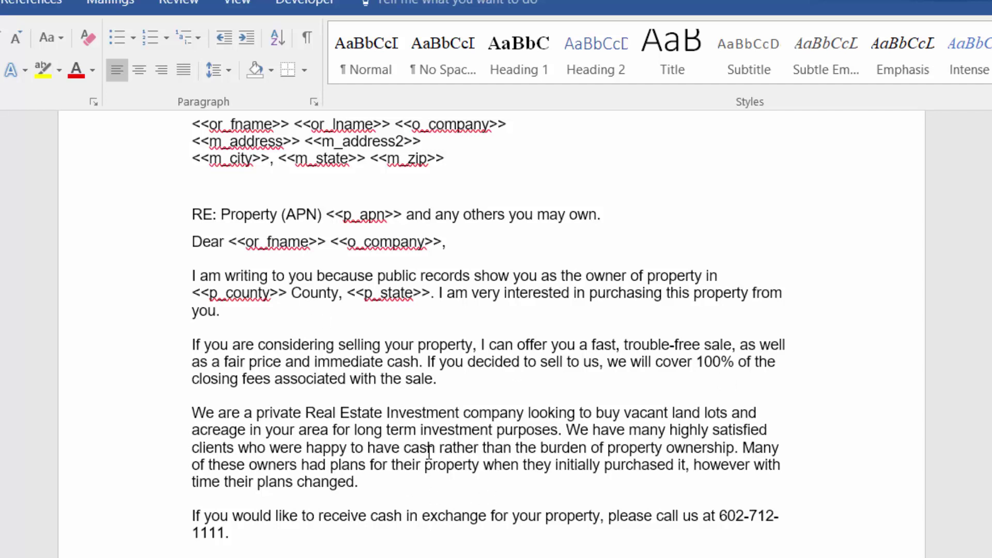
# Review the whole letter, from the date and address block to the signature, checking the merge fields and the remaining text.
pyautogui.scroll(-4, 479, 506)
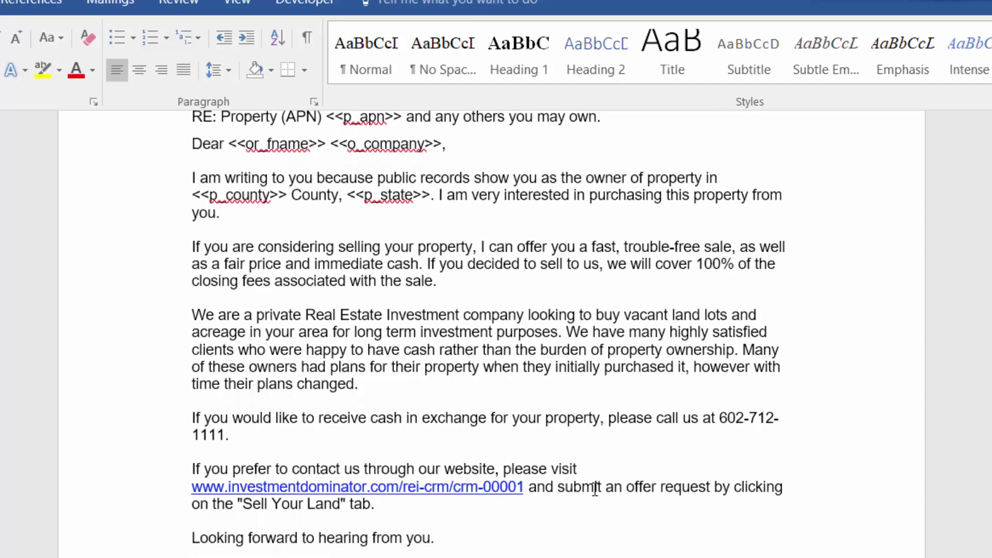
pyautogui.scroll(-1, 300, 553)
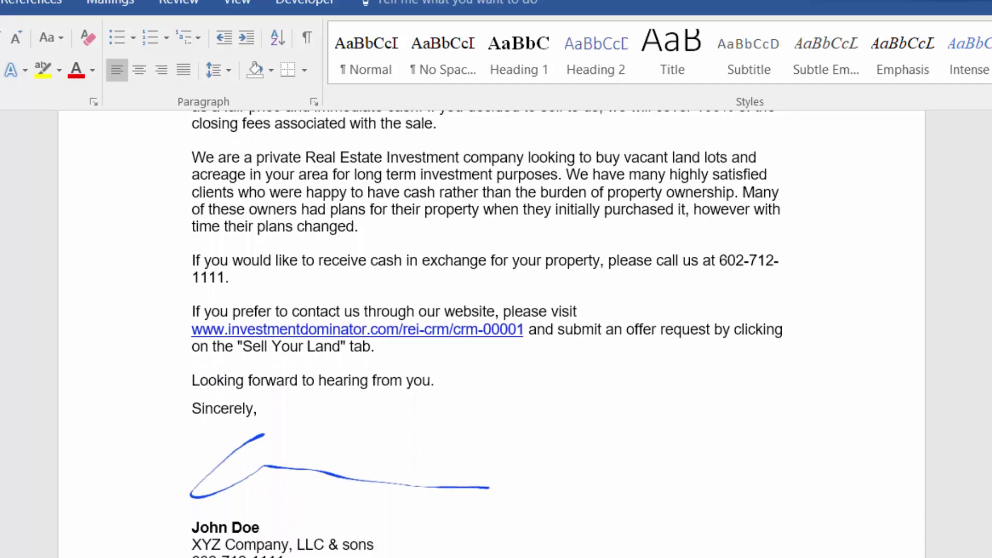
pyautogui.scroll(6, 449, 507)
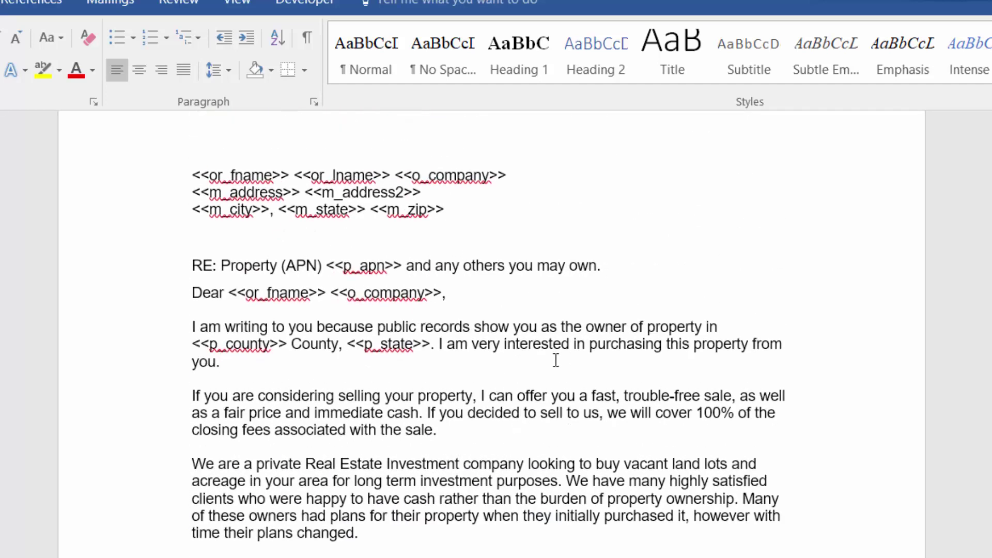
pyautogui.scroll(-2, 680, 359)
pyautogui.scroll(4, 487, 383)
pyautogui.scroll(1, 487, 384)
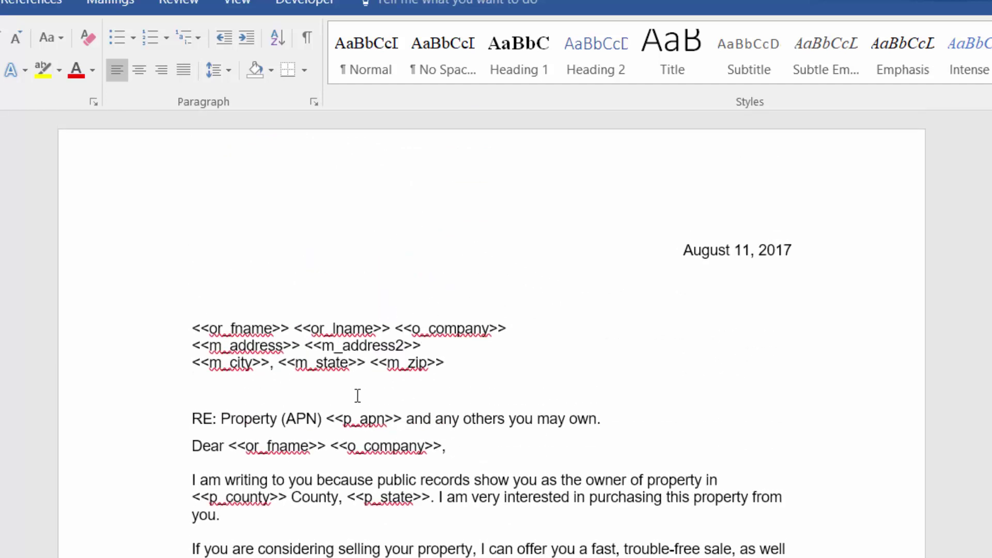
pyautogui.scroll(-1, 691, 301)
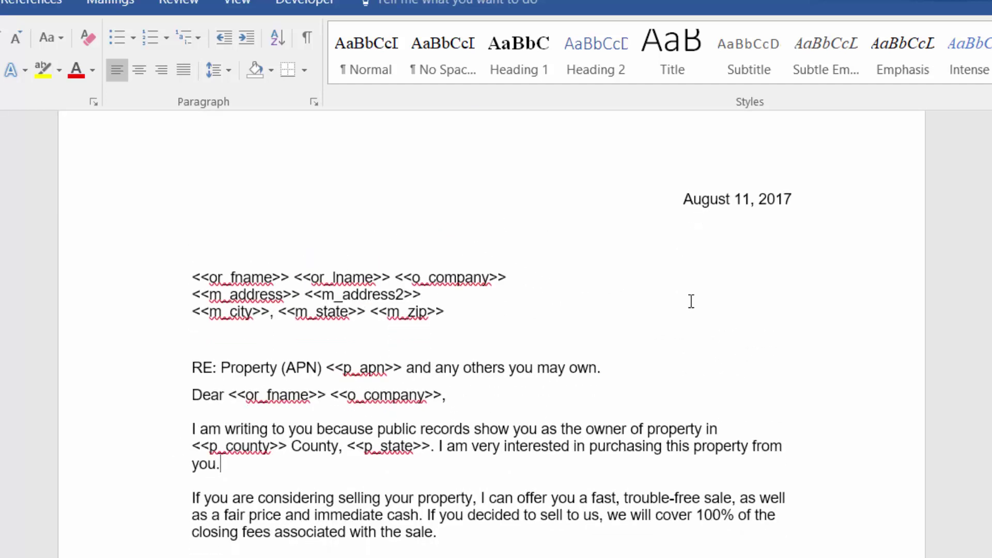
pyautogui.scroll(1, 691, 301)
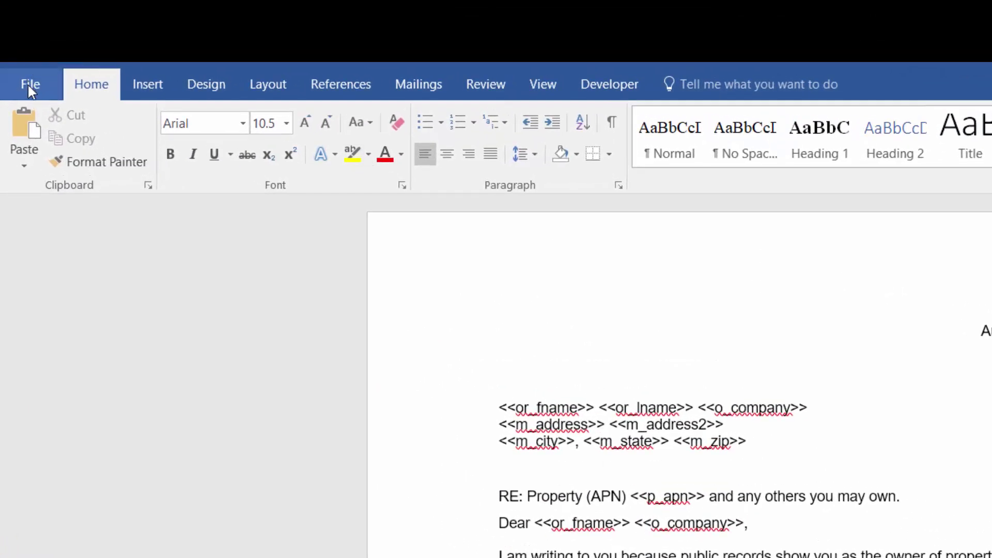
# Save the merge-field letter as the PDF Neutral_Letter_2017-08-11.pdf in the LetterPrinting folder under Downloads.
pyautogui.click(29, 86)
pyautogui.click(46, 268)
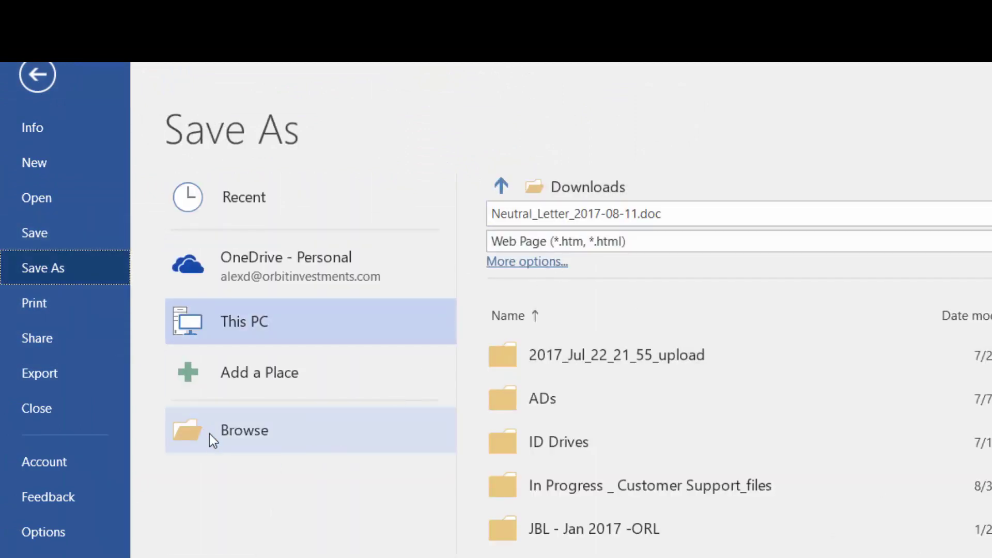
pyautogui.click(246, 442)
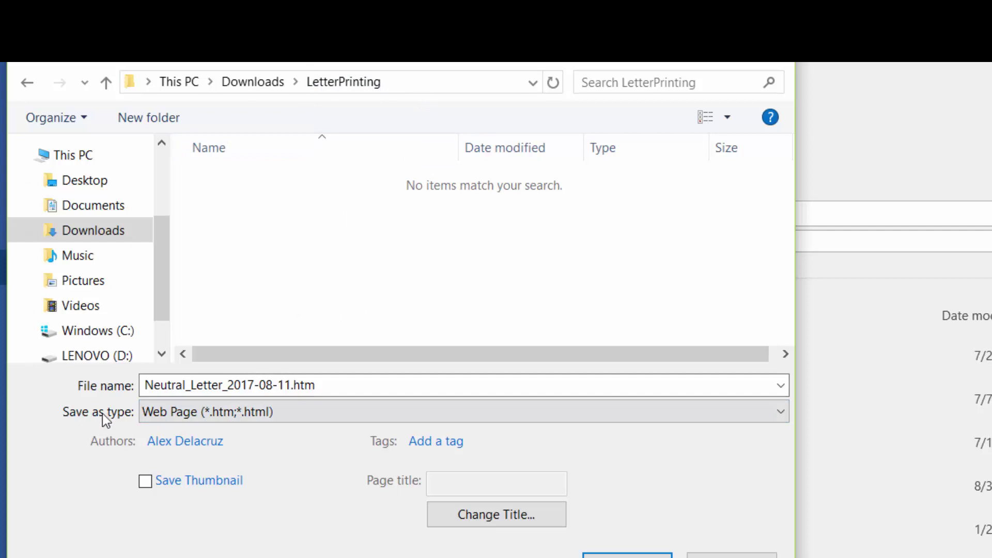
pyautogui.click(160, 414)
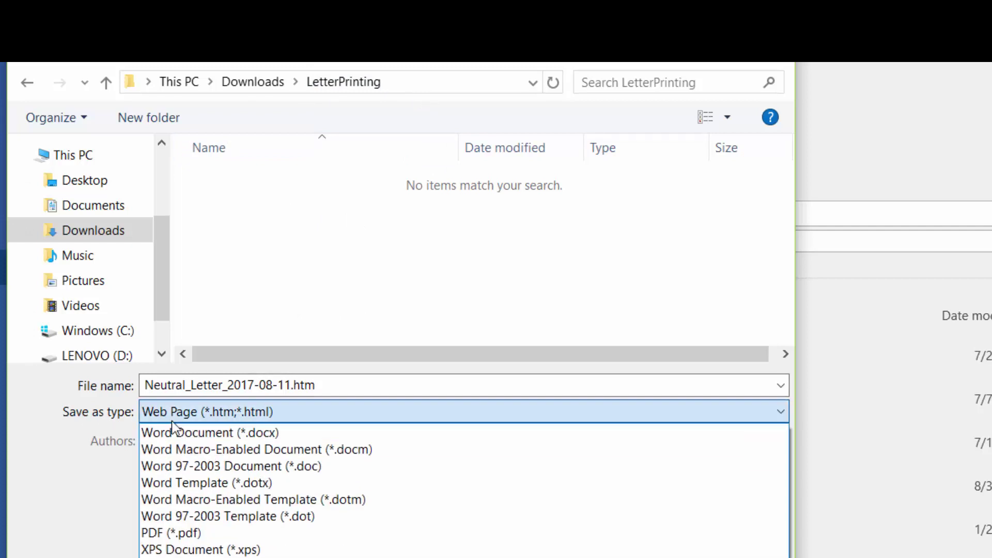
pyautogui.click(168, 537)
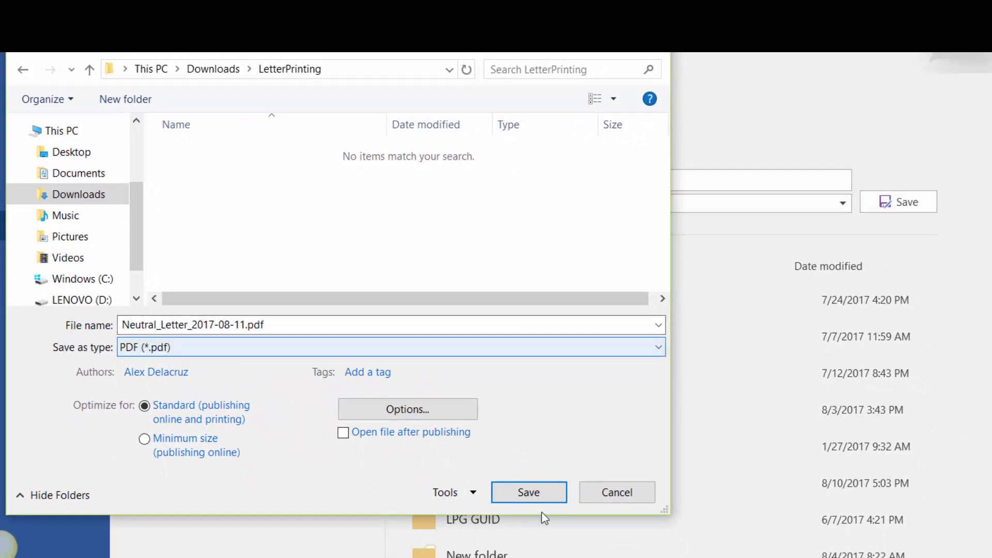
pyautogui.click(527, 491)
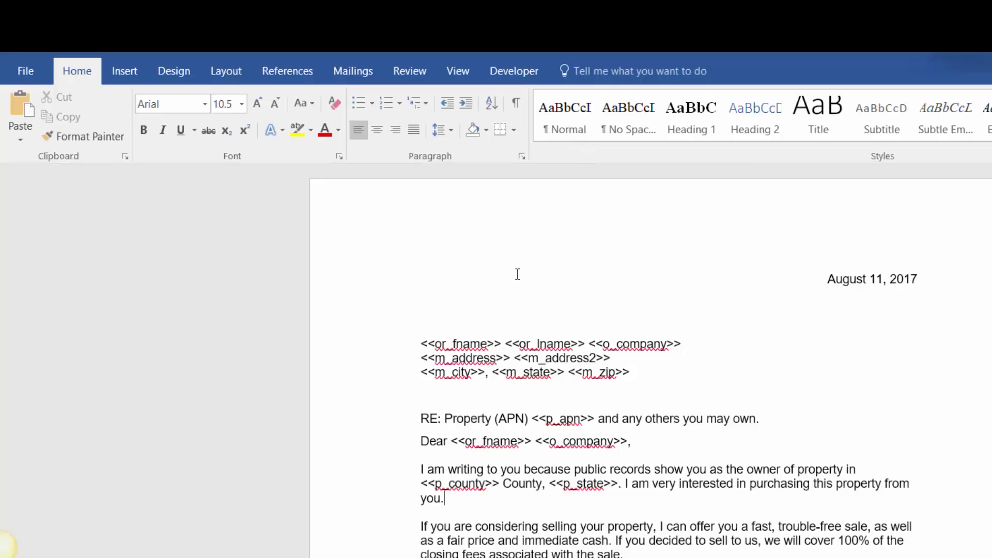
pyautogui.scroll(-2, 653, 414)
pyautogui.scroll(2, 656, 409)
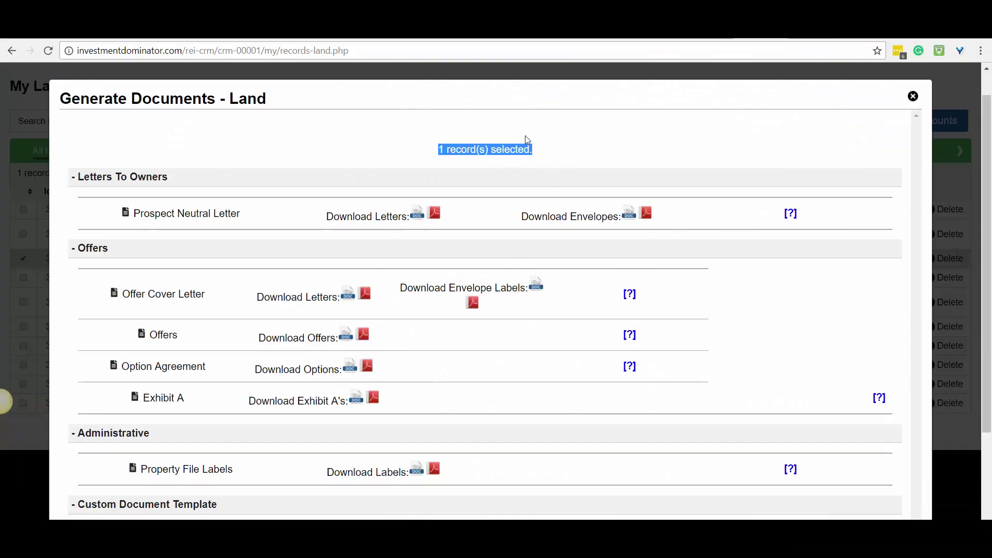
# Switch to the Generate Documents page in the browser, download the Prospect Neutral Letter envelopes as a Word document, and enable editing in it.
pyautogui.click(629, 212)
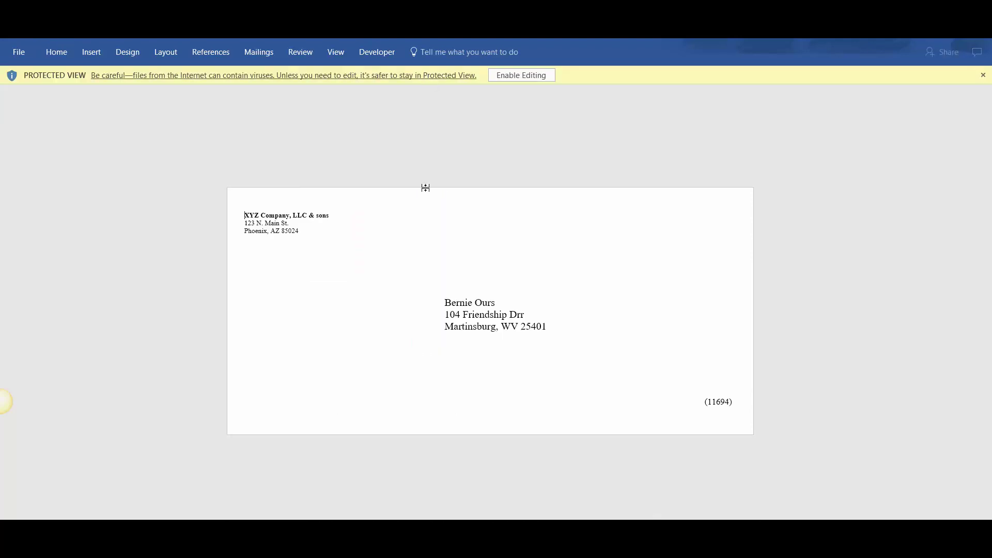
pyautogui.click(521, 76)
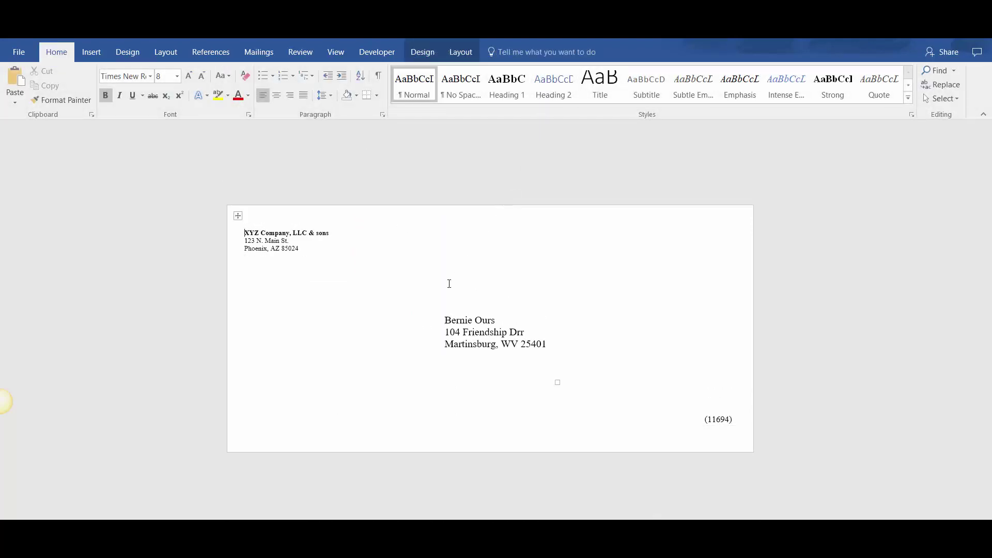
pyautogui.click(475, 332)
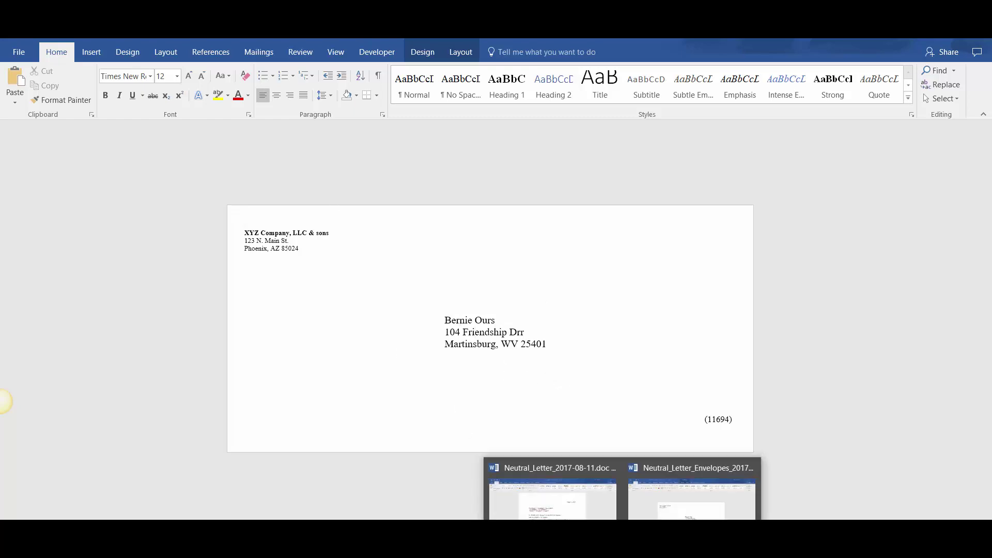
# Switch to the Neutral_Letter document and copy the three-line merge-field address block, from <<or_fname>> to <<m_zip>>.
pyautogui.click(561, 512)
pyautogui.moveTo(466, 273); pyautogui.dragTo(312, 253)
pyautogui.rightClick(317, 262)
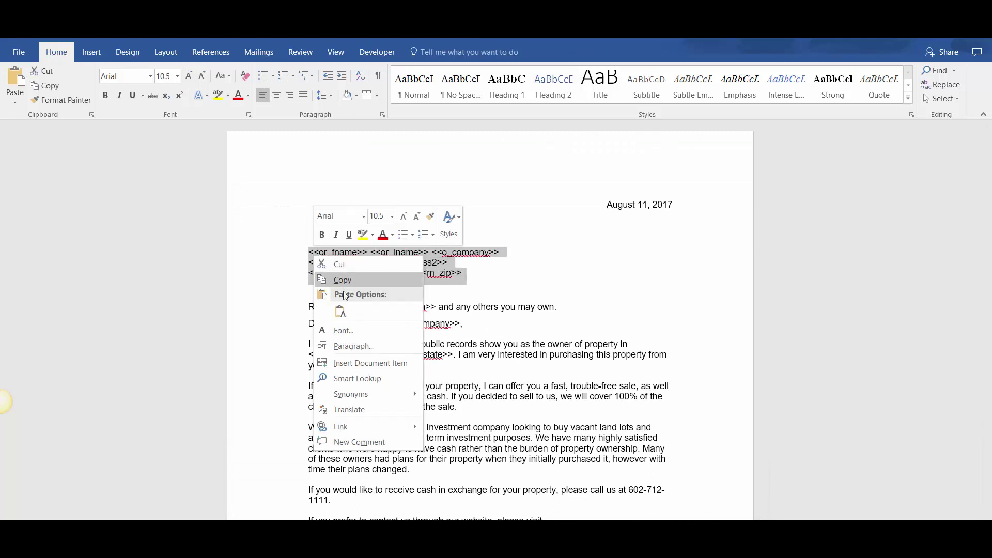
pyautogui.click(342, 280)
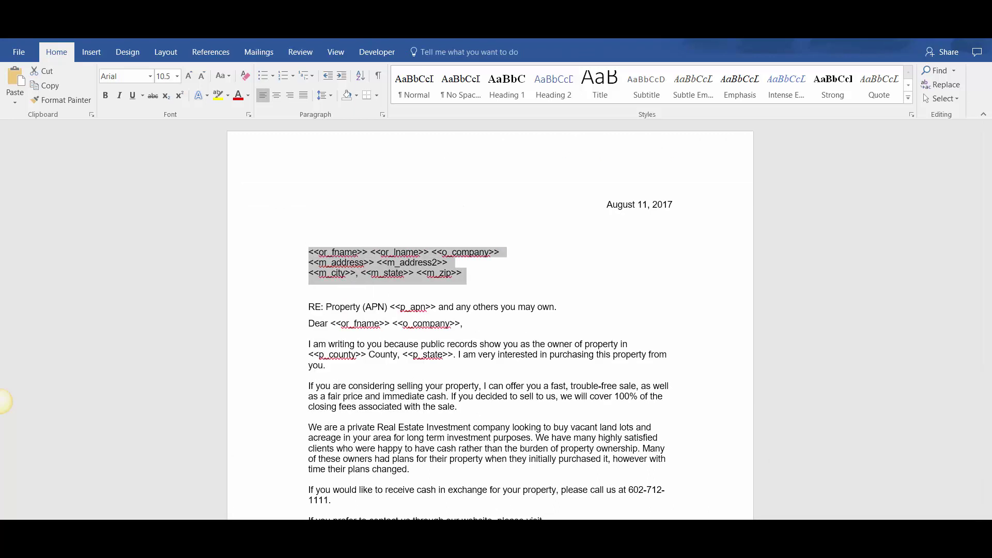
# Replace the recipient's name and address on the envelope with the copied merge-field block, ending the last line with <<m_zip>>.
pyautogui.moveTo(561, 514)
pyautogui.click(690, 494)
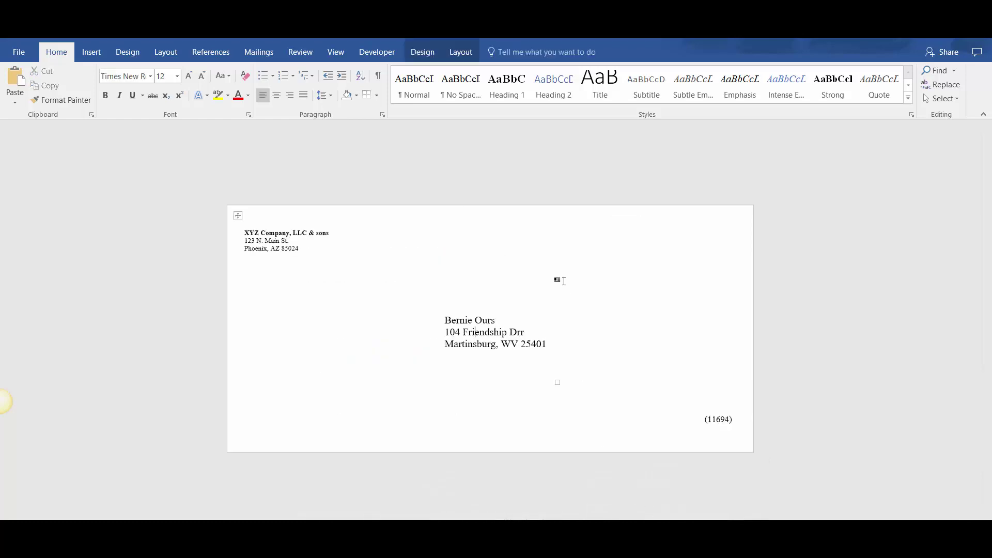
pyautogui.moveTo(551, 342)
pyautogui.mouseDown()
pyautogui.moveTo(444, 320)
pyautogui.moveTo(551, 346)
pyautogui.mouseUp()
pyautogui.click(480, 333)
pyautogui.hotkey('ctrl', 'v')
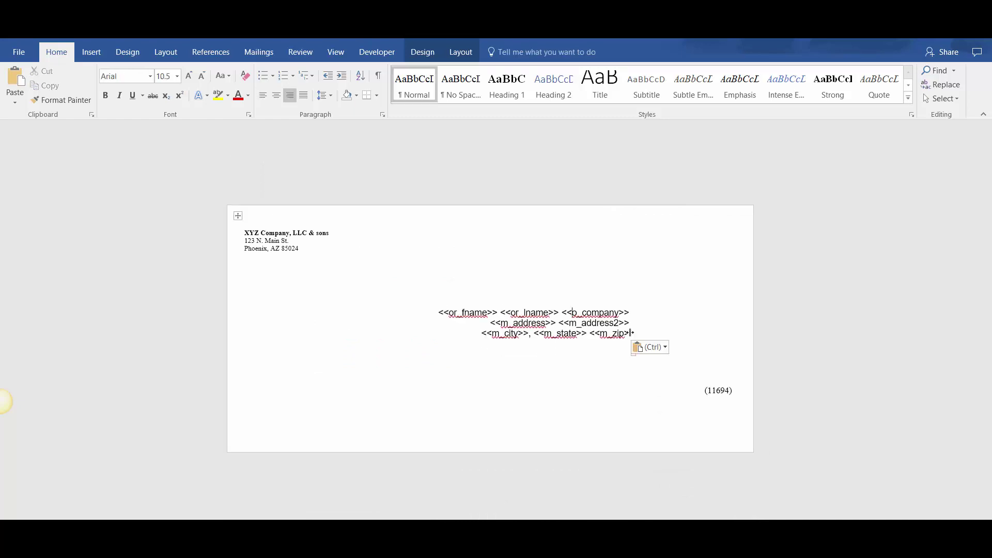
pyautogui.write('>')
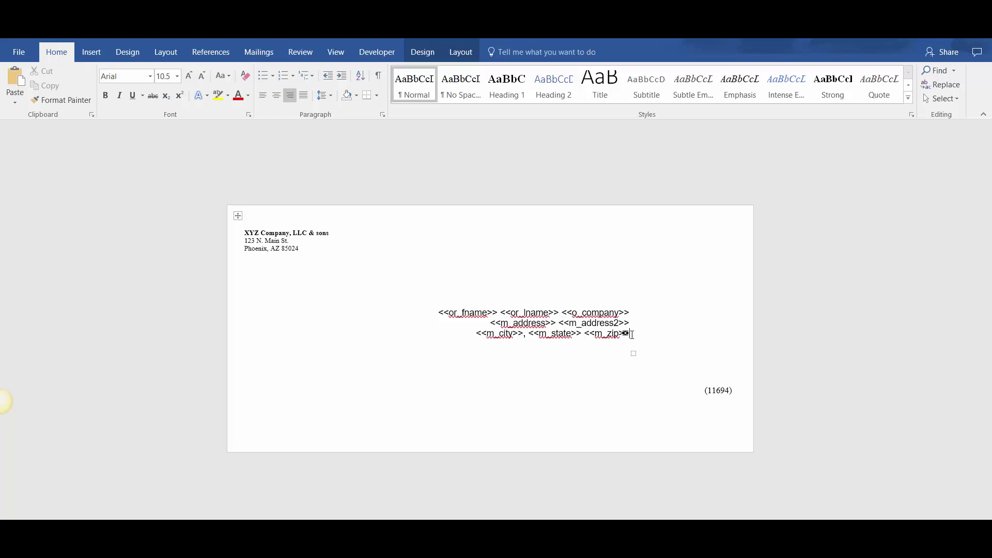
# Left-align the three merge-field address lines on the envelope.
pyautogui.moveTo(630, 334)
pyautogui.mouseDown()
pyautogui.moveTo(439, 312)
pyautogui.moveTo(630, 347)
pyautogui.mouseUp()
pyautogui.click(586, 323)
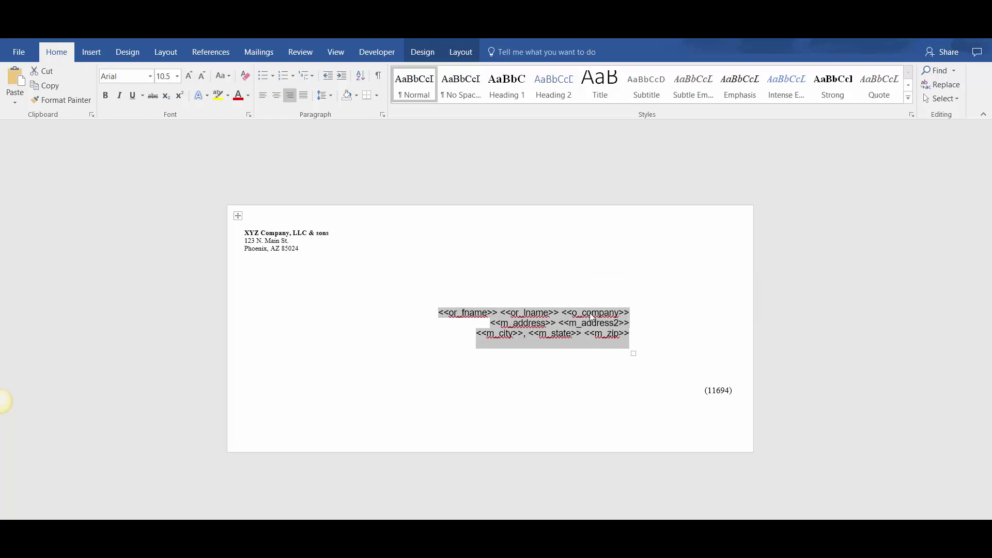
pyautogui.click(263, 96)
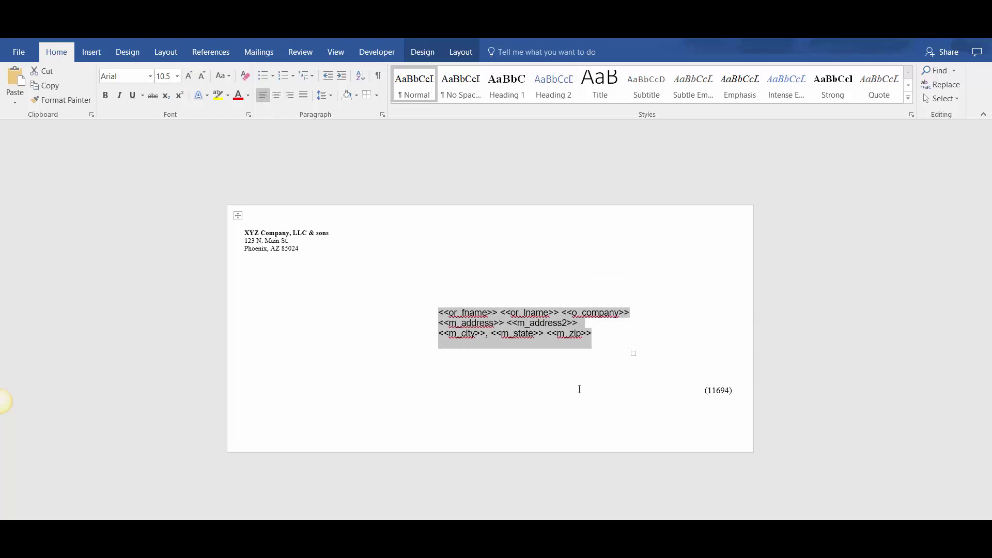
pyautogui.click(580, 366)
# Copy the or_id column name from Excel cell A1 and replace the record number inside the envelope's parentheses with <<or_id>>.
pyautogui.click(726, 391)
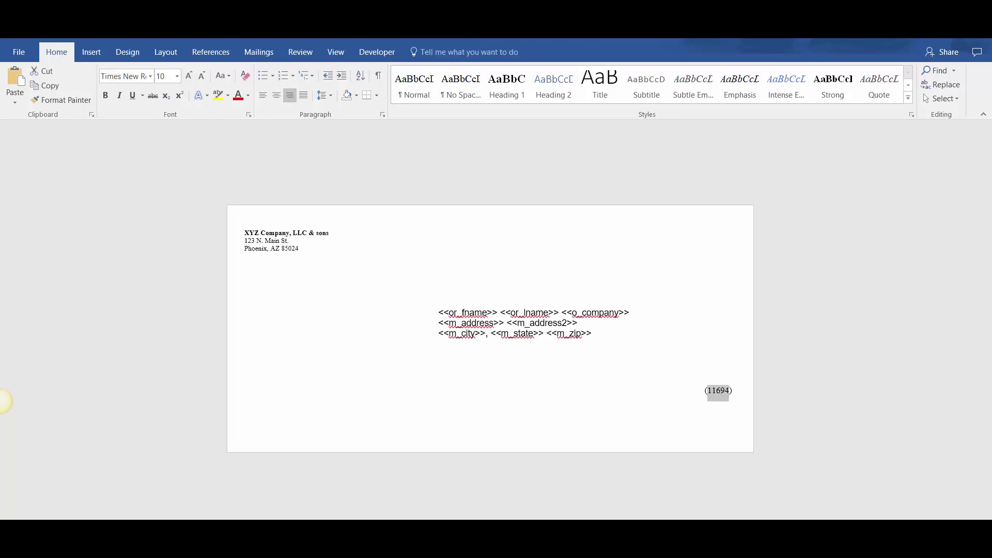
pyautogui.hotkey('alt', 'Tab')
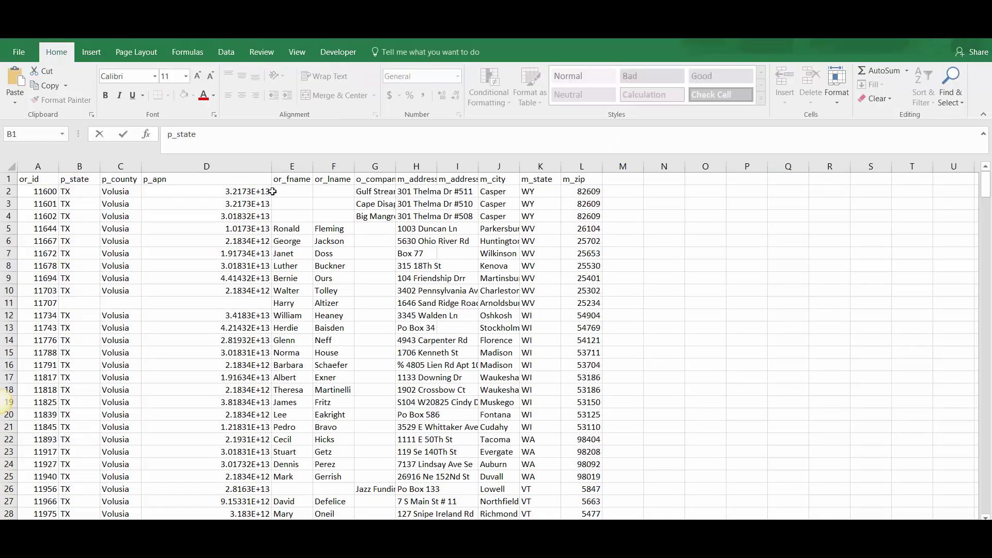
pyautogui.moveTo(158, 130); pyautogui.dragTo(160, 135)
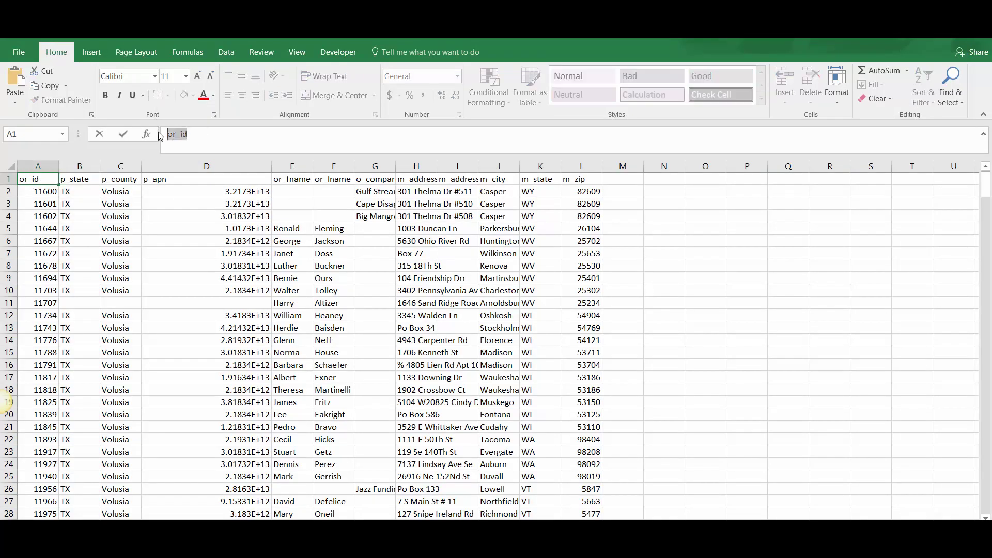
pyautogui.hotkey('alt', 'Tab')
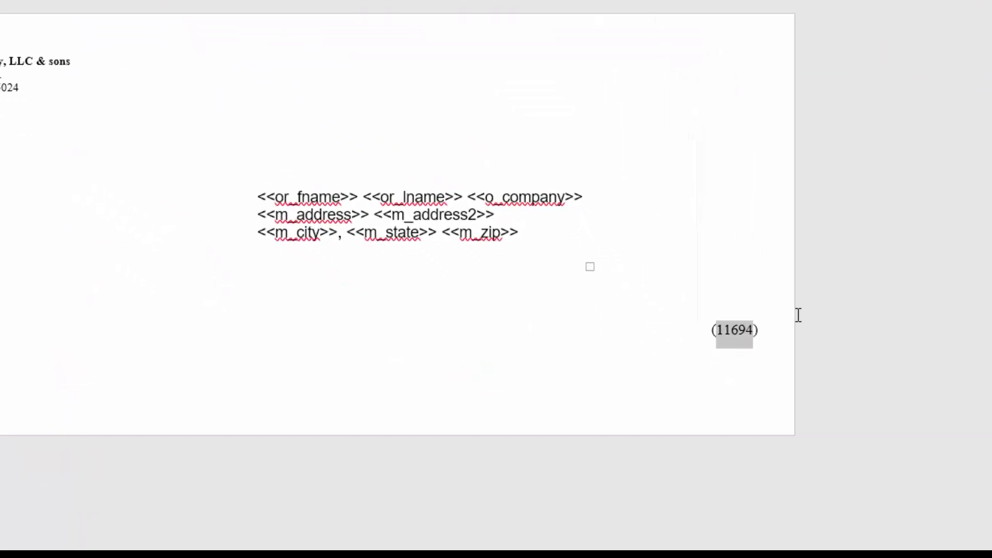
pyautogui.write('<<')
pyautogui.hotkey('ctrl', 'v')
pyautogui.write('>>')
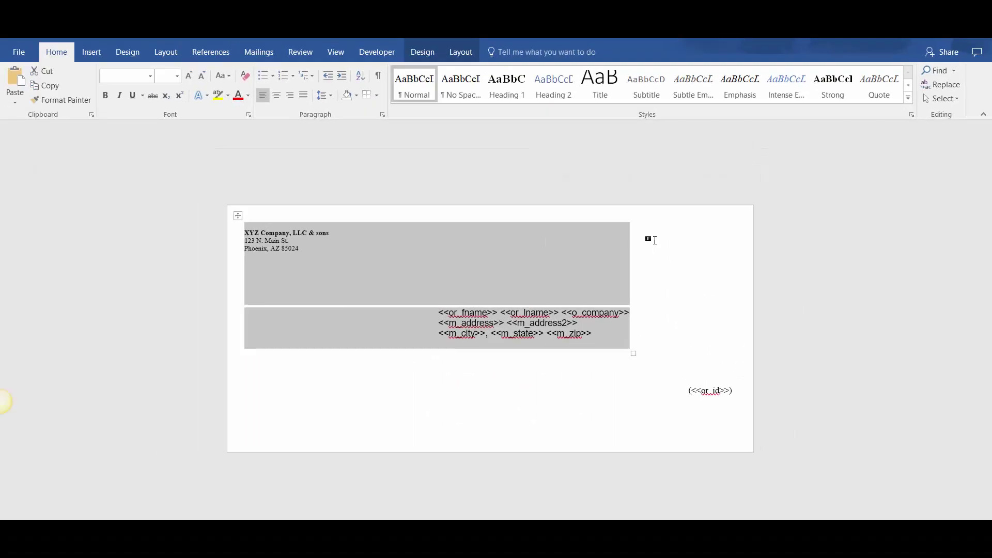
pyautogui.click(647, 212)
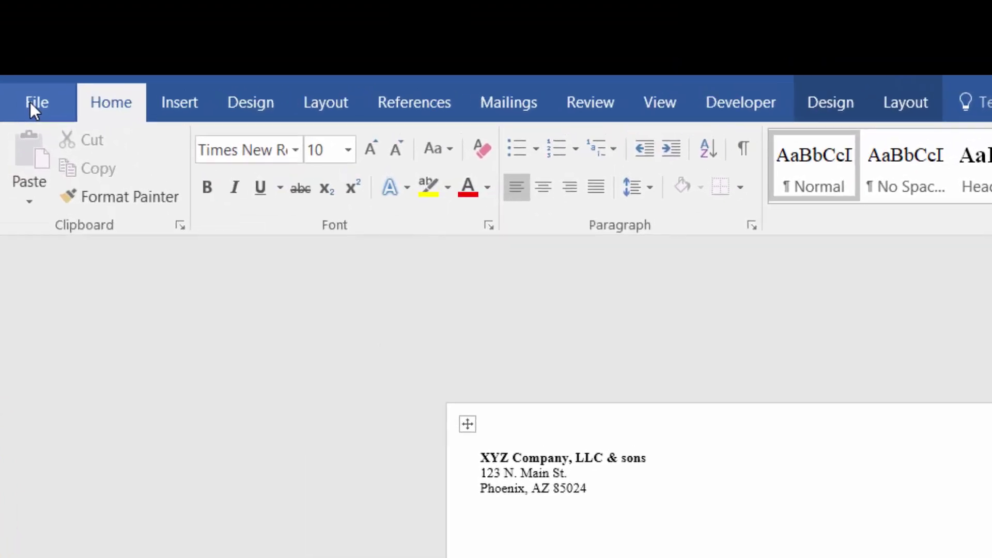
# Save the envelope template as the PDF Neutral_Letter_Envelopes_2017-08-11.pdf in the LetterPrinting folder.
pyautogui.click(16, 52)
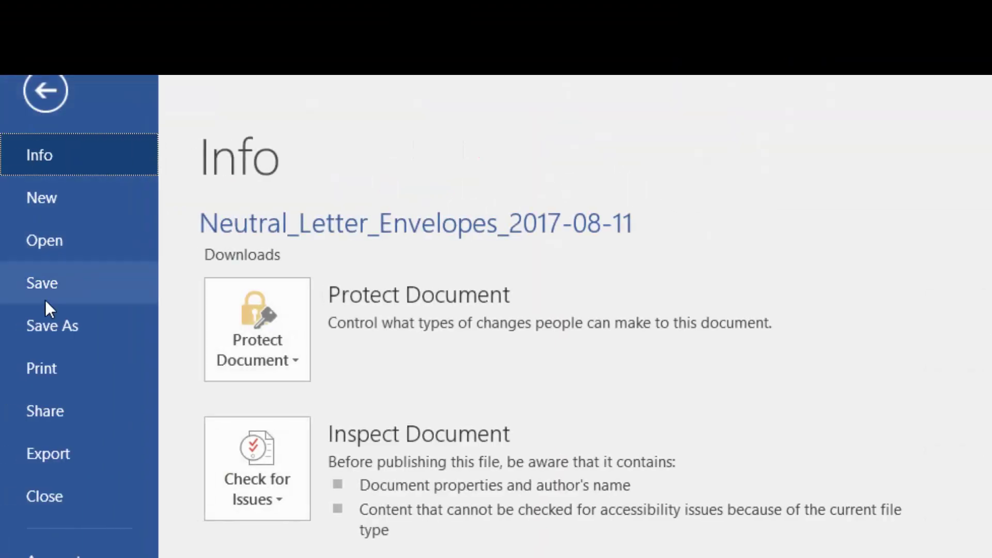
pyautogui.click(50, 325)
pyautogui.click(625, 316)
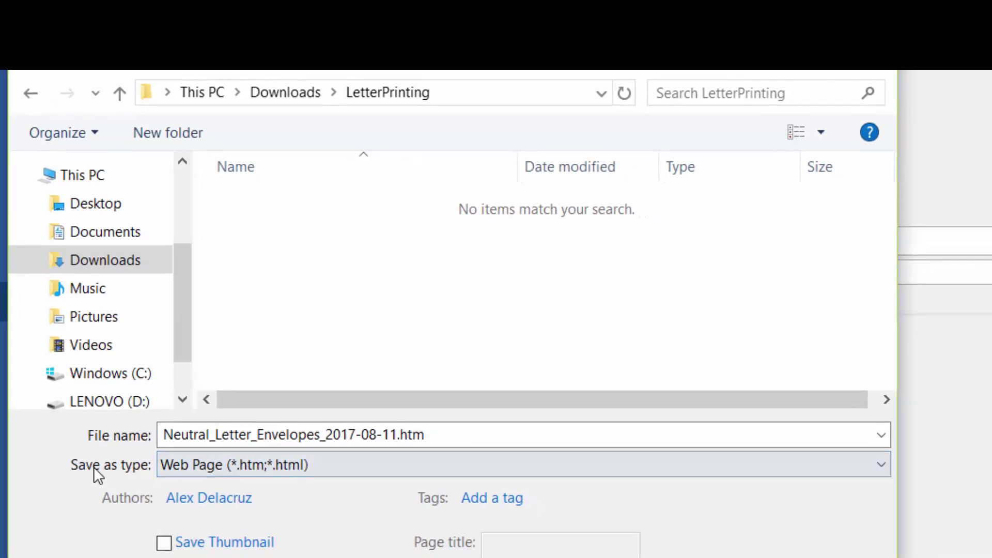
pyautogui.click(224, 500)
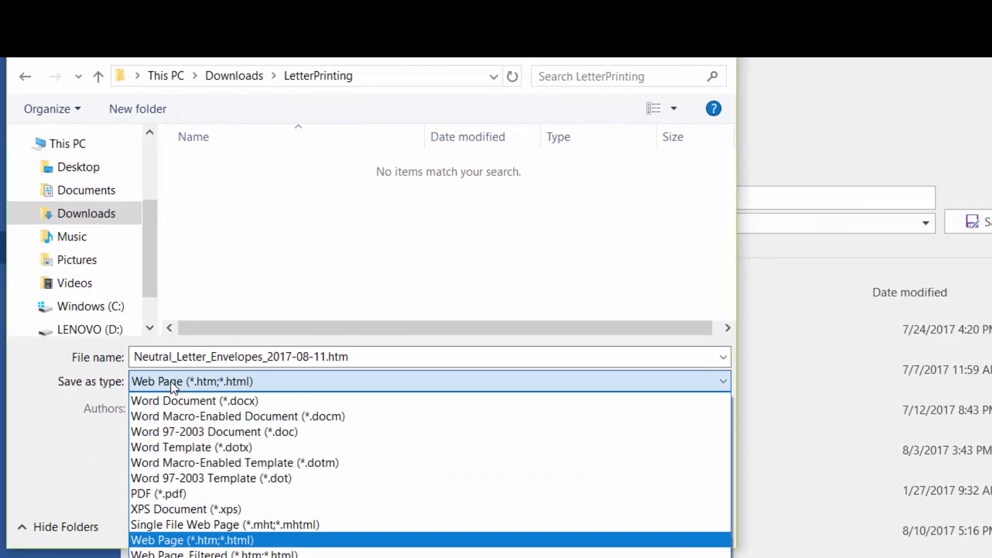
pyautogui.click(173, 494)
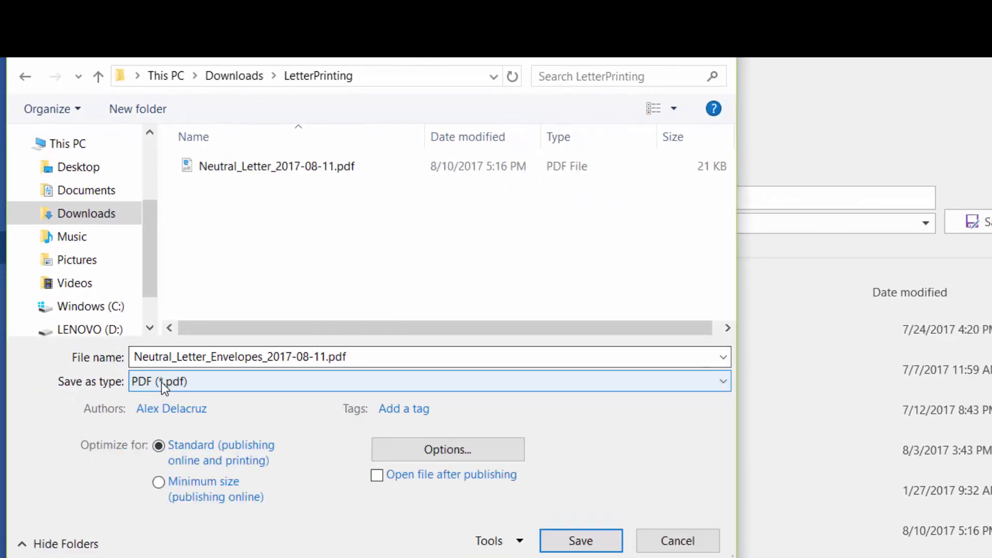
pyautogui.click(577, 548)
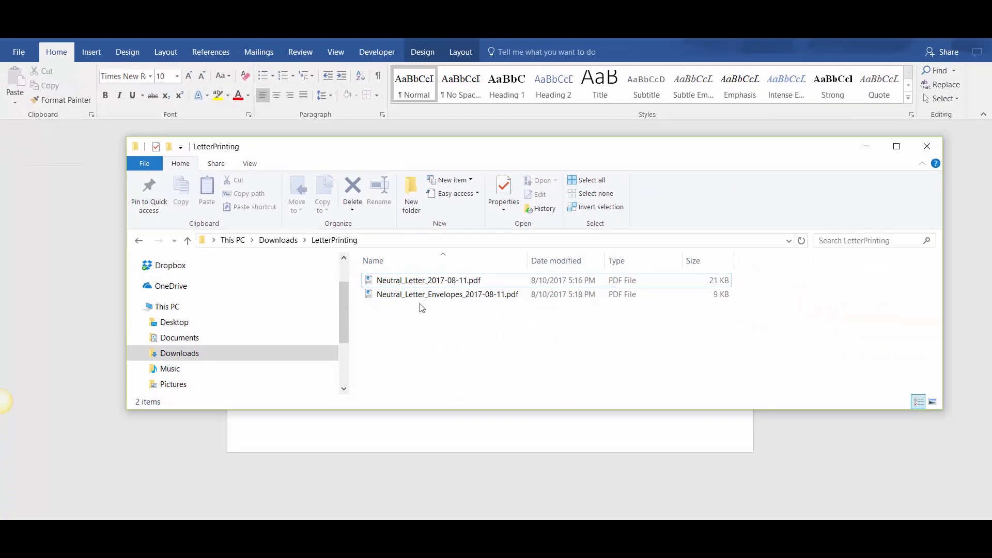
# Open Neutral_Letter_2017-08-11.pdf from the LetterPrinting folder and check the merge fields in its address block.
pyautogui.click(416, 293)
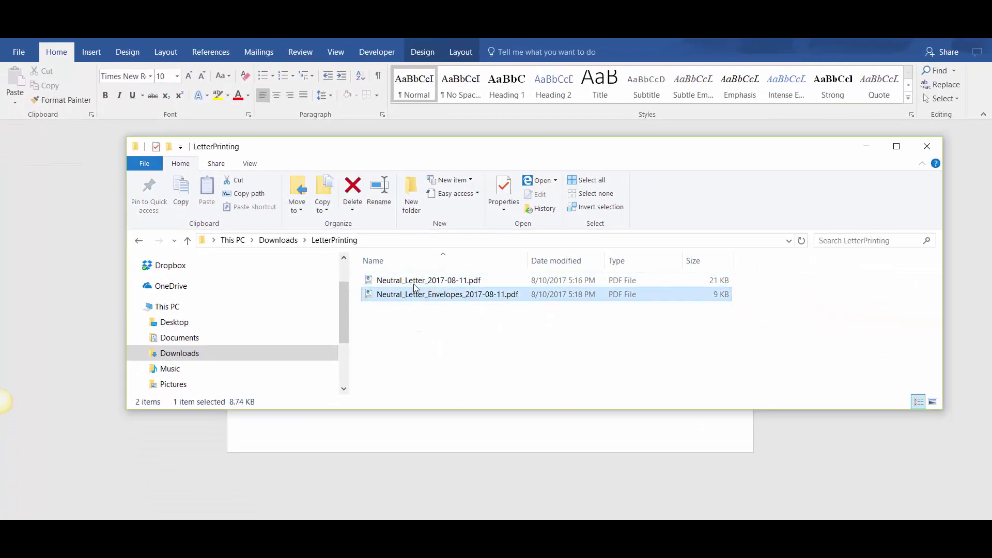
pyautogui.click(414, 283)
pyautogui.click(445, 280)
pyautogui.click(445, 280)
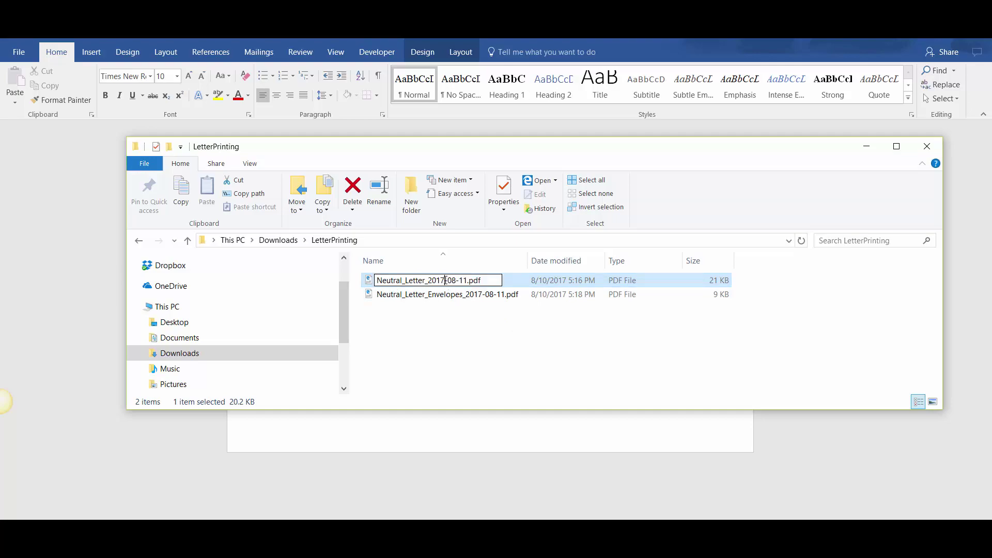
pyautogui.doubleClick(370, 281)
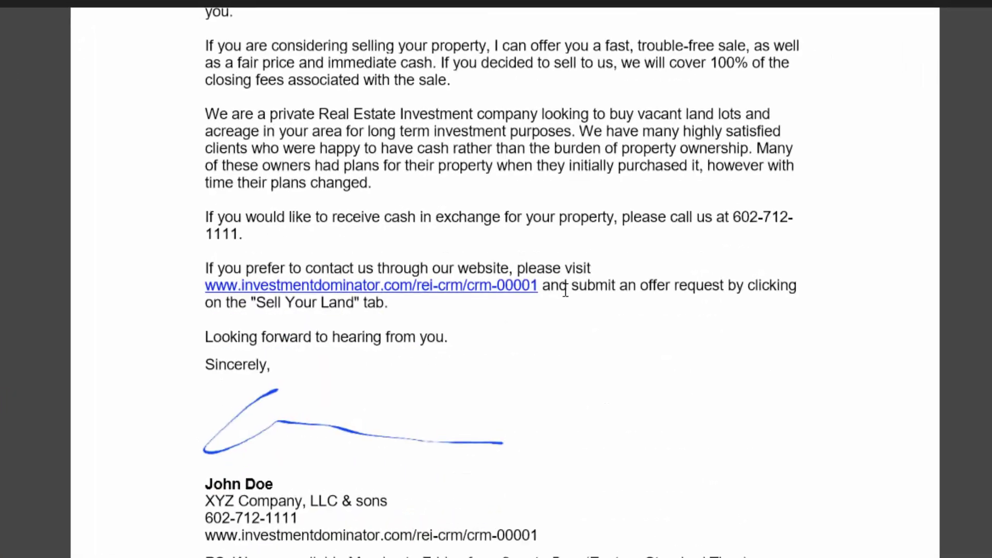
pyautogui.scroll(5, 565, 291)
pyautogui.moveTo(232, 156); pyautogui.dragTo(434, 182)
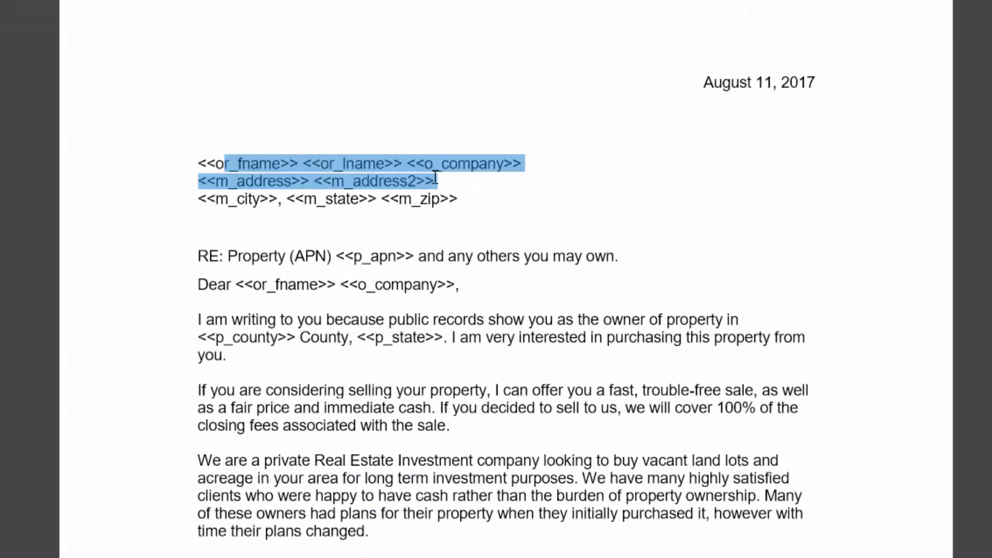
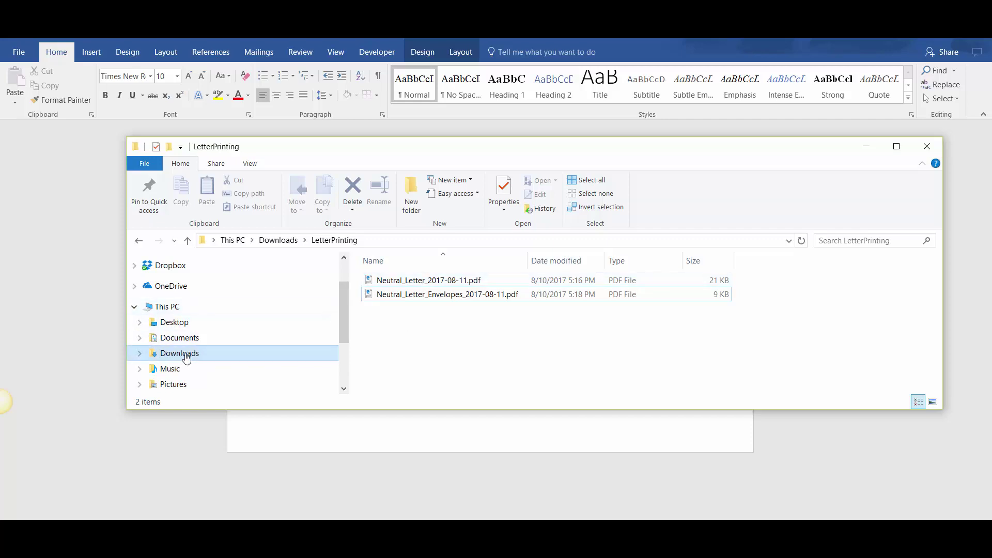
# Bring the prospect-letters-mailing-list-2017-04-25 file from Downloads into the LetterPrinting folder and widen the Name column to show full file names.
pyautogui.moveTo(185, 357); pyautogui.dragTo(447, 317)
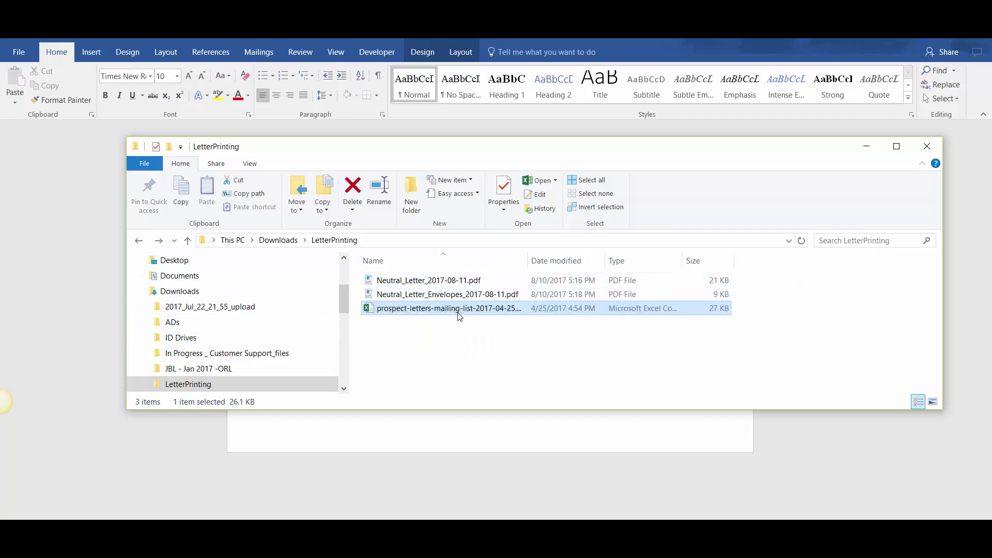
pyautogui.click(423, 320)
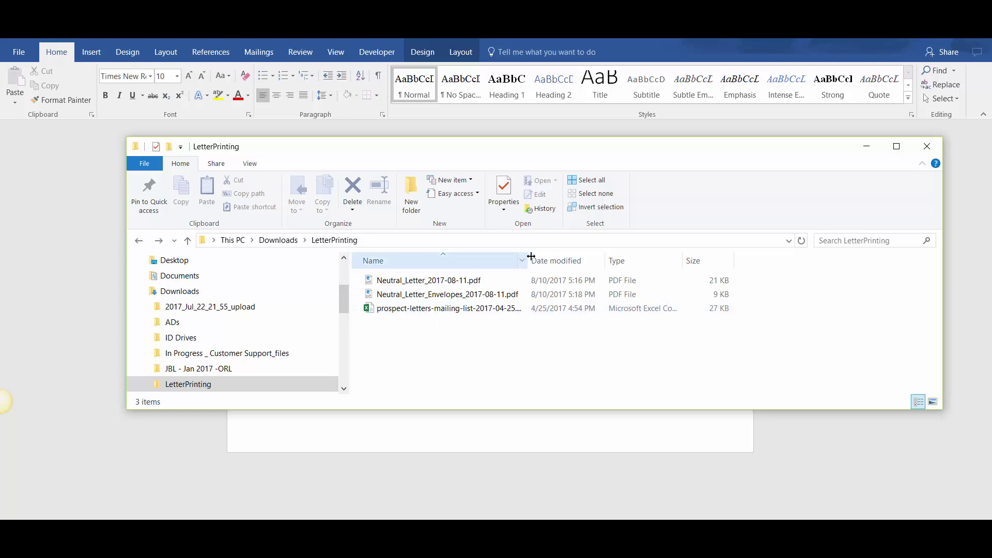
pyautogui.moveTo(531, 257); pyautogui.dragTo(678, 258)
pyautogui.click(509, 309)
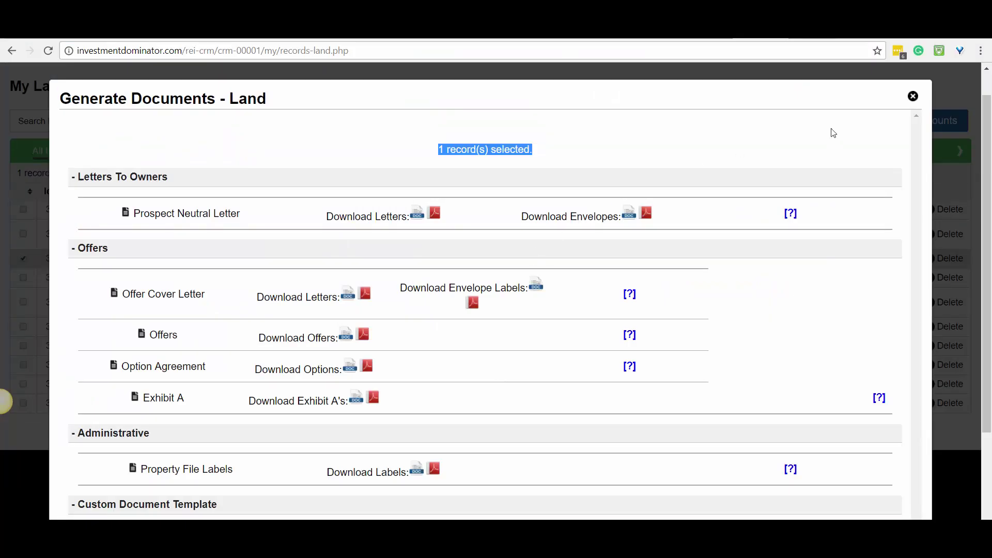
# Close the document generation pop-up, open the Generate Land Documents page and highlight the Prospect Neutral Letter row with its download and export options.
pyautogui.click(915, 98)
pyautogui.scroll(1, 41, 78)
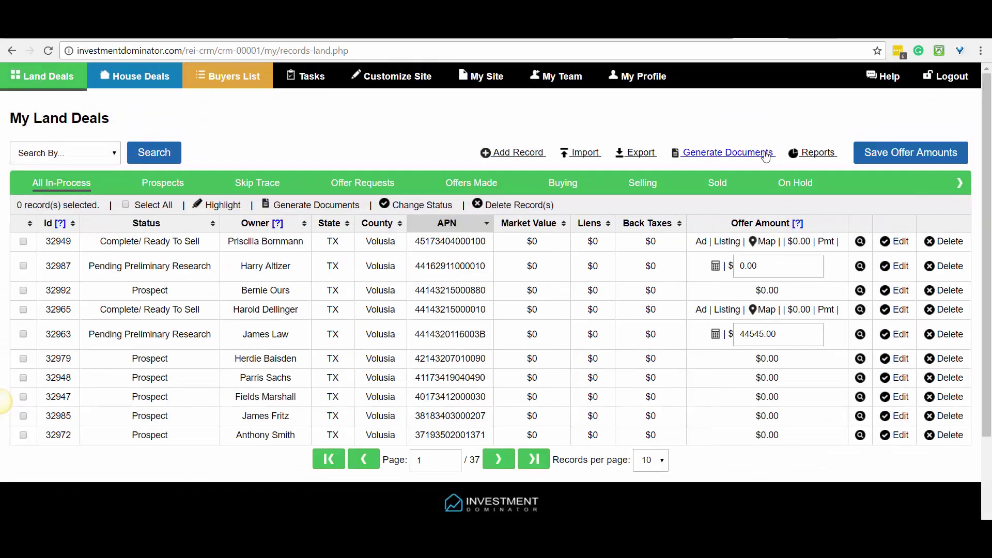
pyautogui.click(723, 155)
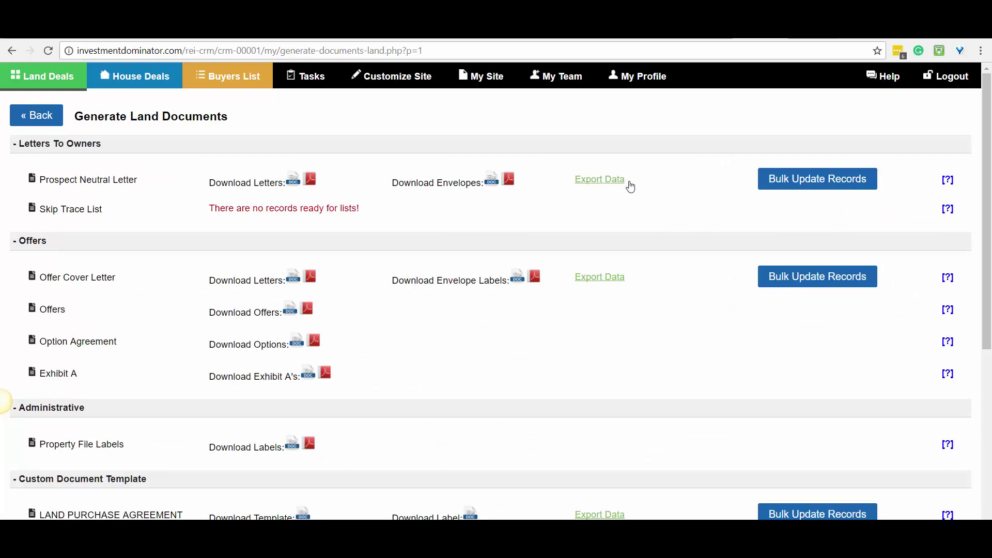
pyautogui.moveTo(672, 182); pyautogui.dragTo(37, 191)
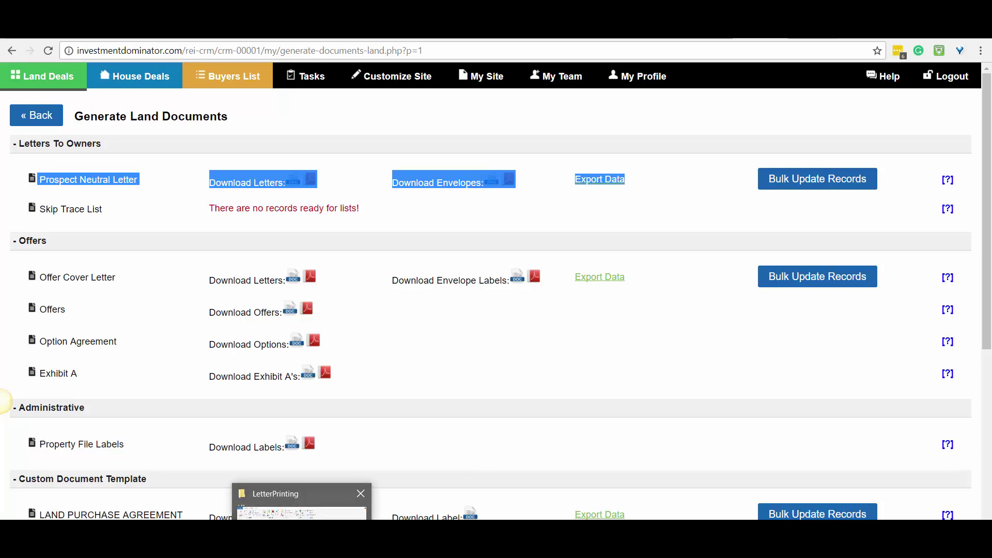
# Return to the LetterPrinting folder and review the letter PDF, the envelopes PDF and the mailing list CSV.
pyautogui.click(300, 494)
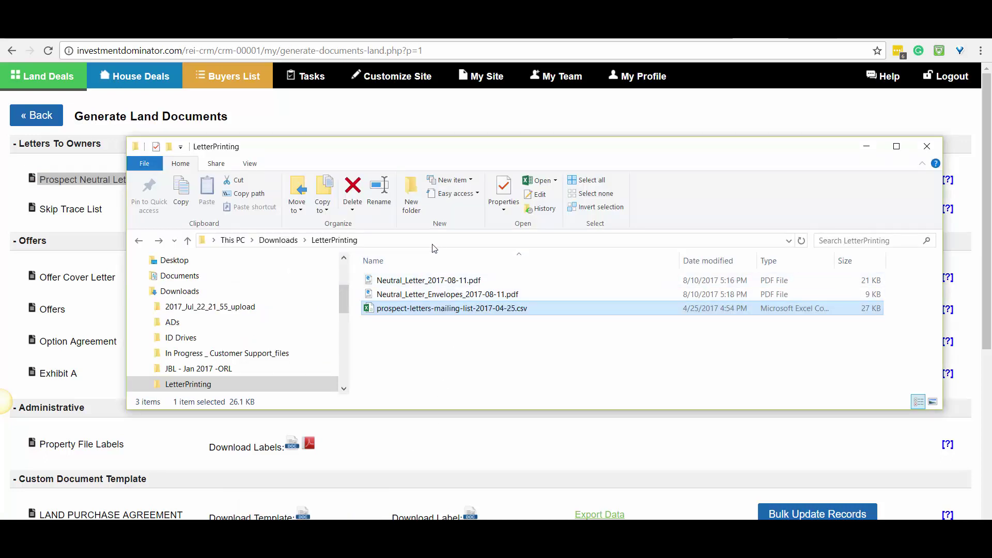
pyautogui.click(428, 283)
pyautogui.click(429, 293)
pyautogui.click(432, 284)
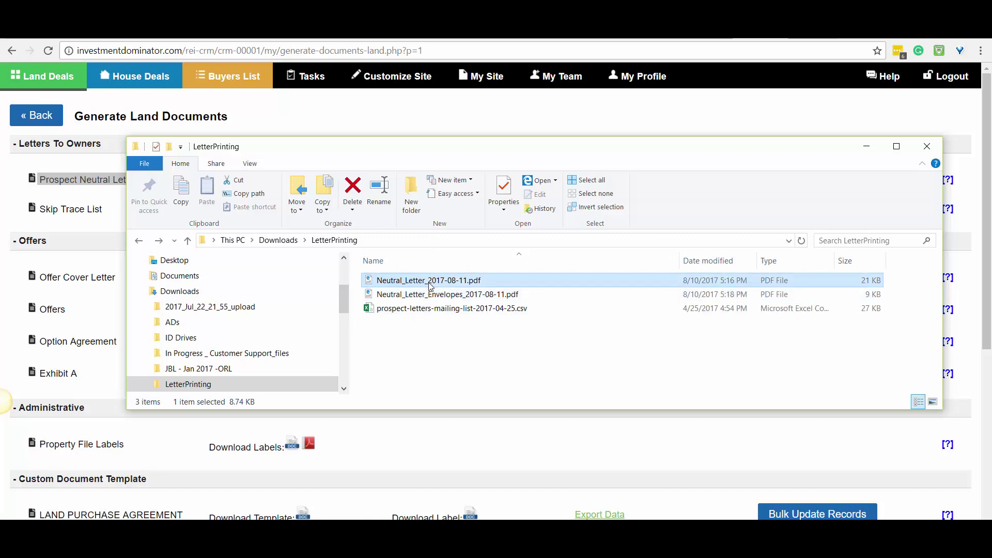
pyautogui.click(434, 293)
pyautogui.click(440, 283)
pyautogui.click(443, 293)
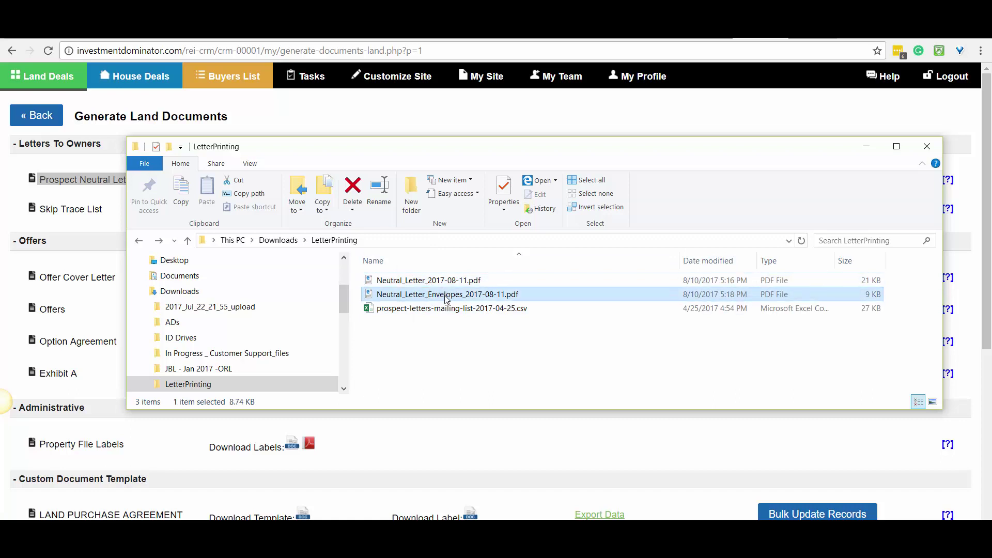
pyautogui.click(441, 283)
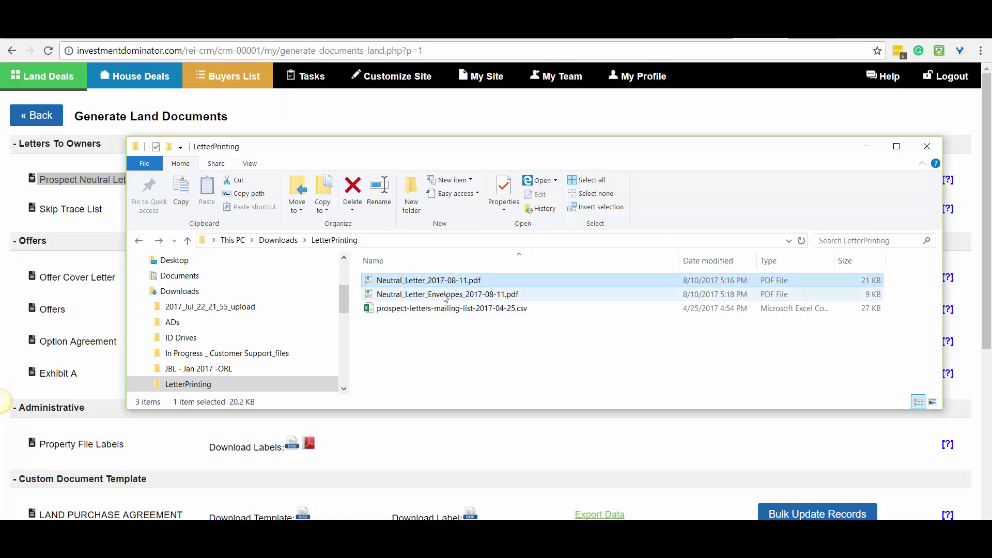
pyautogui.click(444, 298)
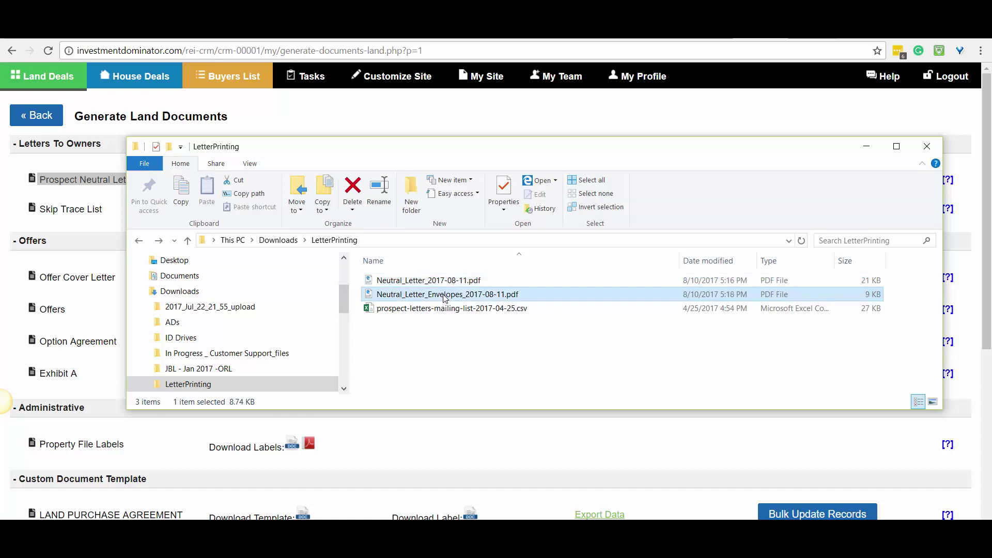
pyautogui.click(490, 309)
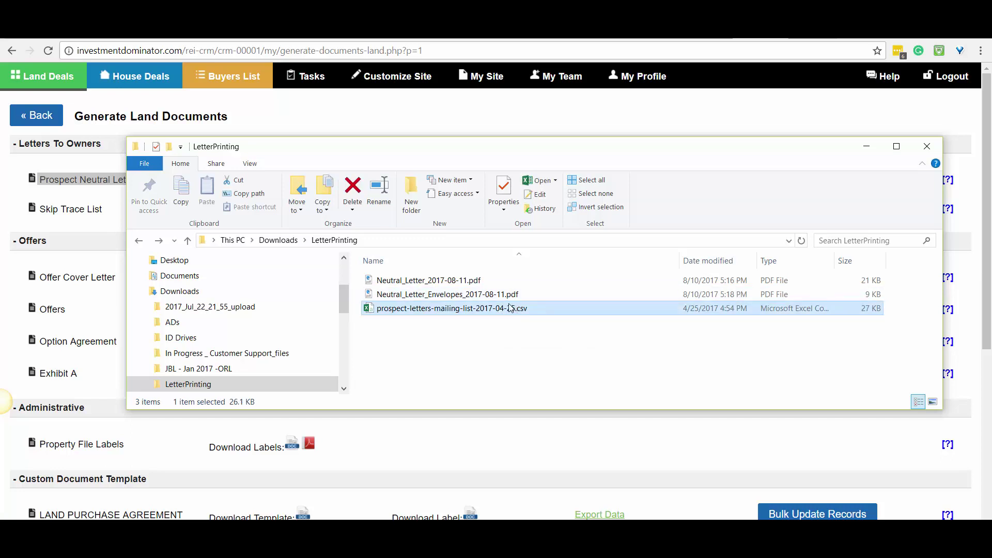
pyautogui.click(432, 283)
pyautogui.click(439, 294)
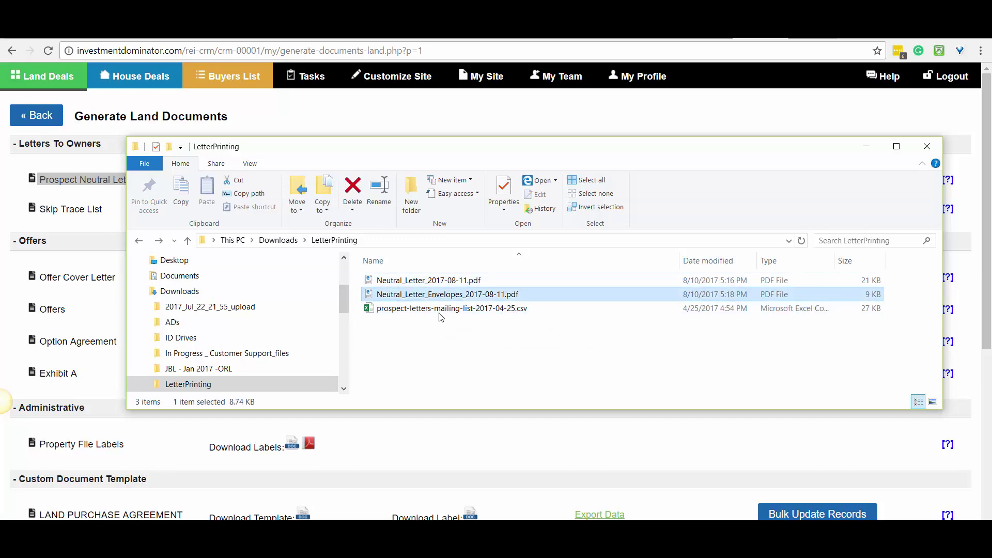
pyautogui.moveTo(474, 349); pyautogui.dragTo(428, 353)
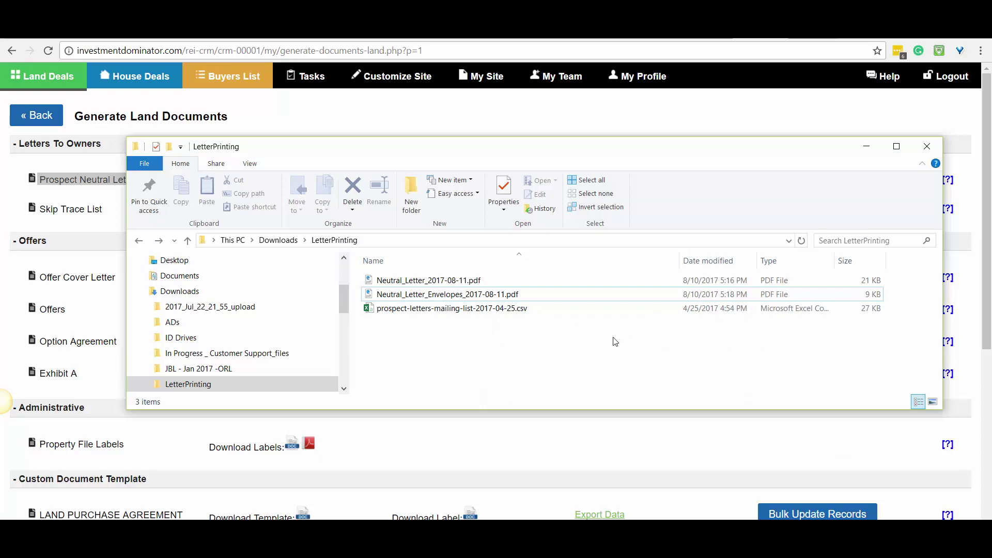
# Open Neutral_Letter_Envelopes_2017-08-11.pdf, check its return address and merge fields, and close it.
pyautogui.click(447, 294)
pyautogui.click(439, 280)
pyautogui.click(442, 309)
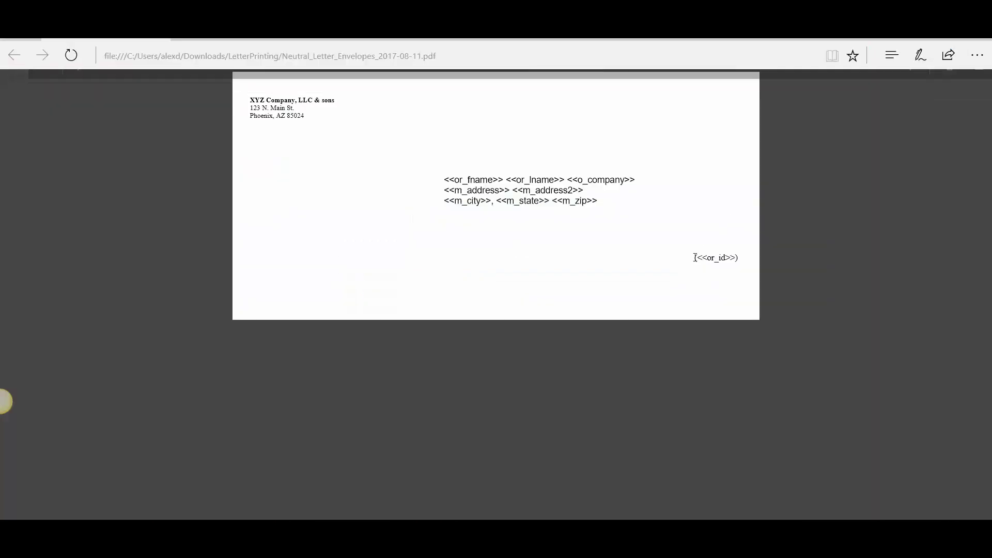
pyautogui.doubleClick(447, 294)
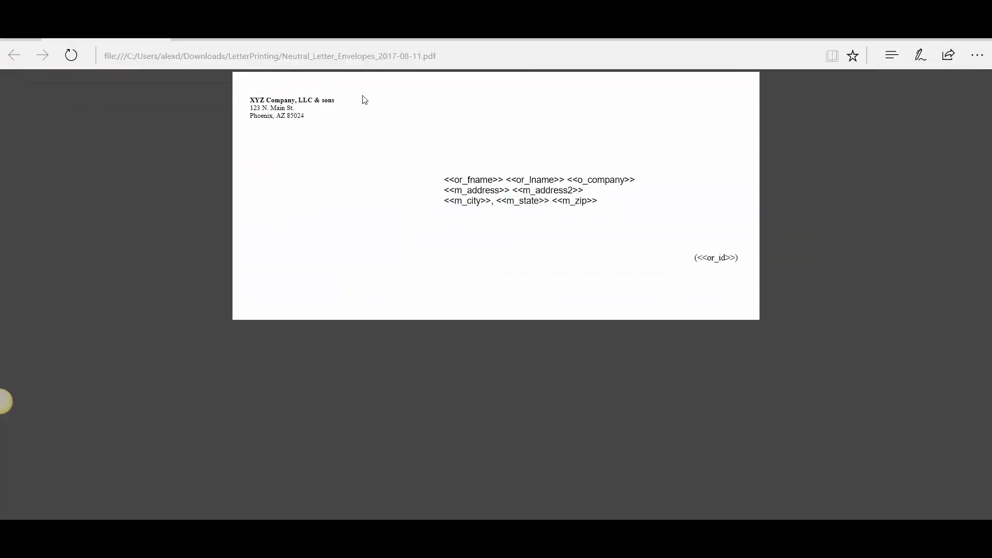
pyautogui.click(977, 40)
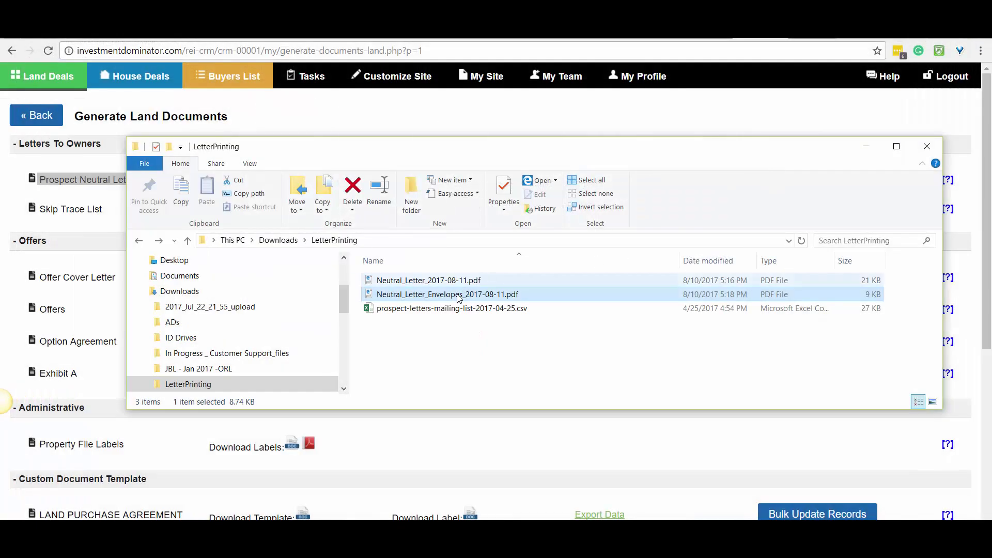
# Open Neutral_Letter_2017-08-11.pdf, examine the date and the rest of the letter, and close it.
pyautogui.click(443, 283)
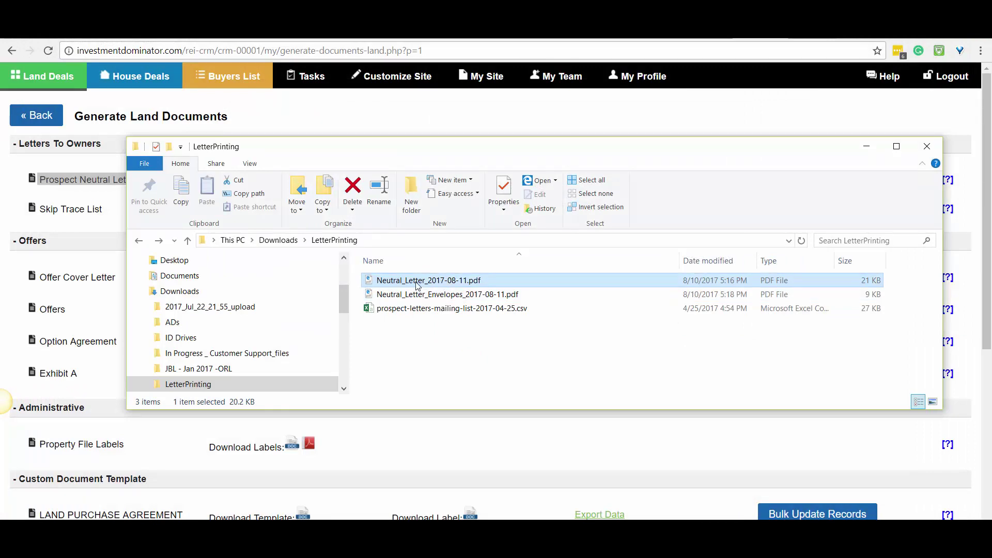
pyautogui.doubleClick(420, 282)
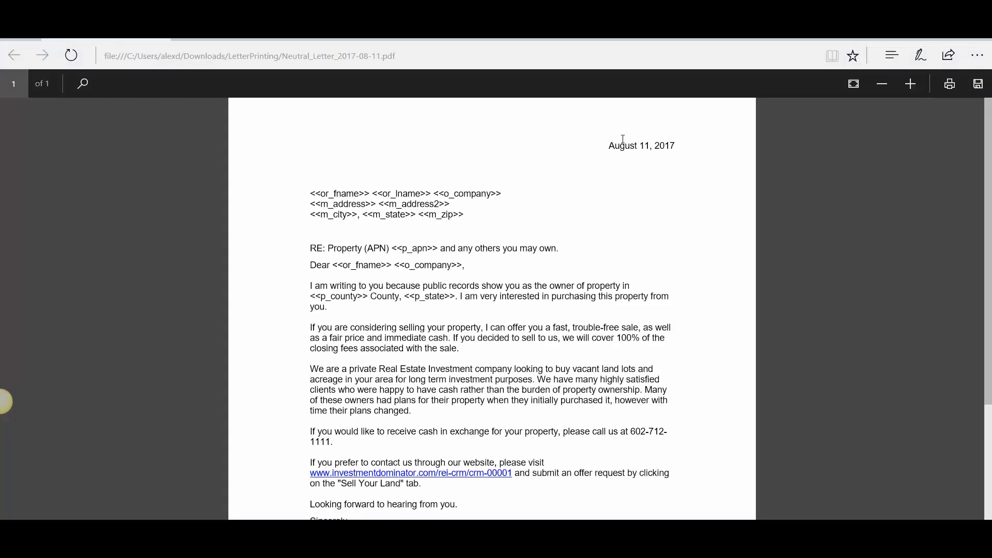
pyautogui.moveTo(615, 146); pyautogui.dragTo(654, 146)
pyautogui.scroll(-4, 584, 272)
pyautogui.scroll(5, 584, 271)
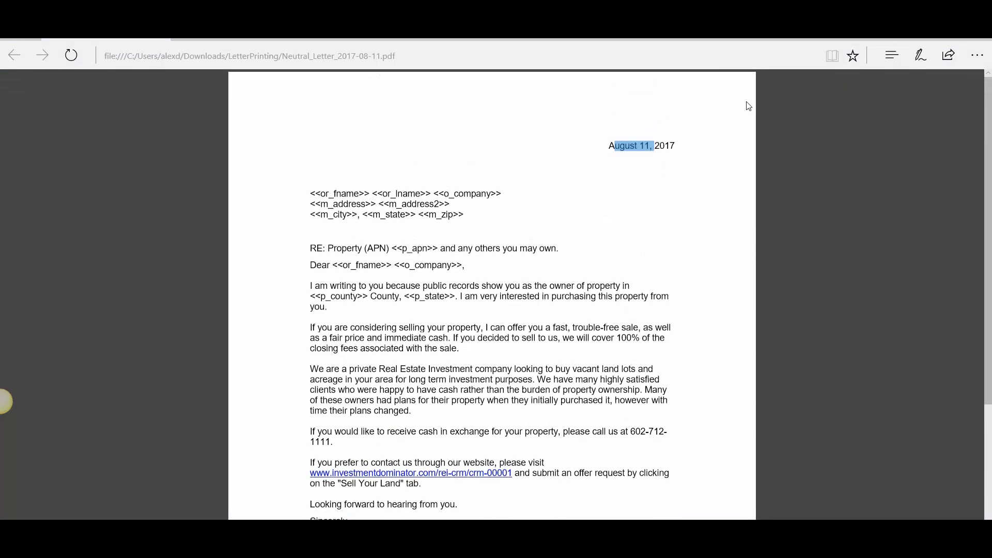
pyautogui.click(978, 43)
pyautogui.click(528, 361)
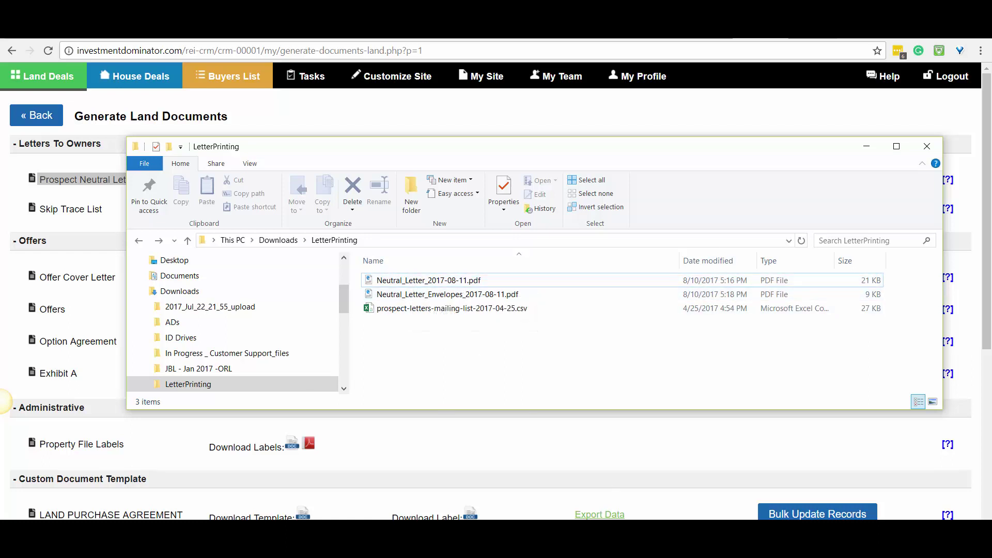
# Switch to Word and save the letter template as the Word document Neutral_Letter_2017-08-11.docx in the LetterPrinting folder, accepting the compatibility check.
pyautogui.click(623, 547)
pyautogui.click(572, 506)
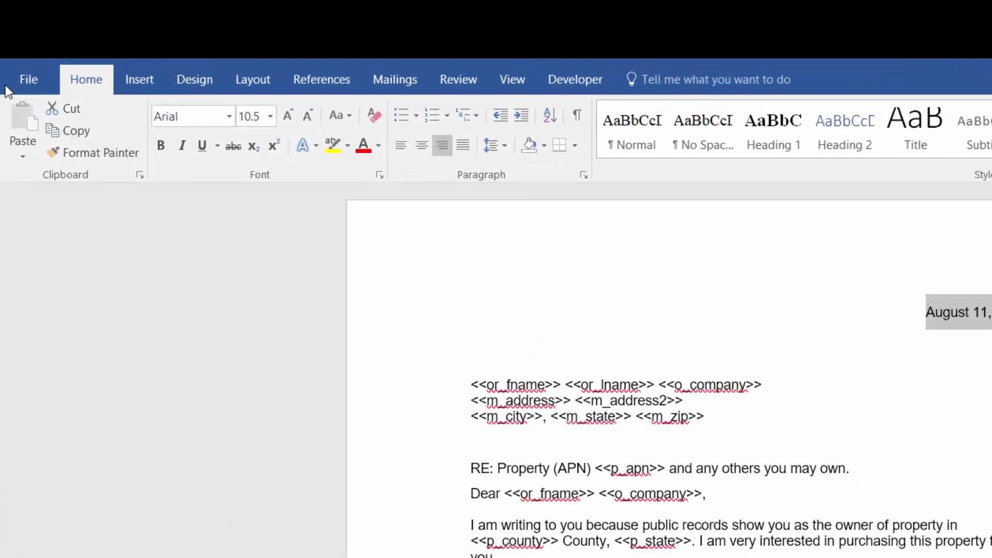
pyautogui.click(22, 62)
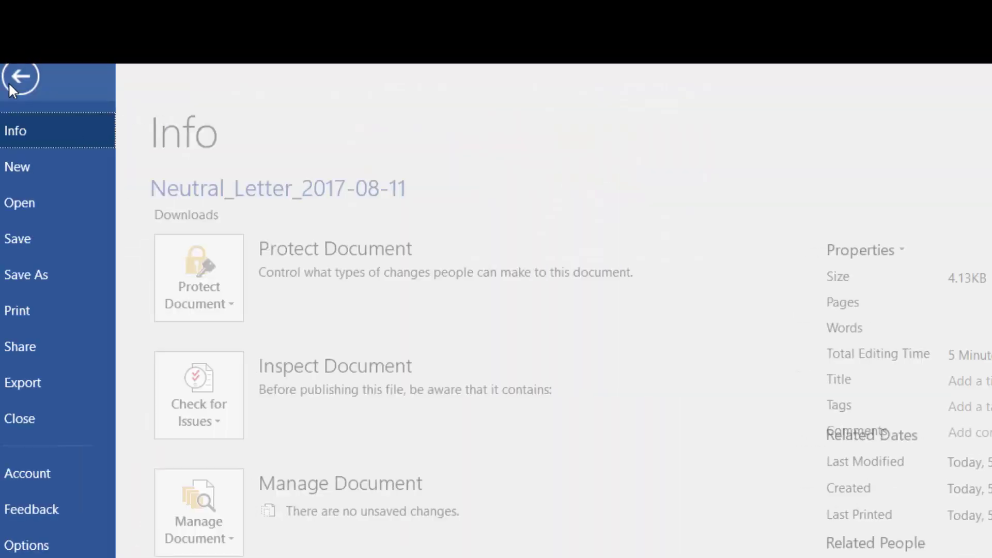
pyautogui.click(54, 274)
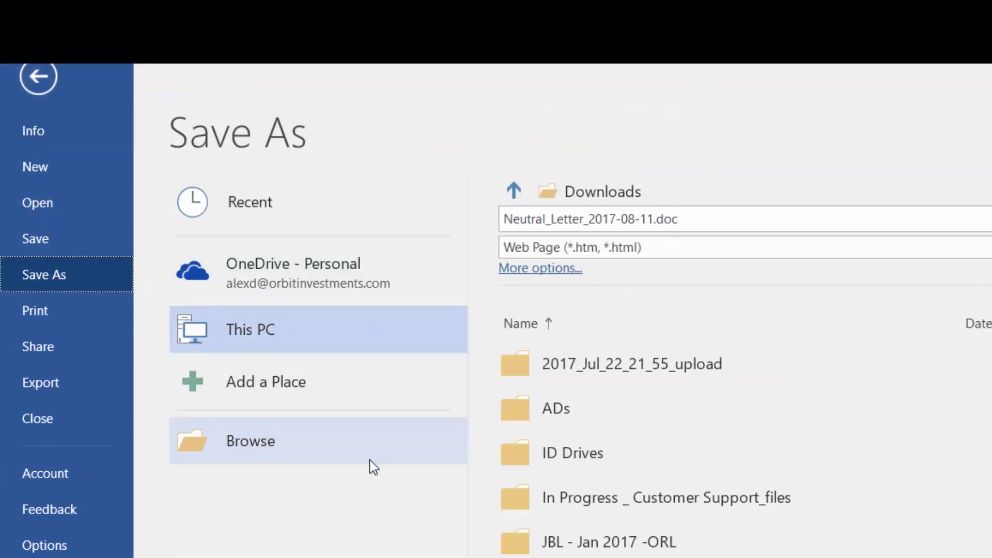
pyautogui.click(322, 450)
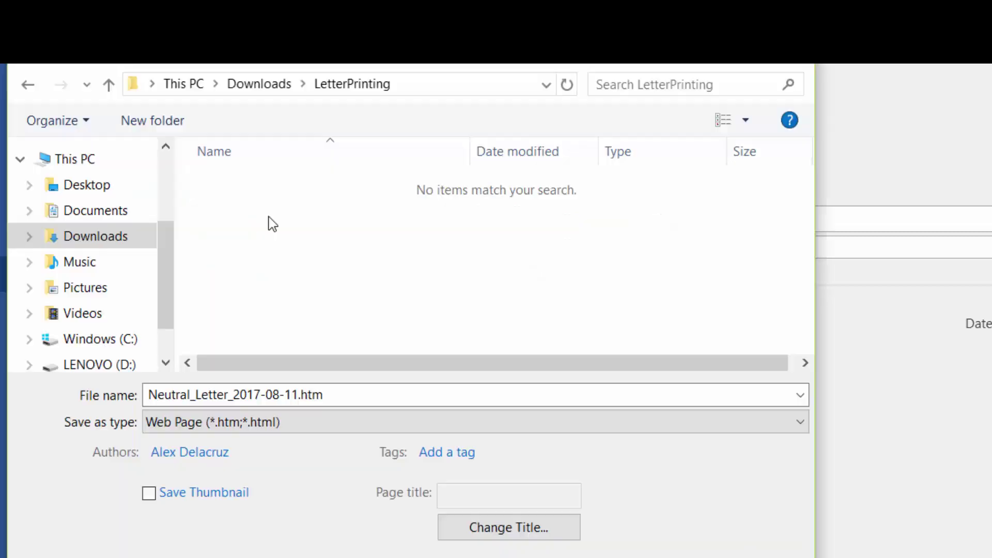
pyautogui.click(279, 424)
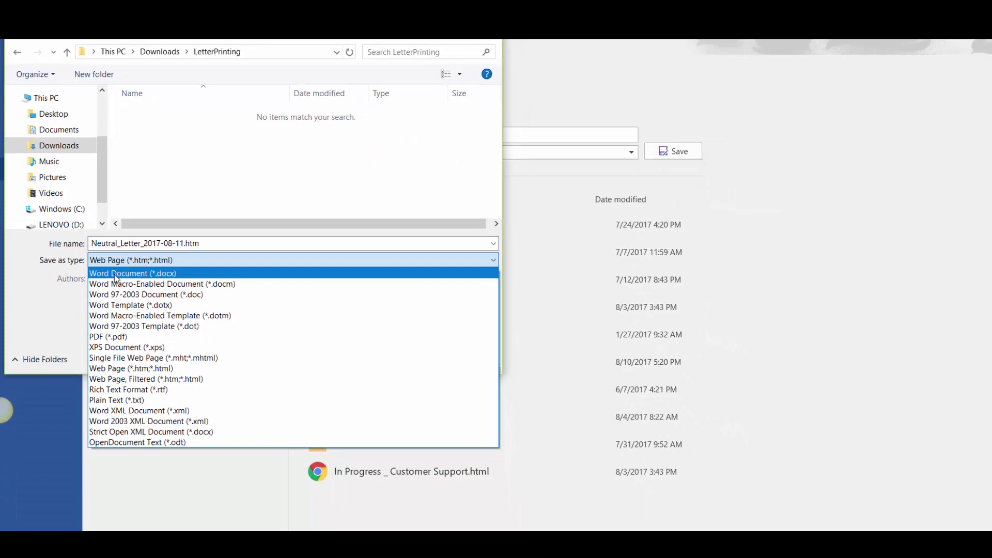
pyautogui.click(115, 277)
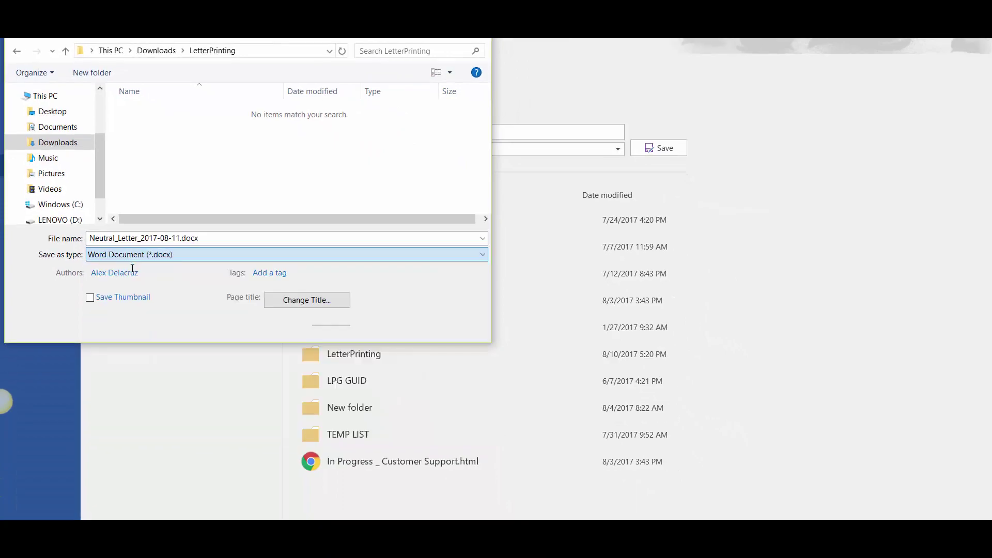
pyautogui.click(385, 326)
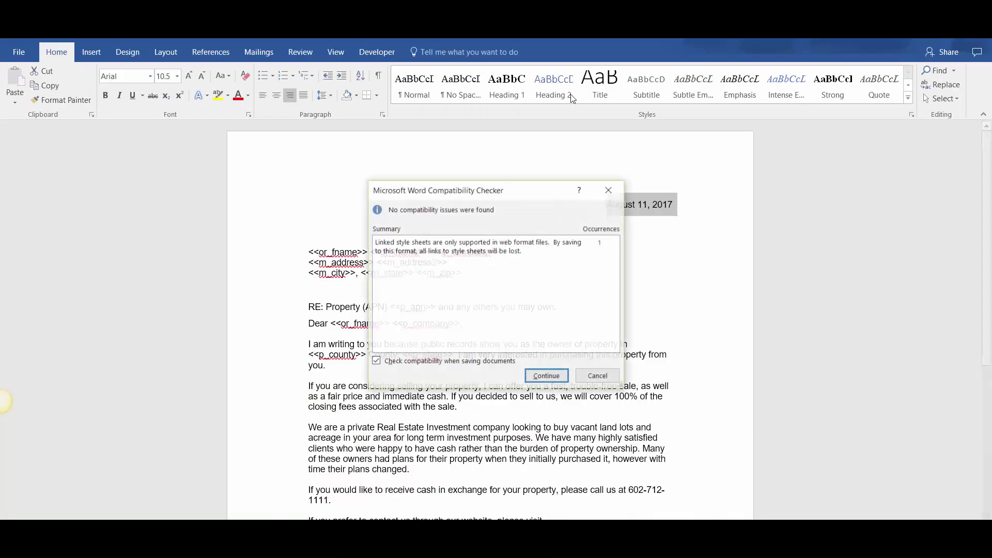
pyautogui.click(546, 376)
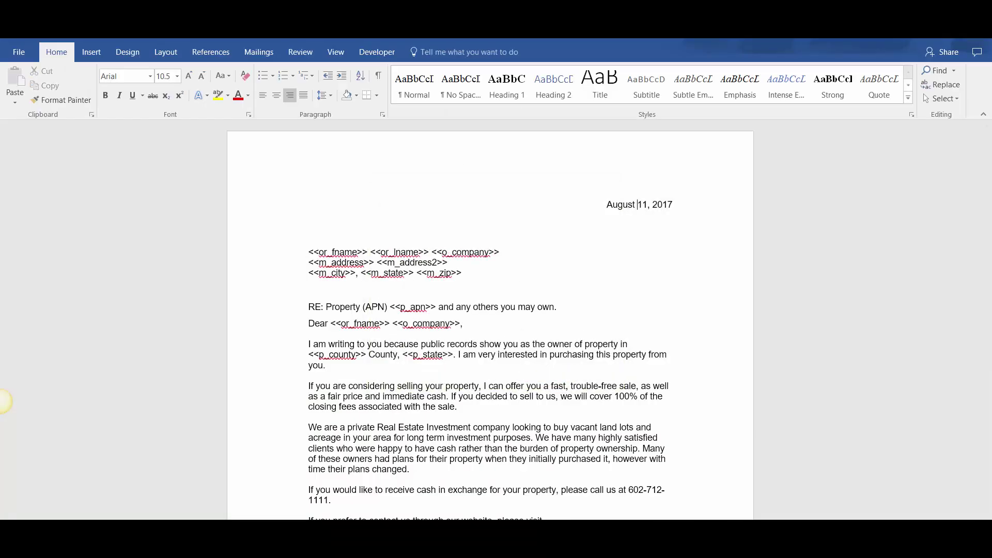
# Open Neutral_Letter_2017-08-11.docx from the LetterPrinting folder.
pyautogui.hotkey('alt', 'Tab')
pyautogui.click(410, 281)
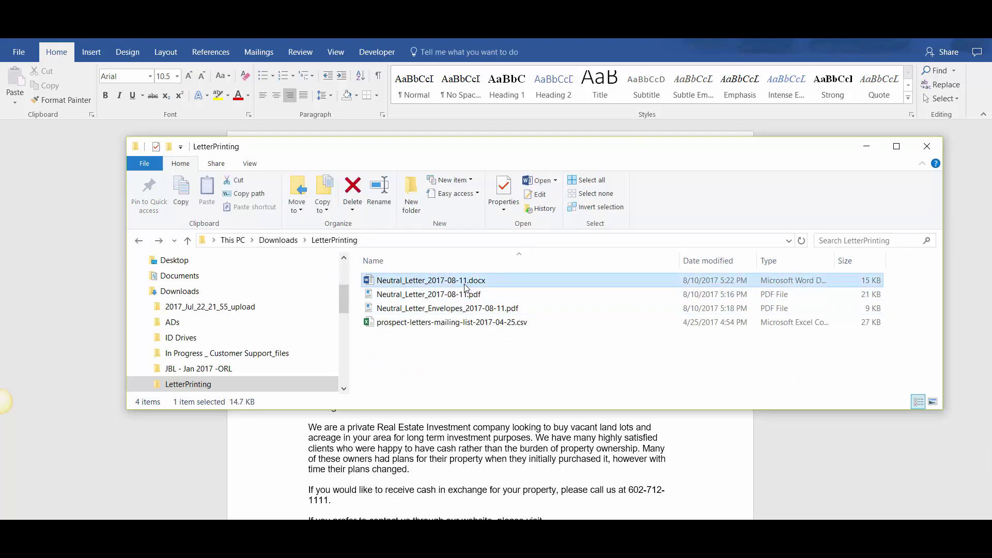
pyautogui.doubleClick(367, 280)
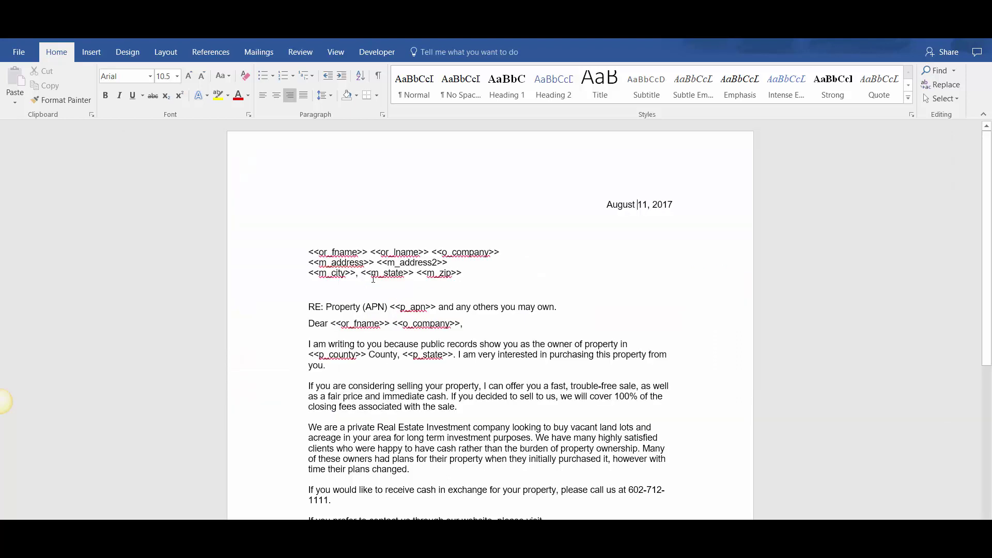
# Change the day in the letter's date so it reads August 28, 2017.
pyautogui.doubleClick(642, 205)
pyautogui.click(620, 206)
pyautogui.doubleClick(644, 204)
pyautogui.write('28')
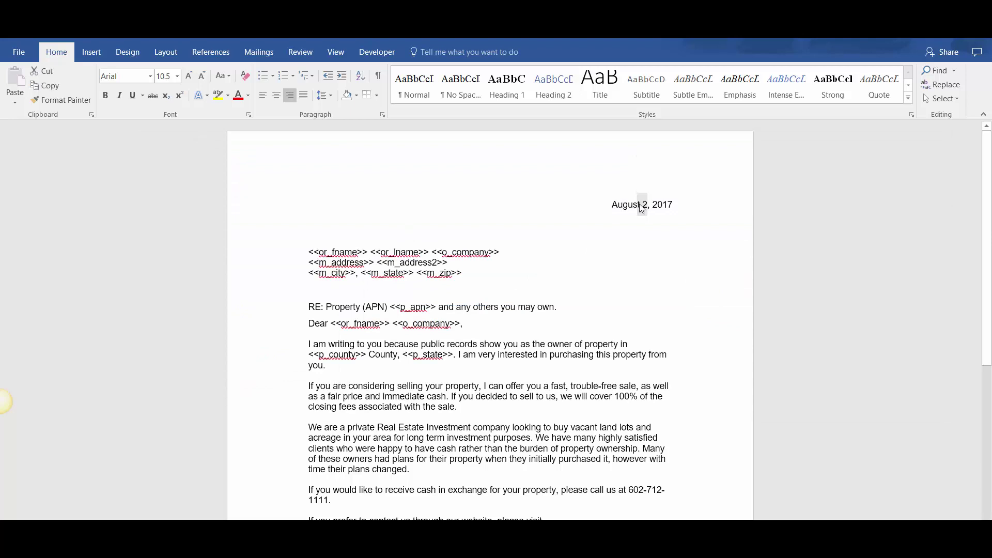
pyautogui.click(549, 251)
# Save the redated letter as the PDF Neutral_Letter_2017-08-28.pdf in the LetterPrinting folder and return to that folder.
pyautogui.click(9, 51)
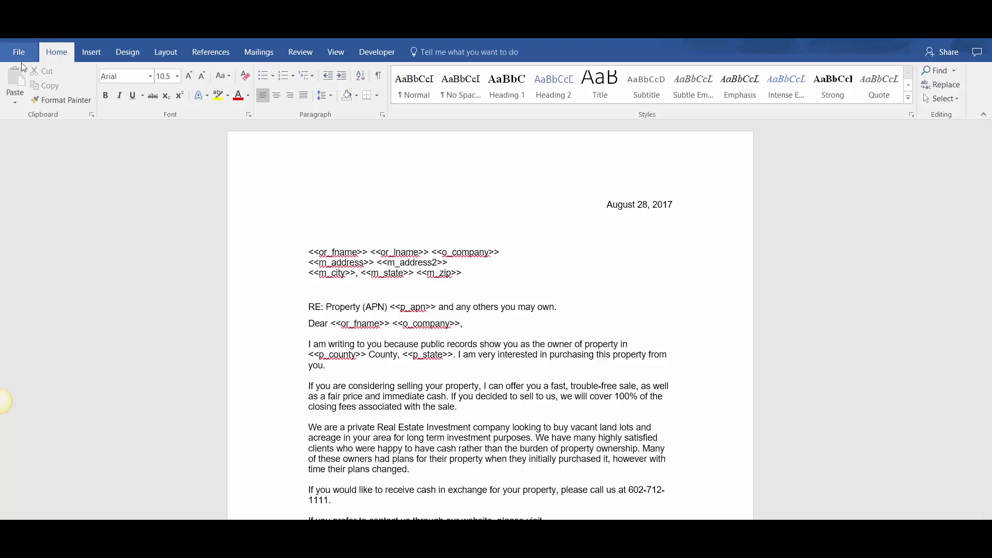
pyautogui.click(40, 167)
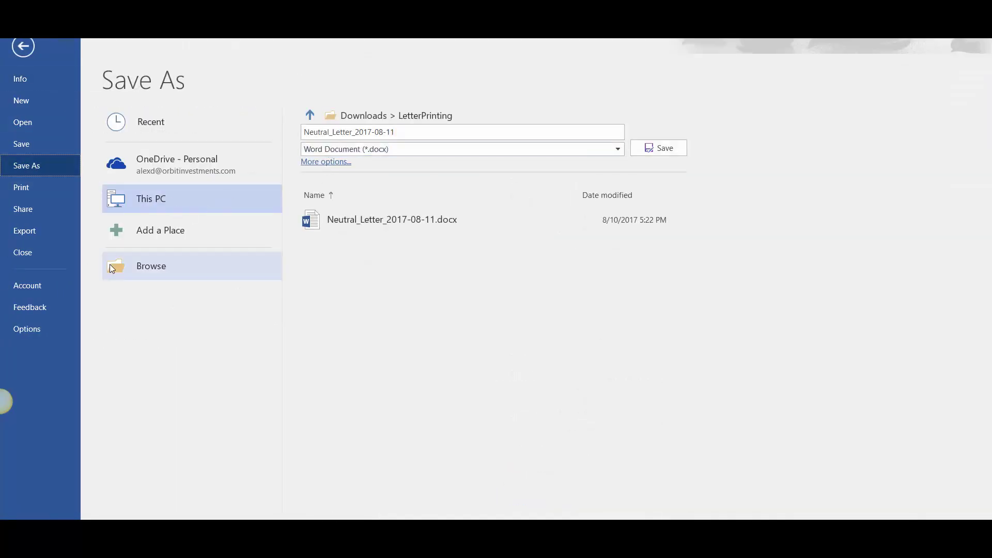
pyautogui.click(172, 275)
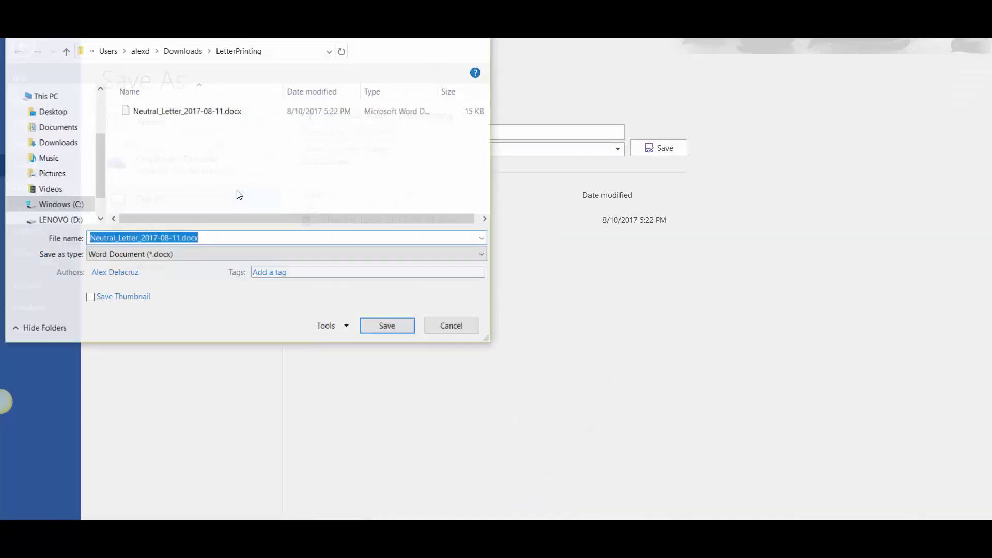
pyautogui.click(169, 256)
pyautogui.click(127, 331)
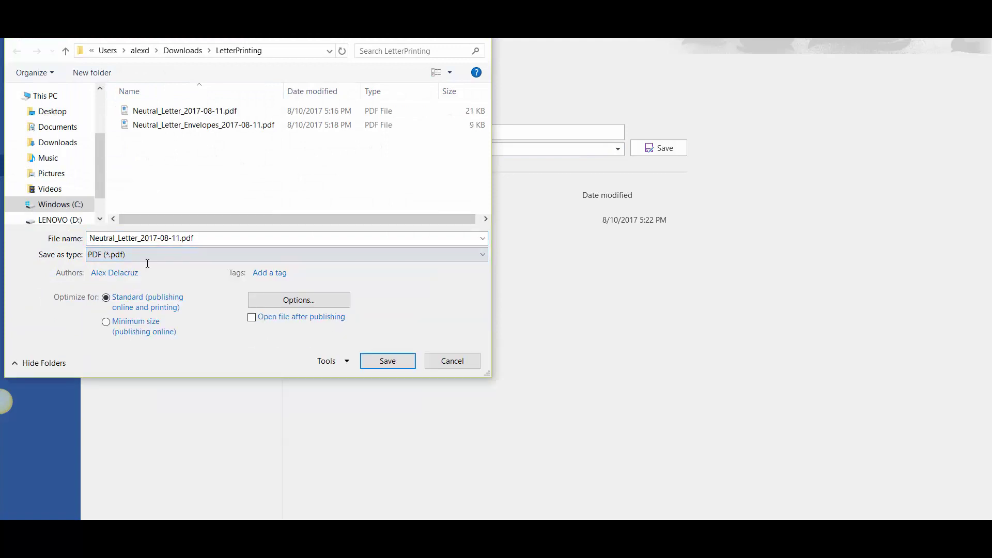
pyautogui.click(174, 237)
pyautogui.click(174, 238)
pyautogui.click(403, 362)
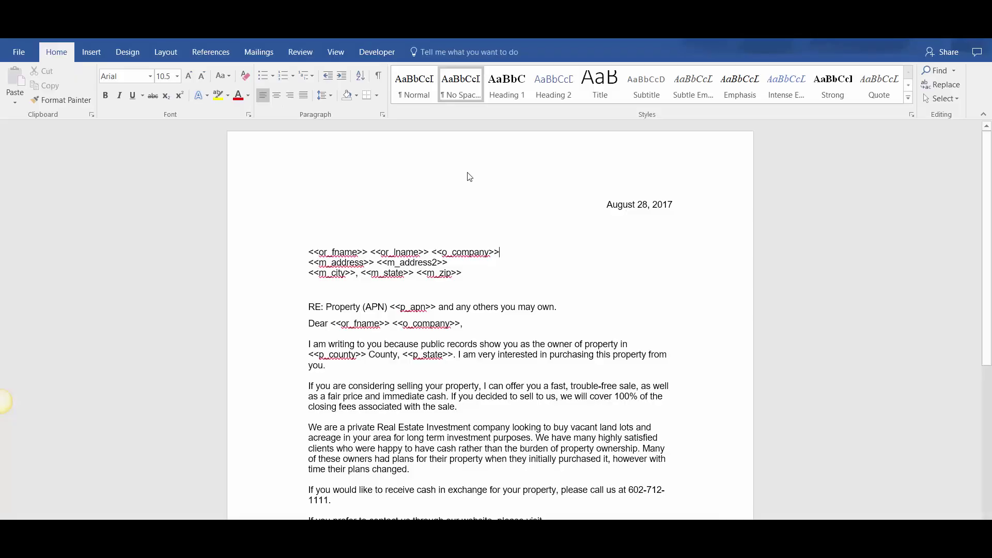
pyautogui.hotkey('alt', 'Tab')
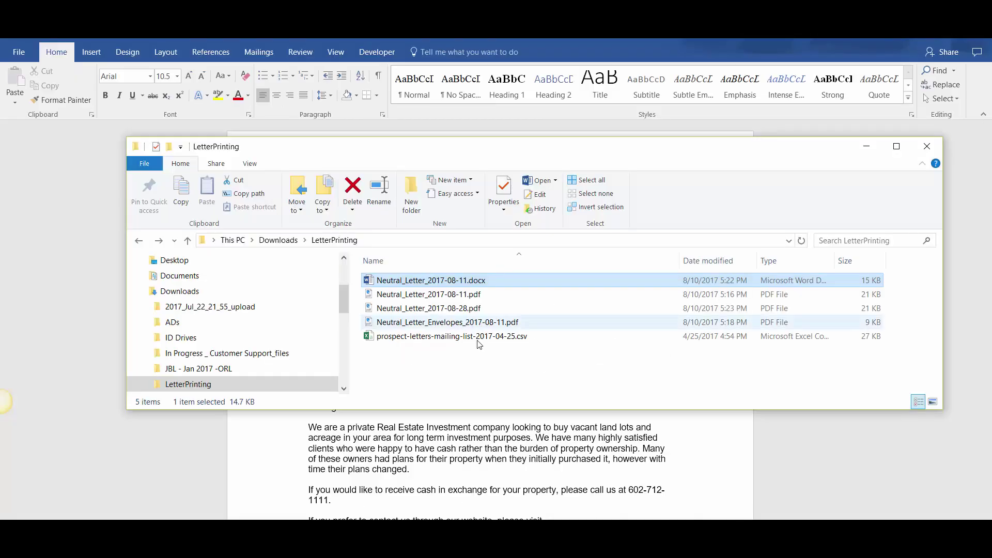
pyautogui.click(457, 309)
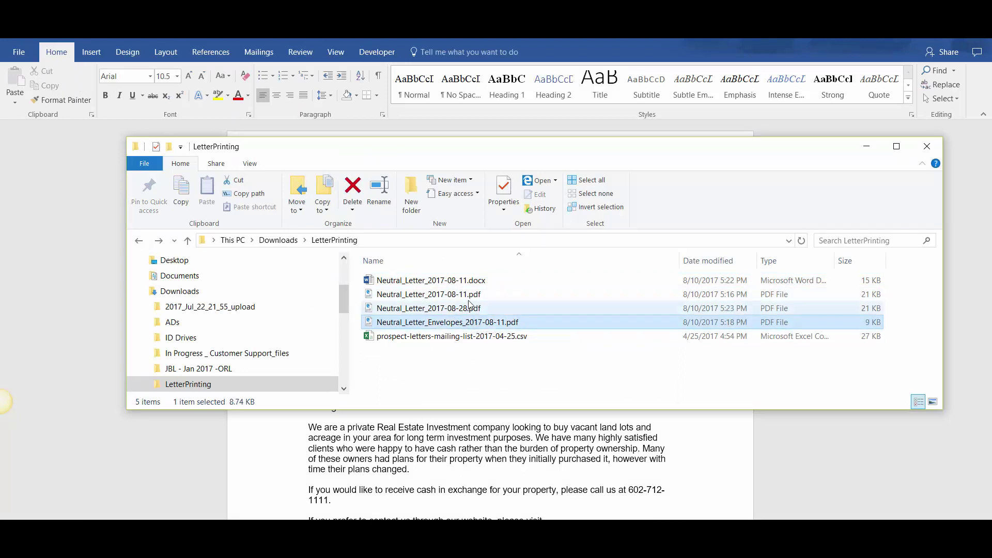
pyautogui.click(463, 294)
pyautogui.click(468, 283)
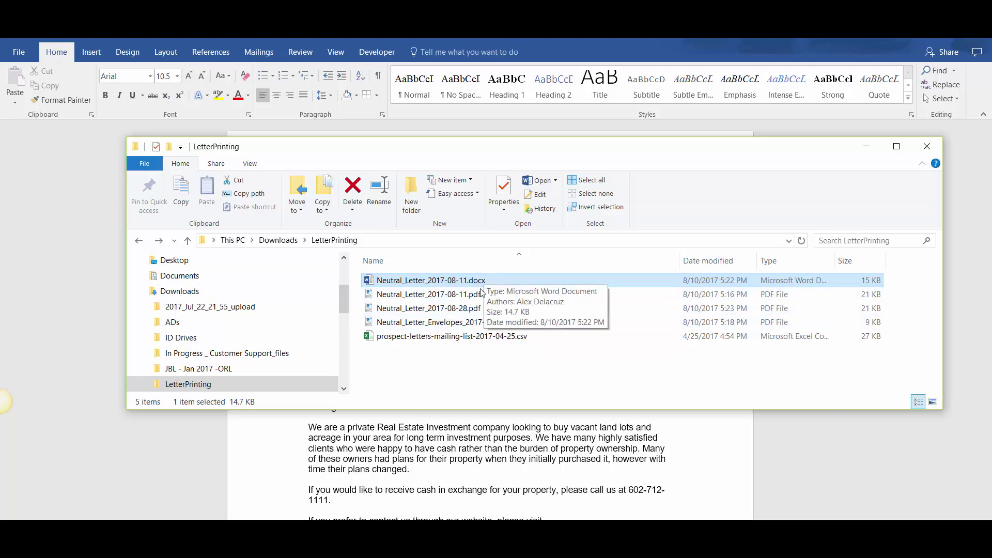
pyautogui.click(459, 294)
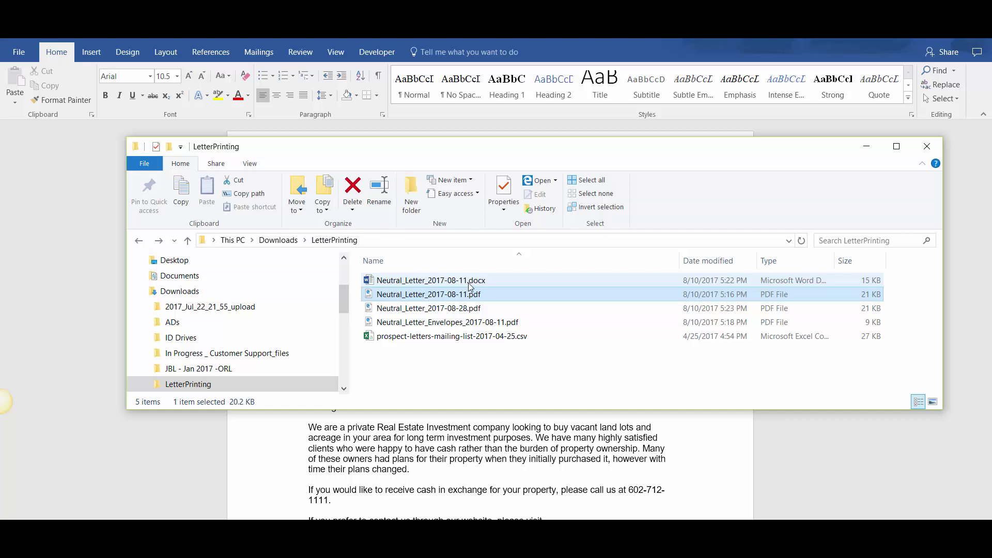
pyautogui.click(468, 281)
# Open Neutral_Letter_2017-08-28.pdf to check the redated letter from start to end, and return to the LetterPrinting folder.
pyautogui.click(465, 309)
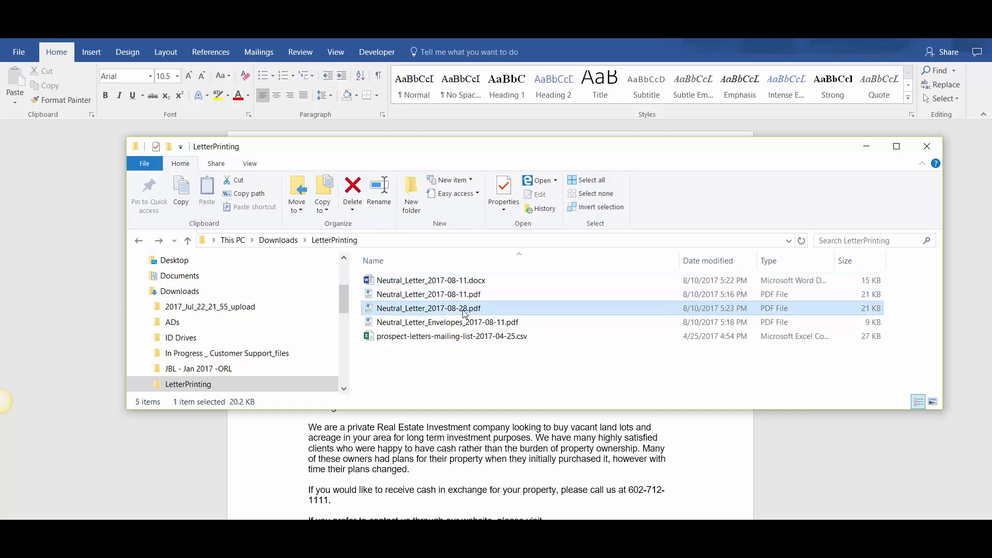
pyautogui.doubleClick(464, 310)
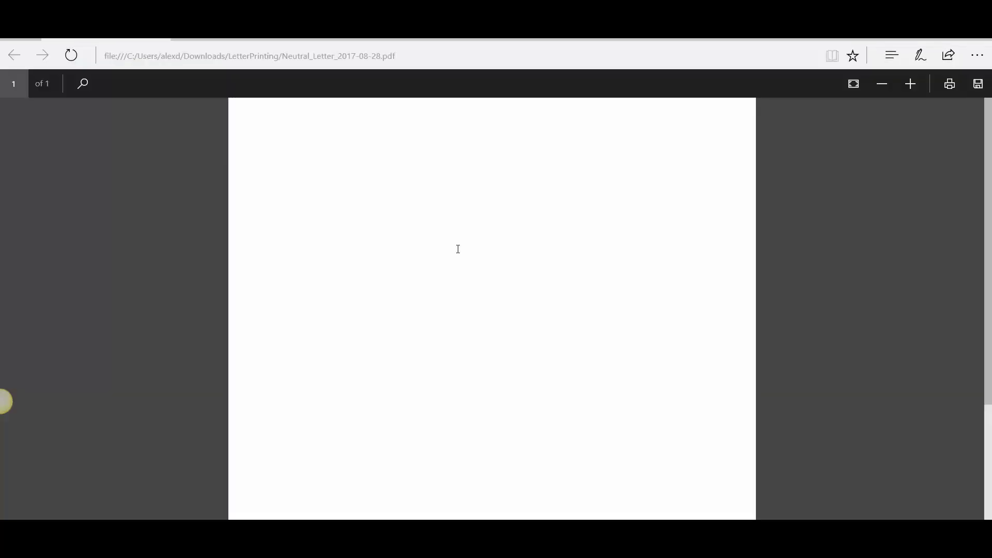
pyautogui.scroll(-4, 474, 328)
pyautogui.scroll(4, 478, 362)
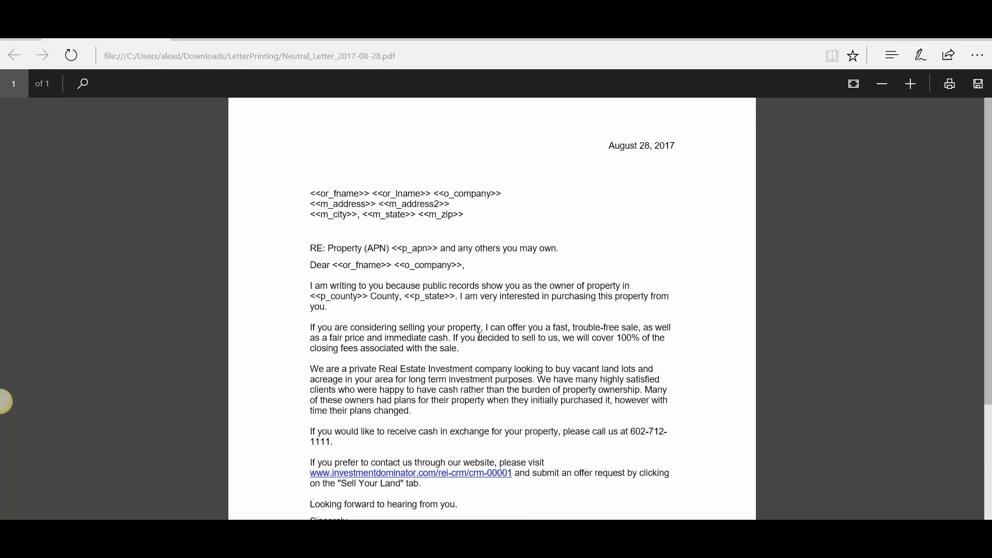
pyautogui.scroll(-4, 485, 345)
pyautogui.scroll(4, 486, 345)
pyautogui.hotkey('alt', 'Tab')
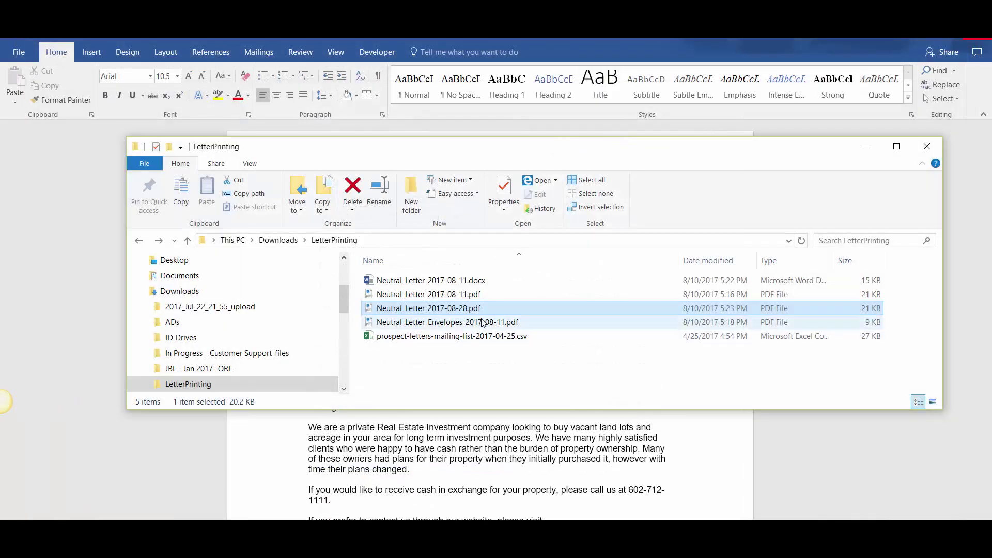
pyautogui.click(519, 368)
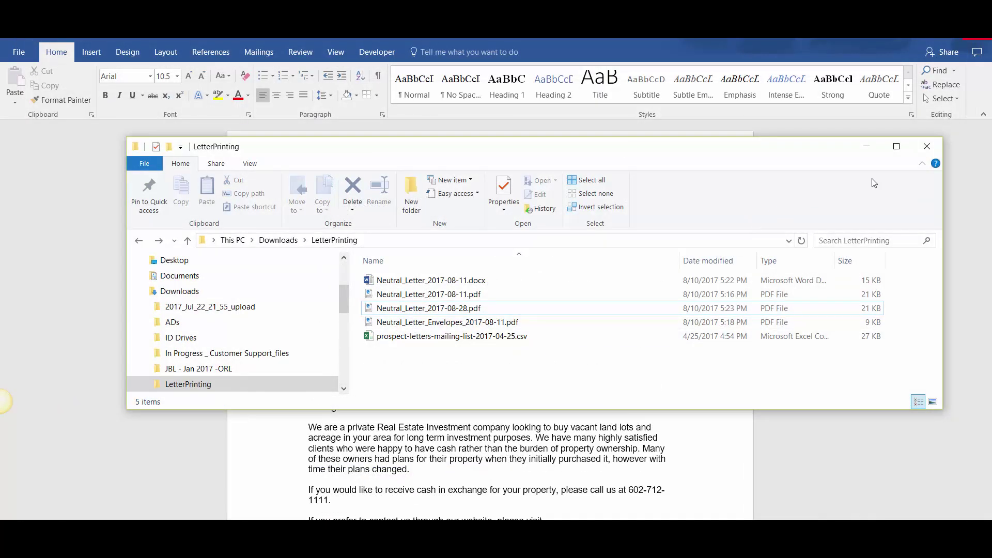